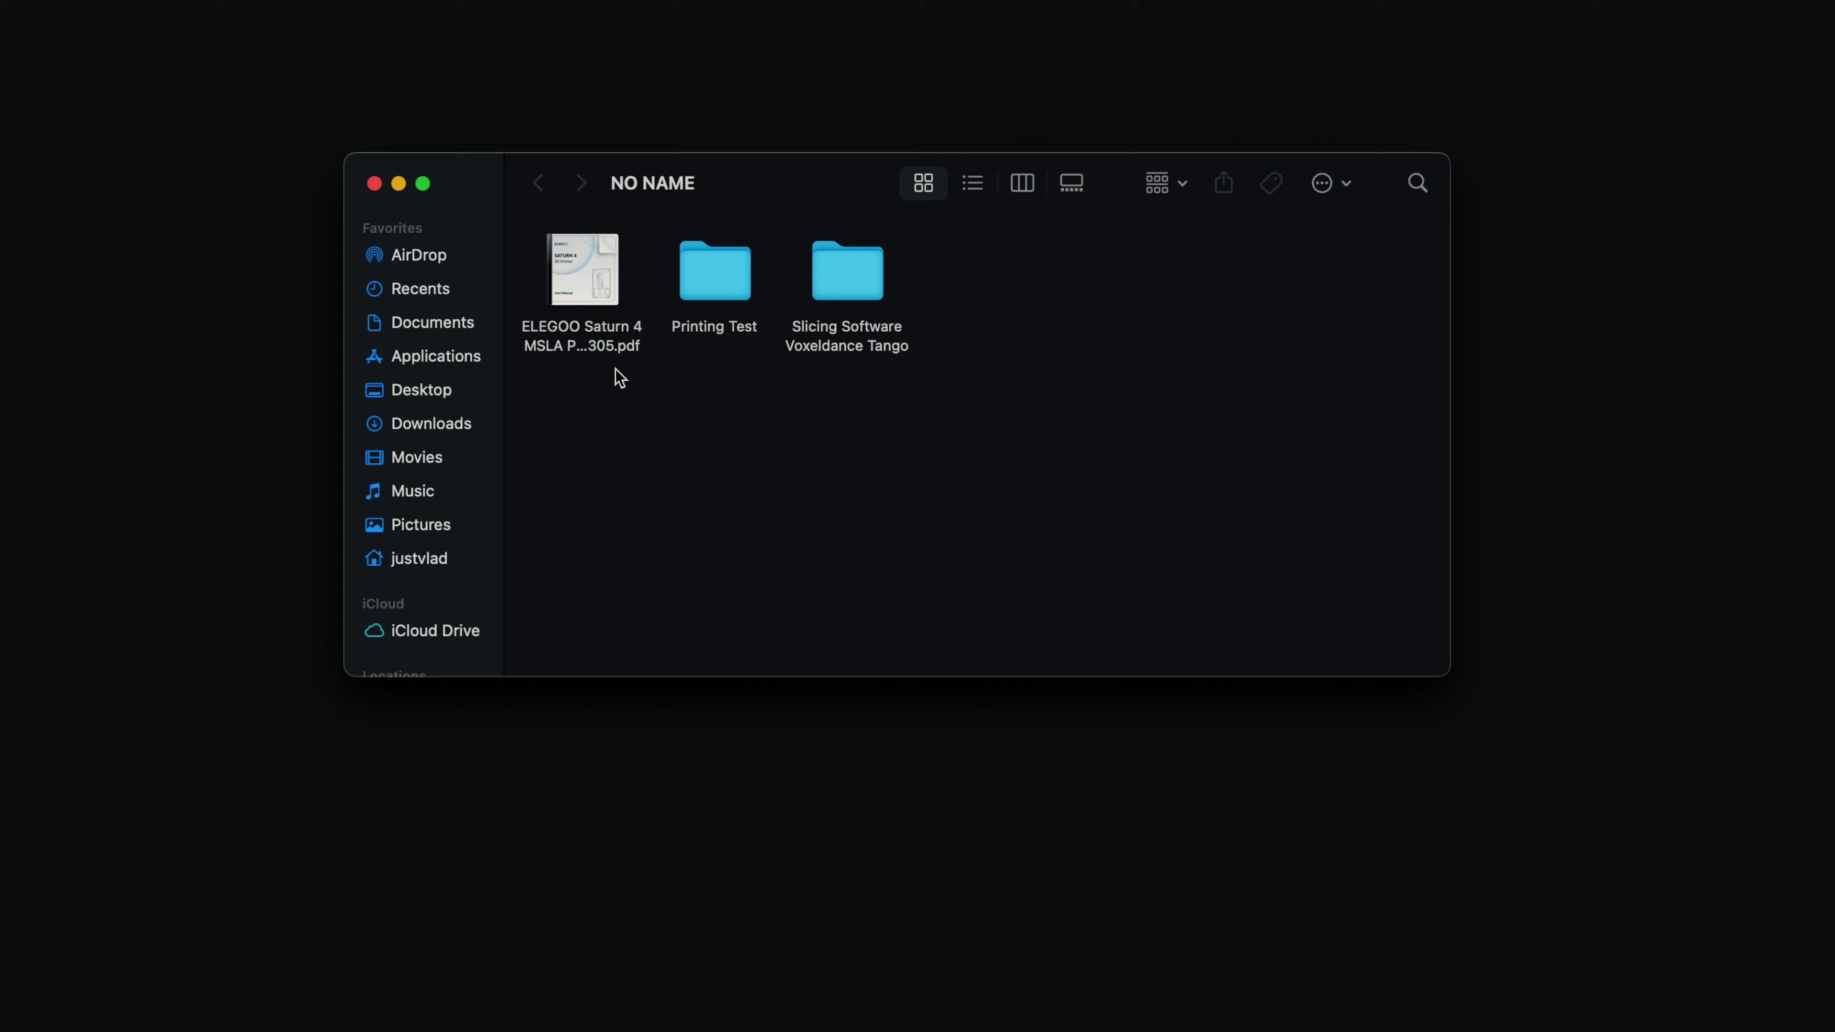
Read the ELEGOO Saturn 4 manual down to its Voxeldance Tango setup page, then close it
{"action": "double_click", "coordinate": [589, 257]}
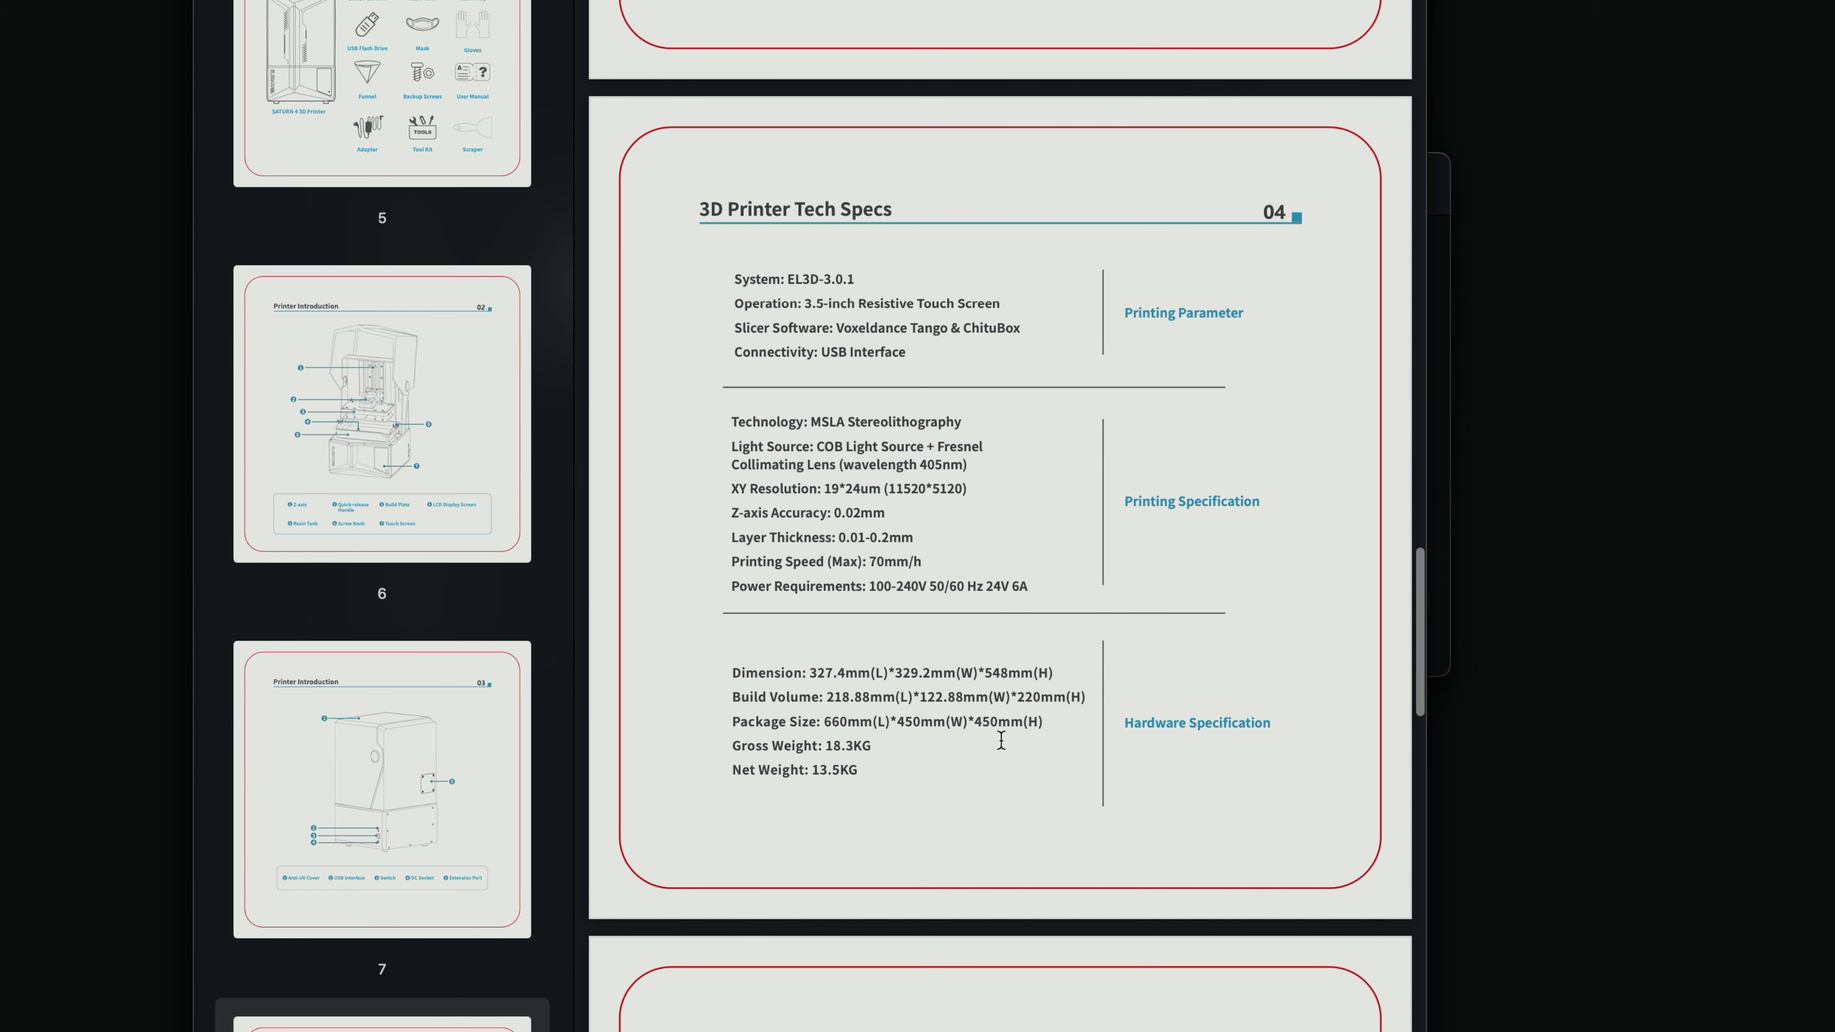
{"action": "scroll", "coordinate": [1001, 740], "scroll_direction": "down", "scroll_amount": 20}
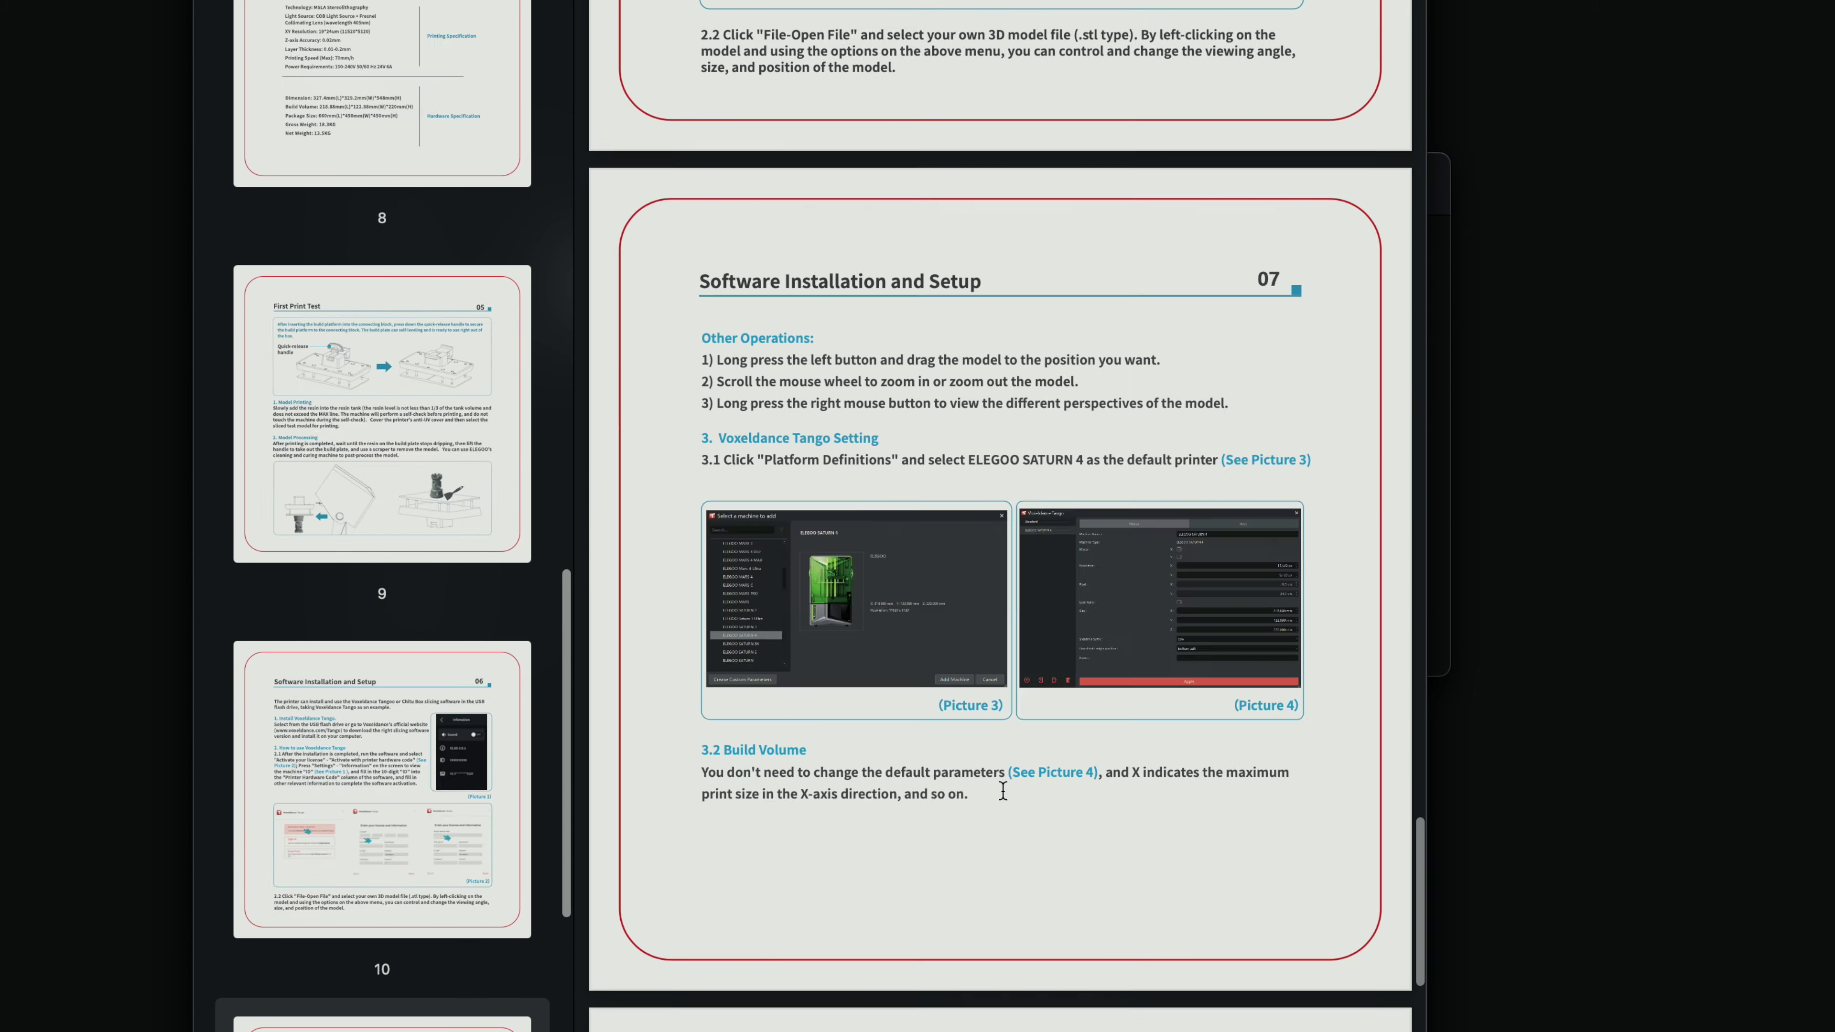
{"action": "key", "text": "super+w"}
Open the Printing Test folder and spin ROOK.stl in a 3D Quick Look preview
{"action": "double_click", "coordinate": [737, 303]}
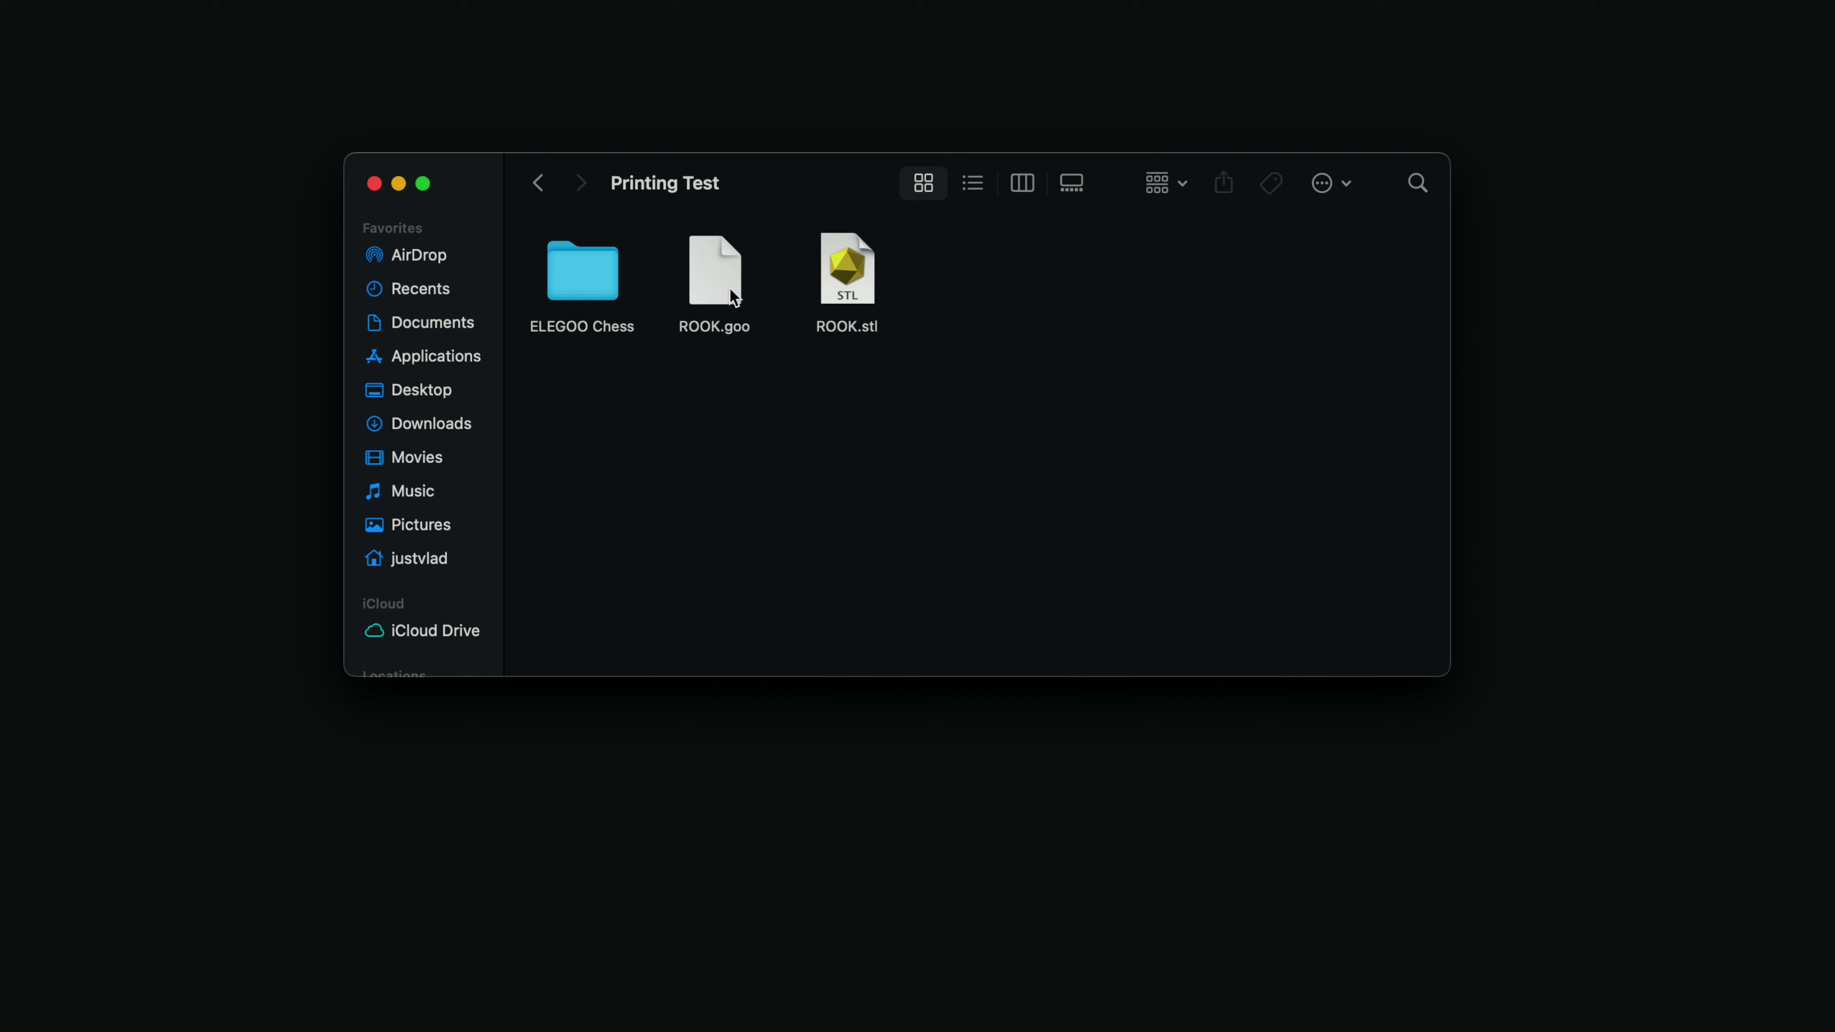
{"action": "left_click", "coordinate": [845, 276]}
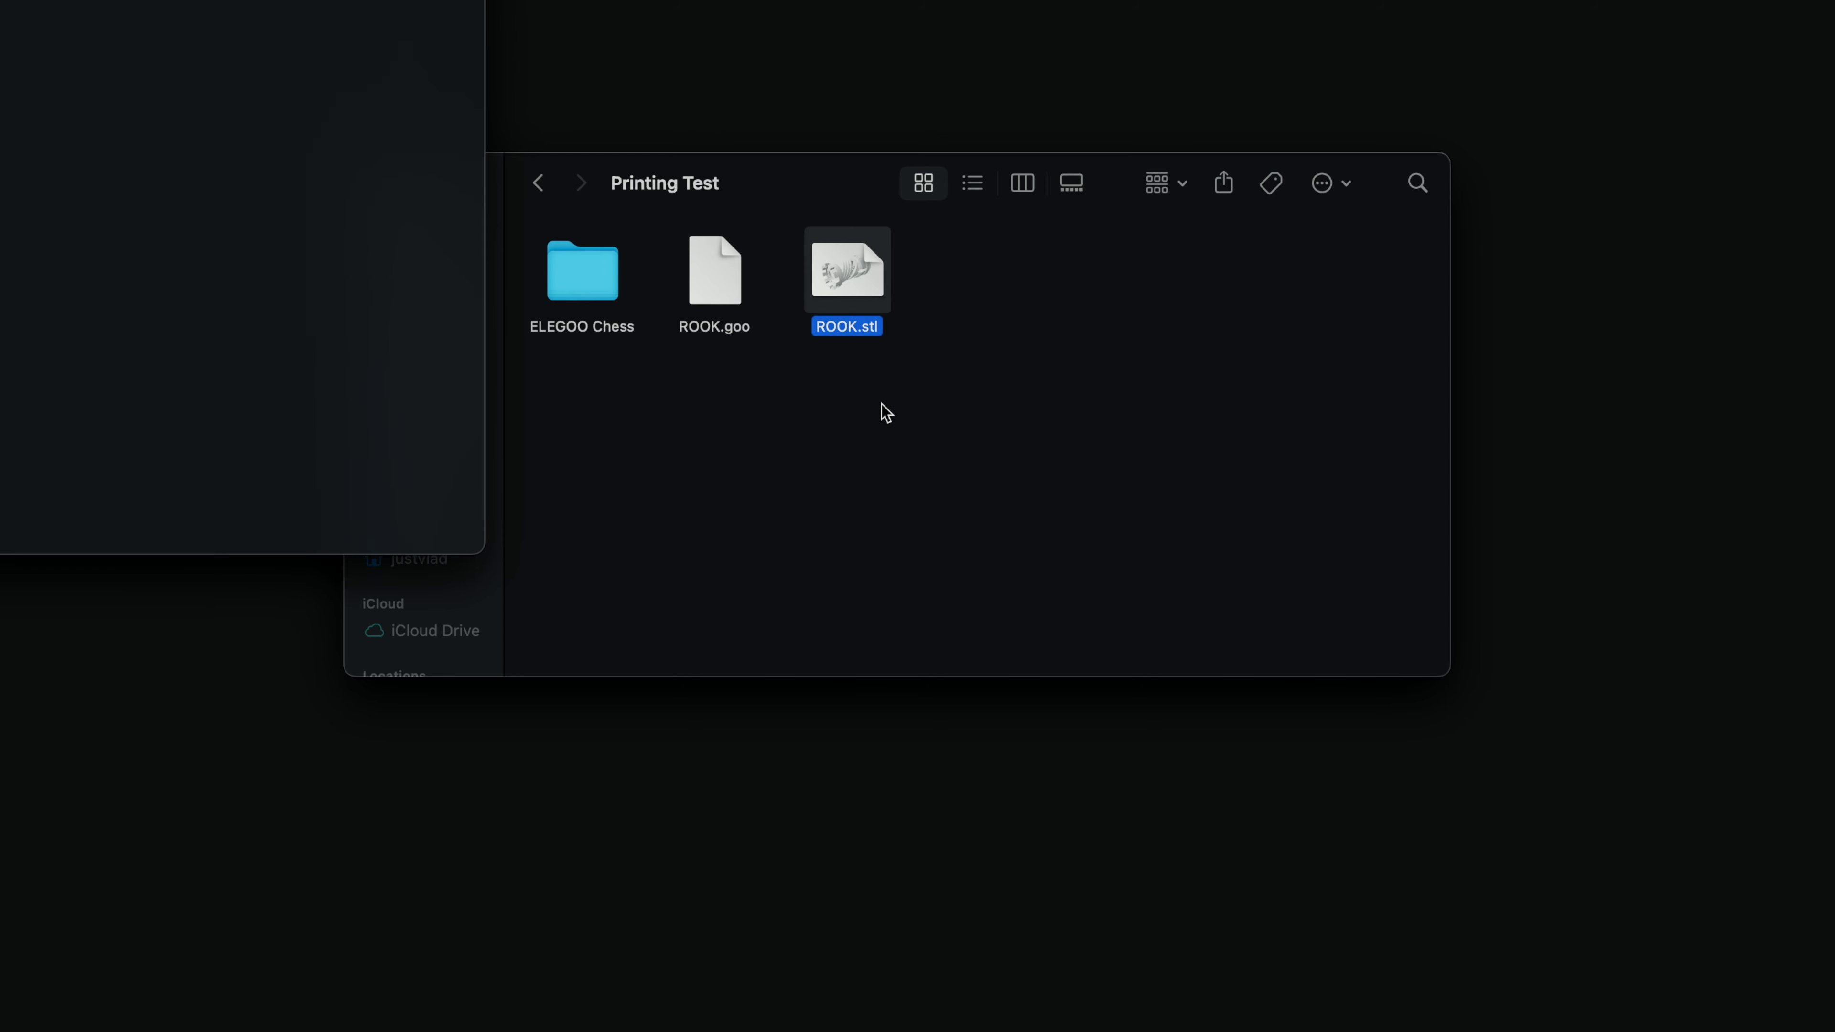
{"action": "key", "text": "space"}
{"action": "left_click_drag", "start_coordinate": [923, 431], "coordinate": [1156, 303]}
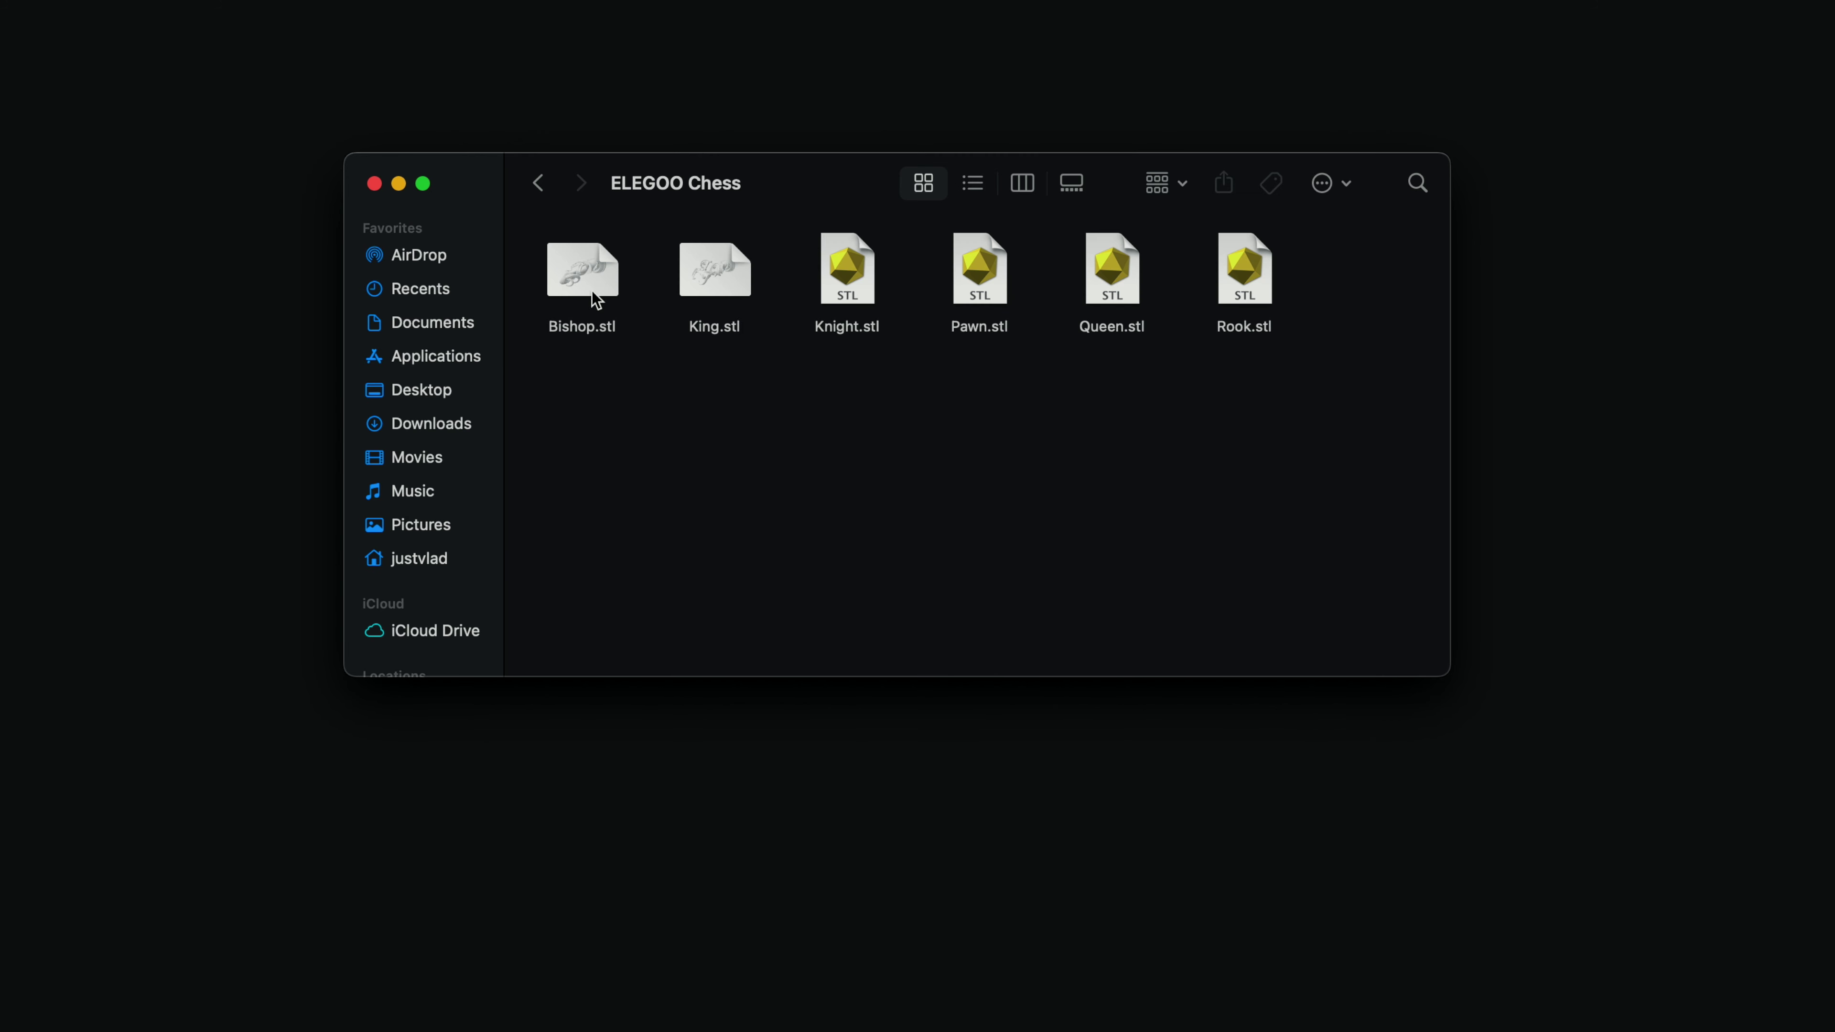
Preview Bishop.stl in 3D Quick Look and turn it to see other sides
{"action": "left_click", "coordinate": [588, 285]}
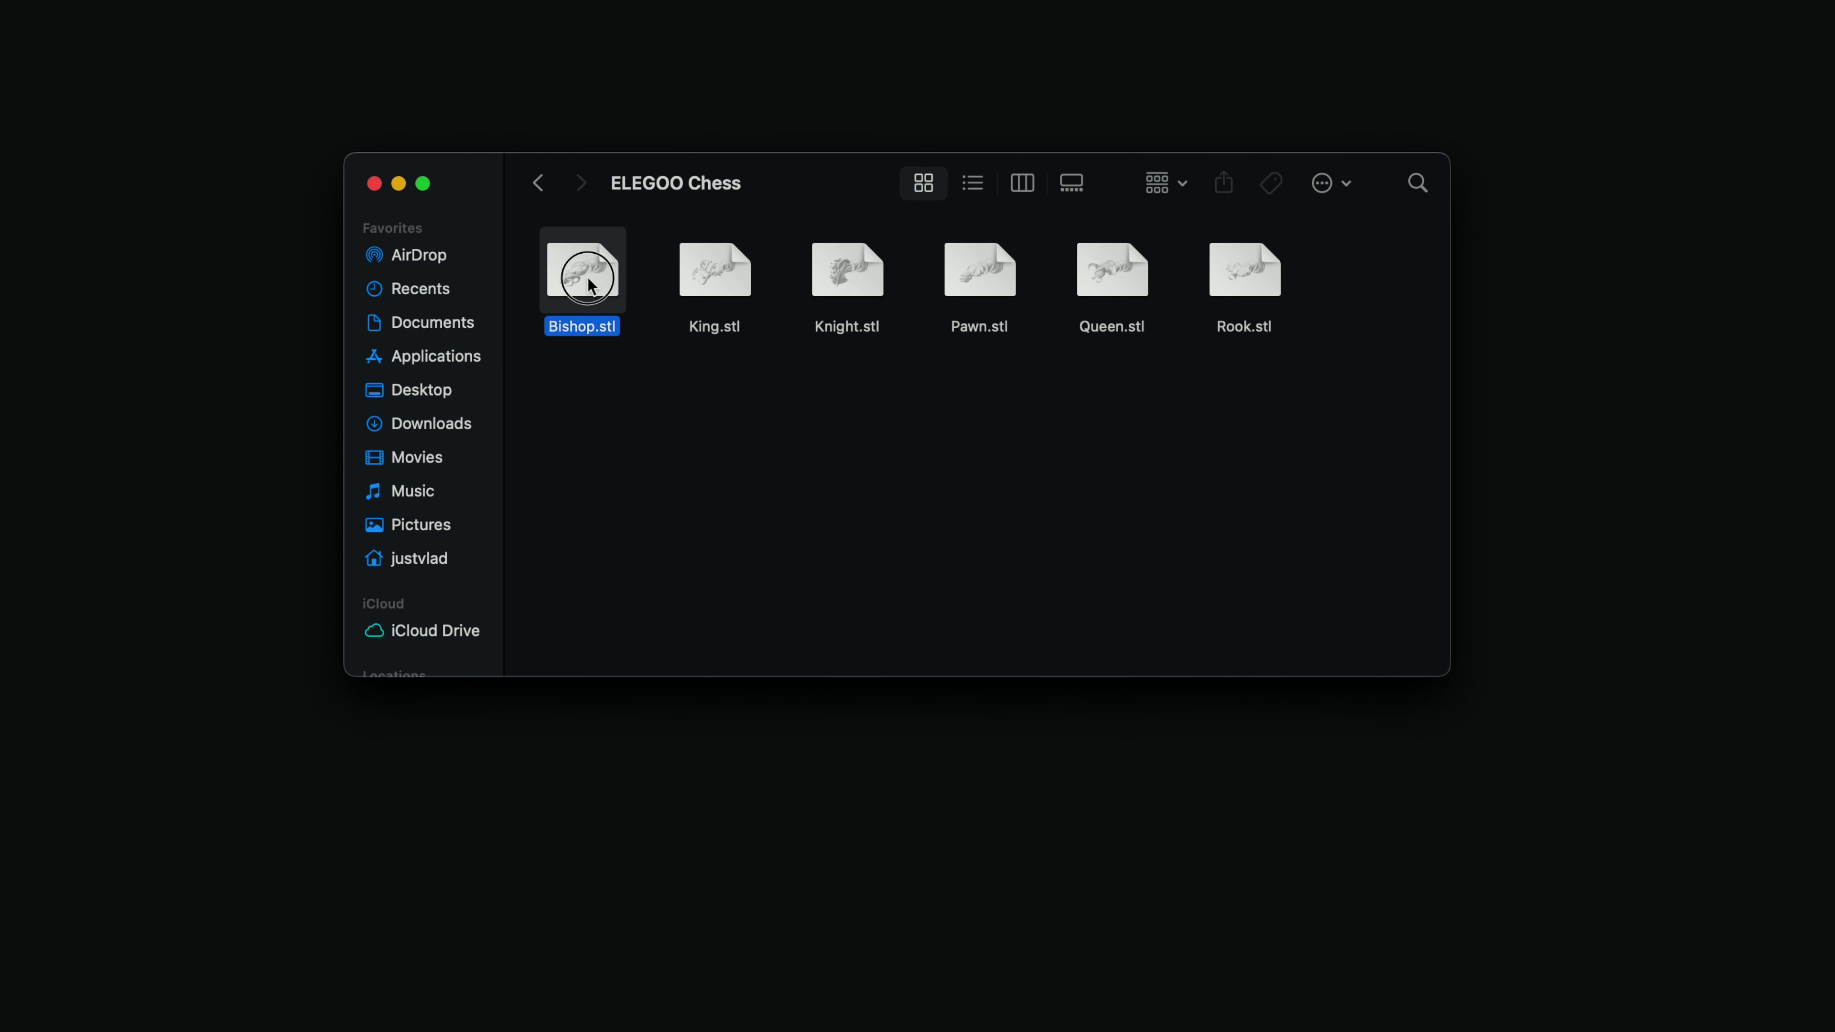
{"action": "key", "text": "space"}
{"action": "left_click_drag", "start_coordinate": [965, 316], "coordinate": [734, 453]}
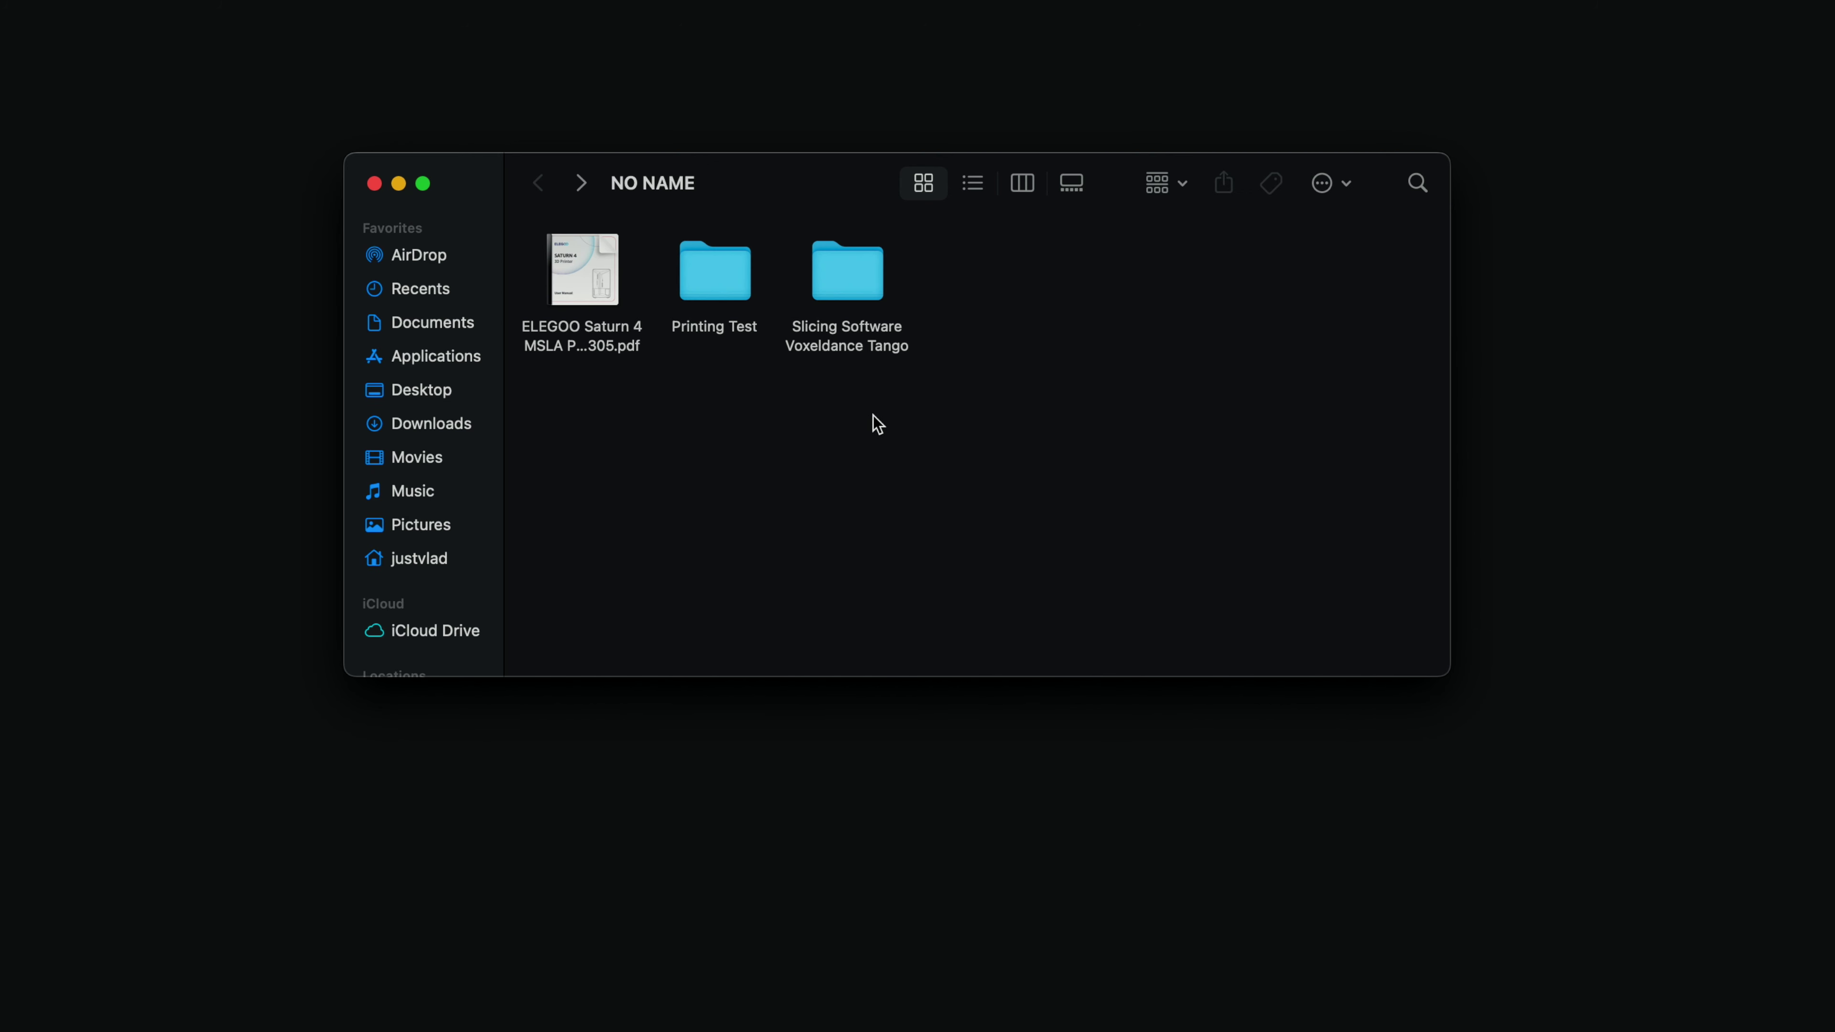
Mount the Voxeldance Tango dmg from the mac OS System folder and copy the app into Applications
{"action": "double_click", "coordinate": [864, 275]}
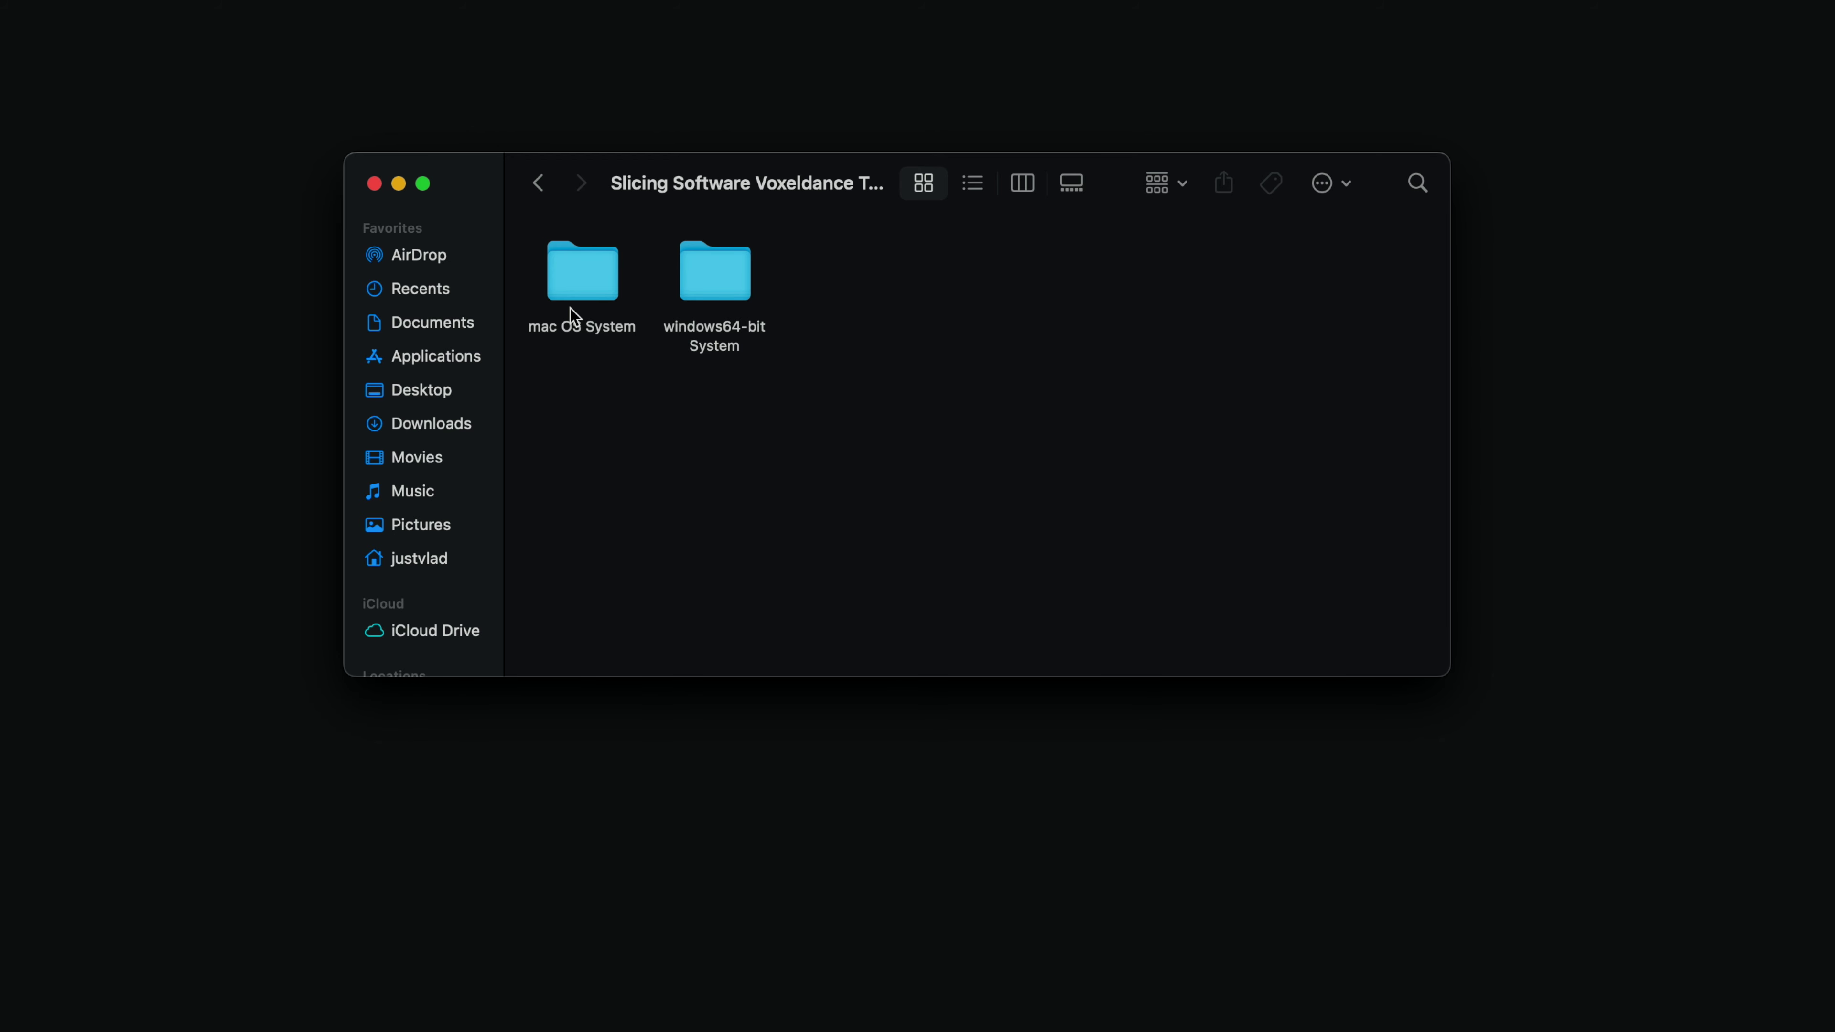
{"action": "double_click", "coordinate": [588, 286]}
{"action": "double_click", "coordinate": [585, 274]}
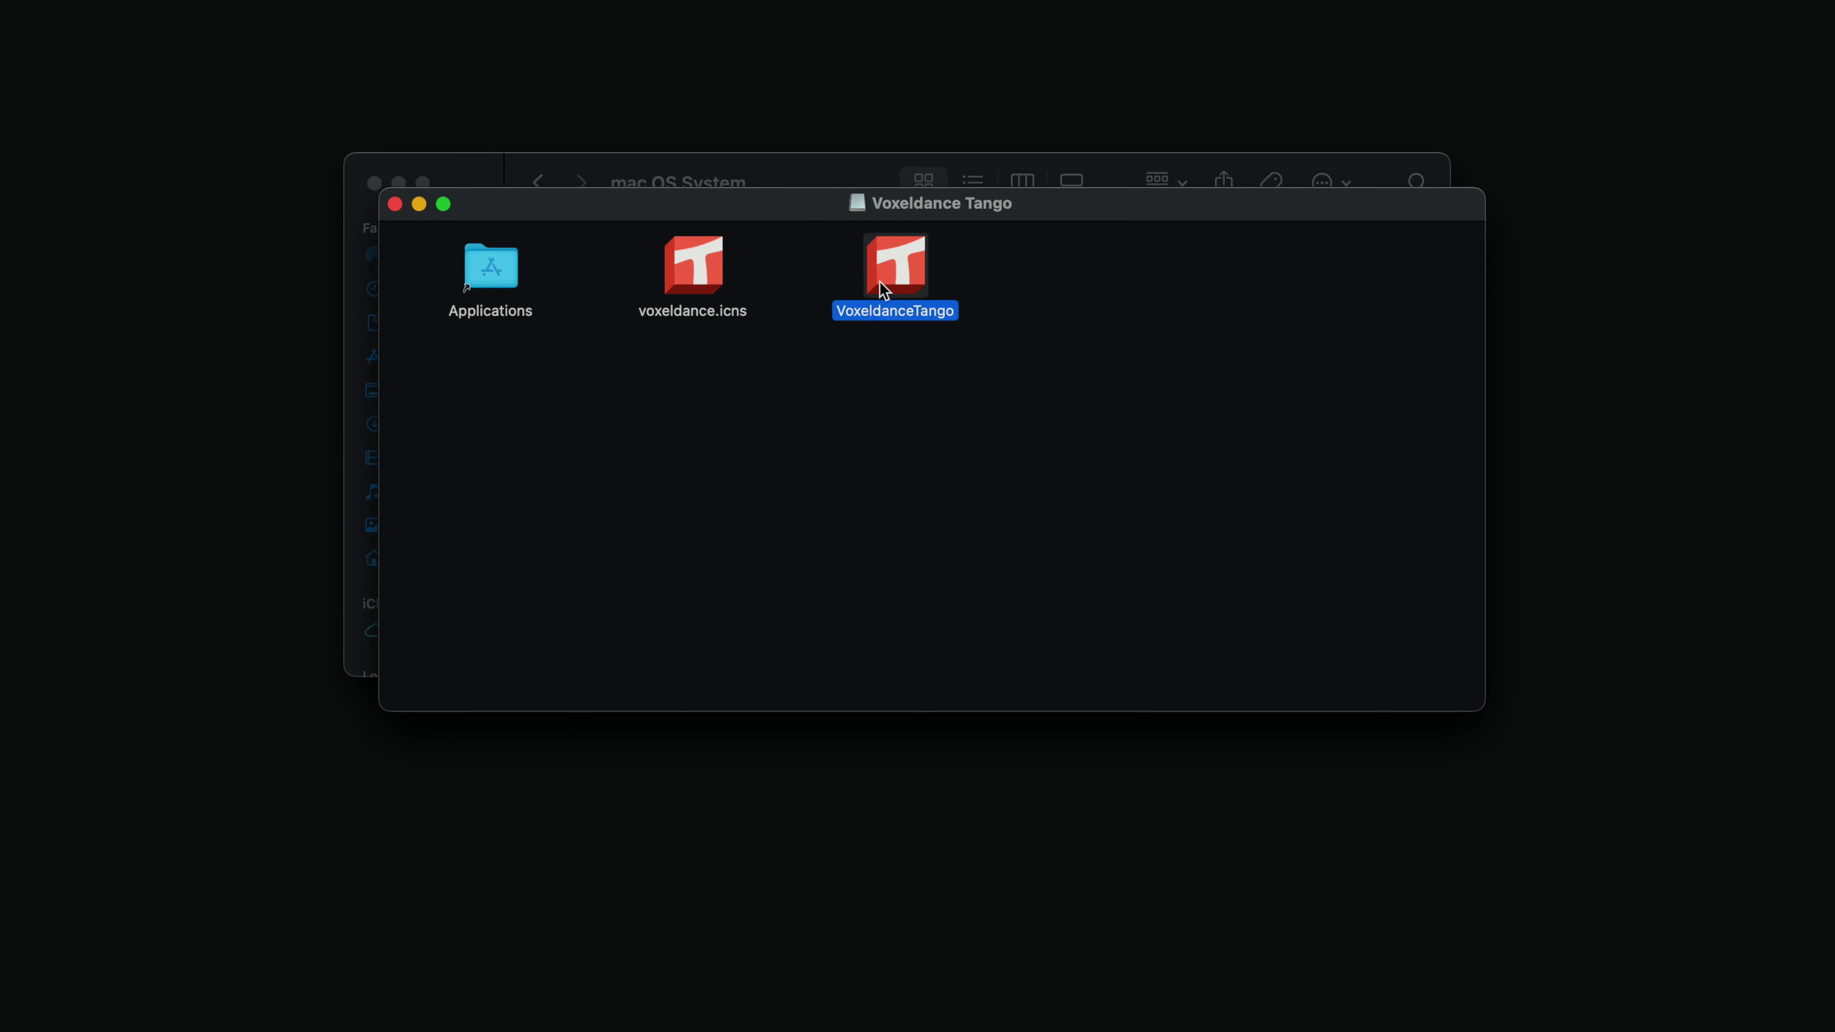
{"action": "left_click_drag", "start_coordinate": [885, 283], "coordinate": [495, 281]}
{"action": "left_click", "coordinate": [394, 204]}
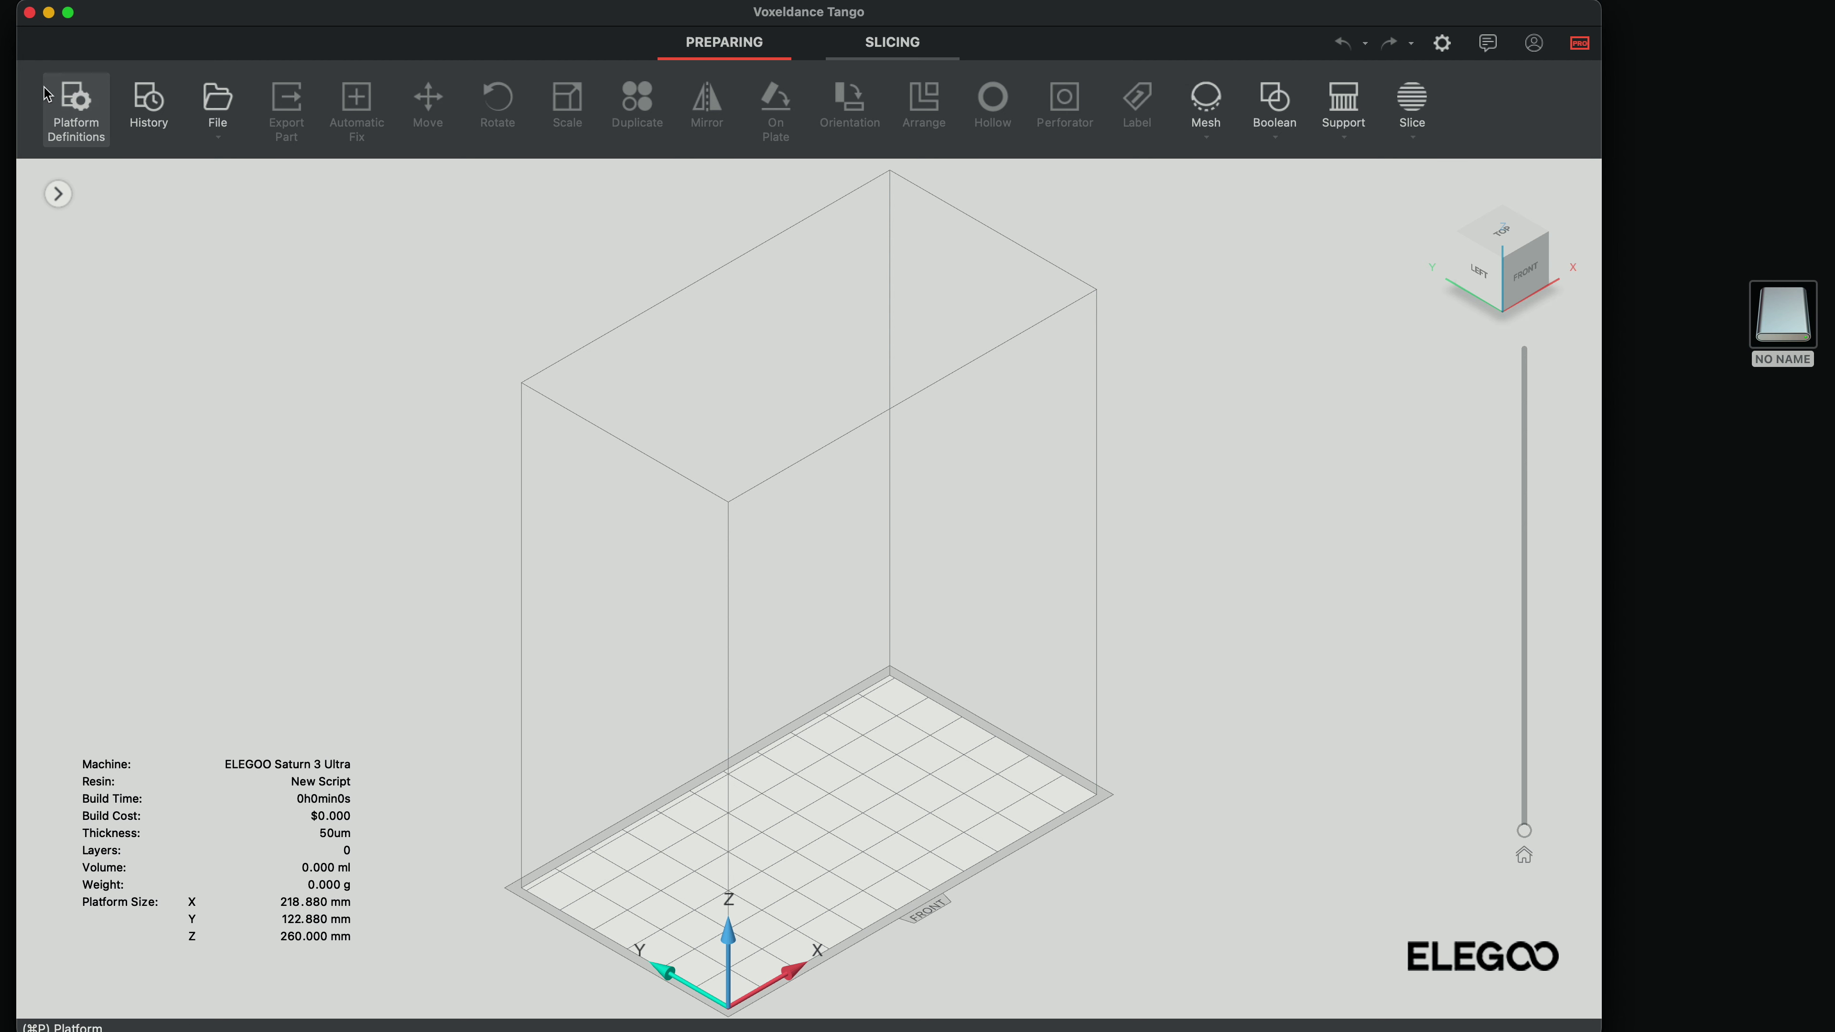
Add the ELEGOO SATURN 4 to the machine list in Platform Definitions
{"action": "left_click", "coordinate": [90, 90]}
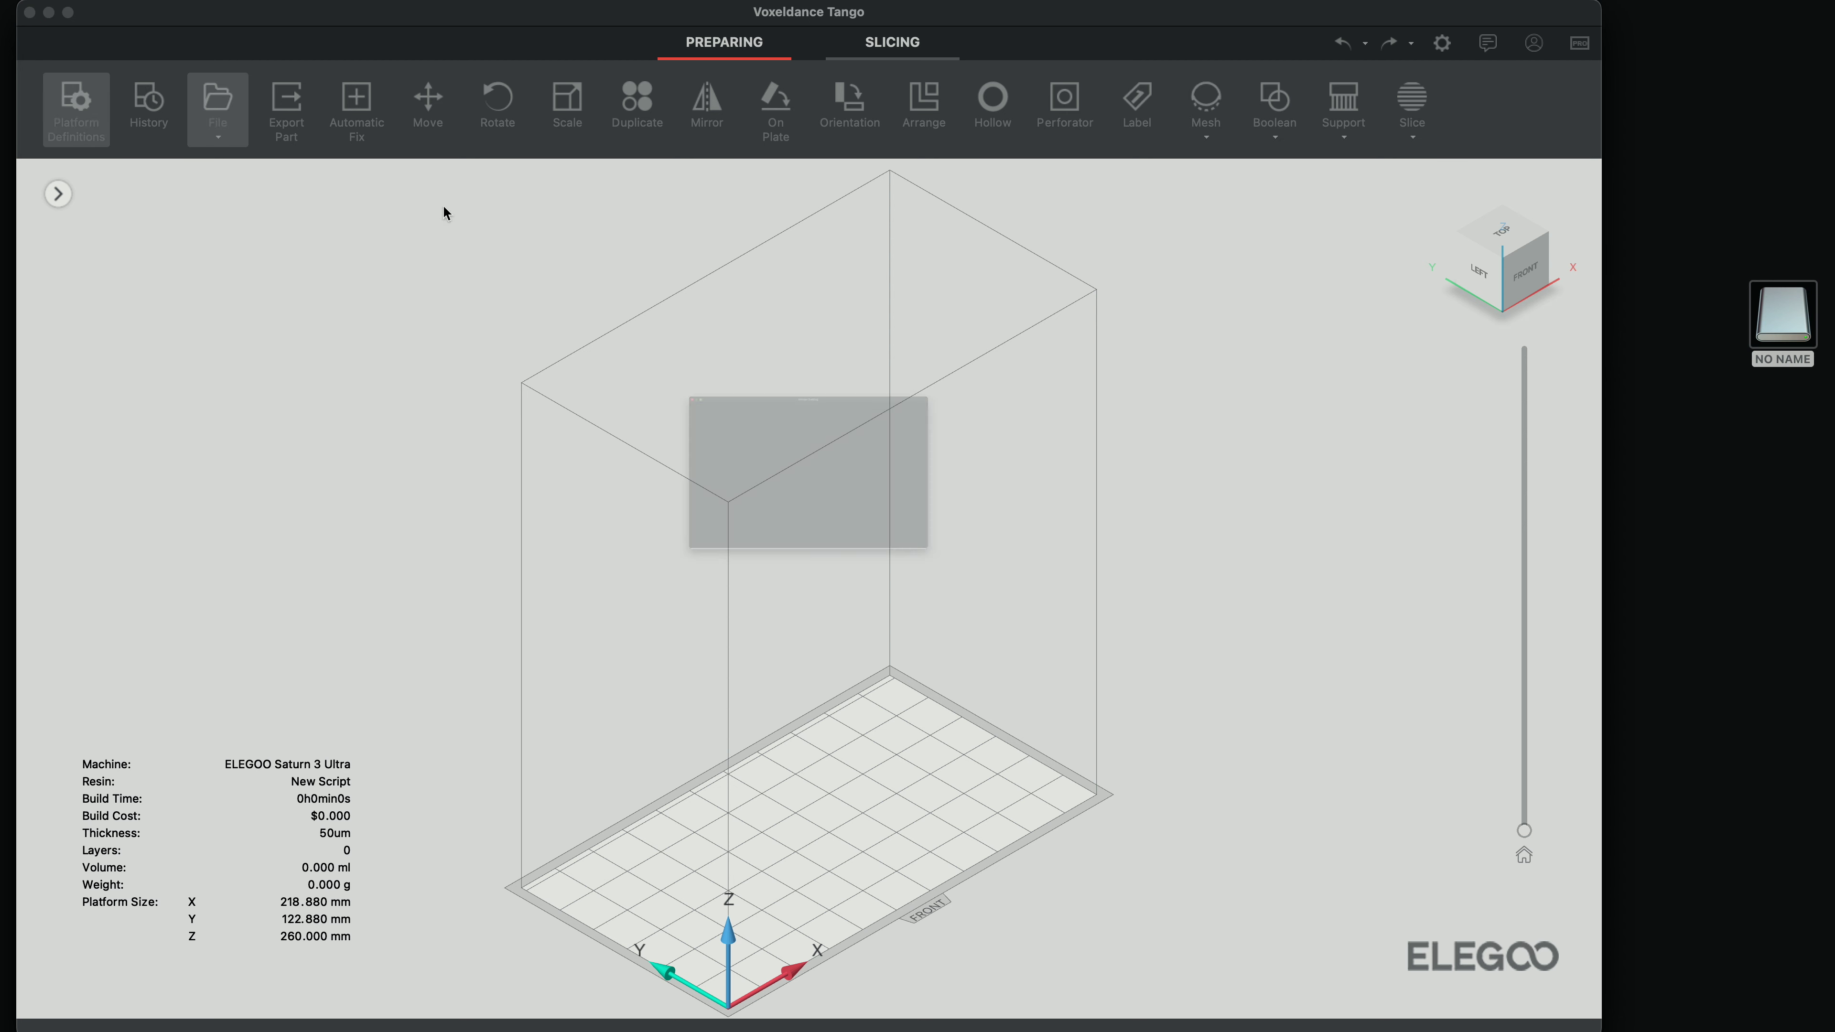
{"action": "left_click", "coordinate": [309, 779]}
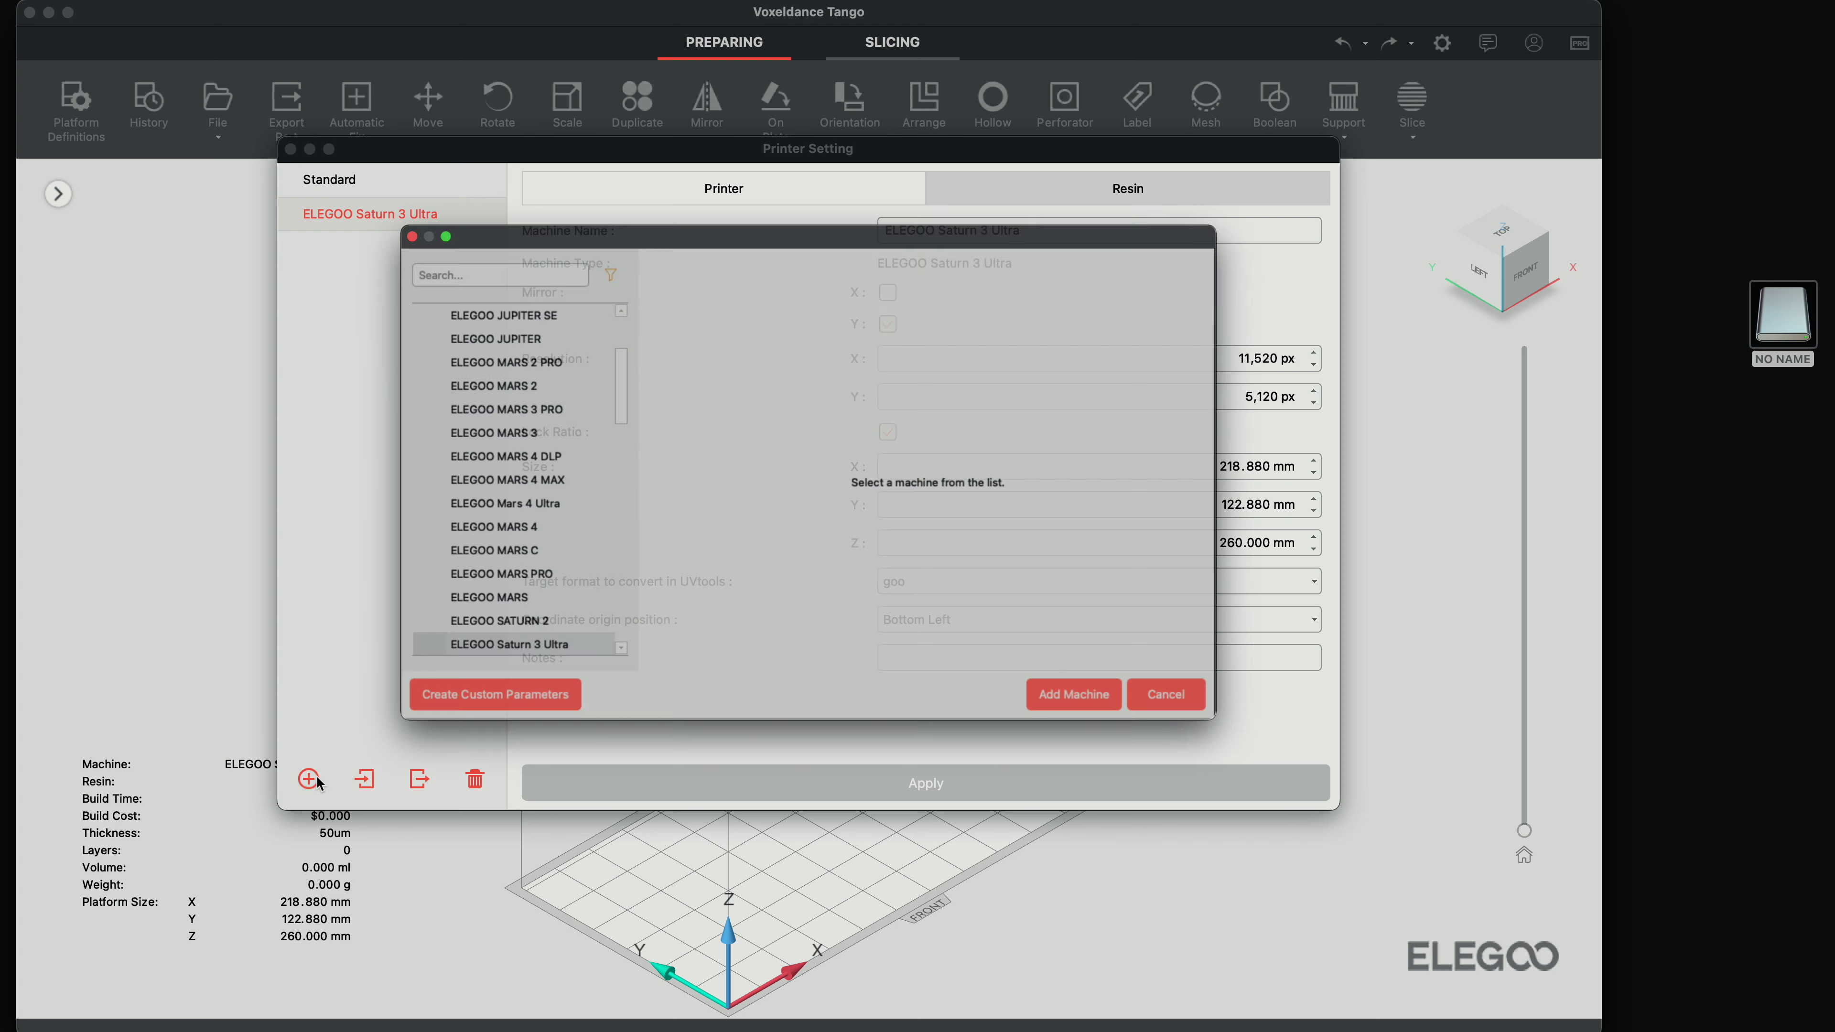
{"action": "scroll", "coordinate": [497, 595], "scroll_direction": "down", "scroll_amount": 2}
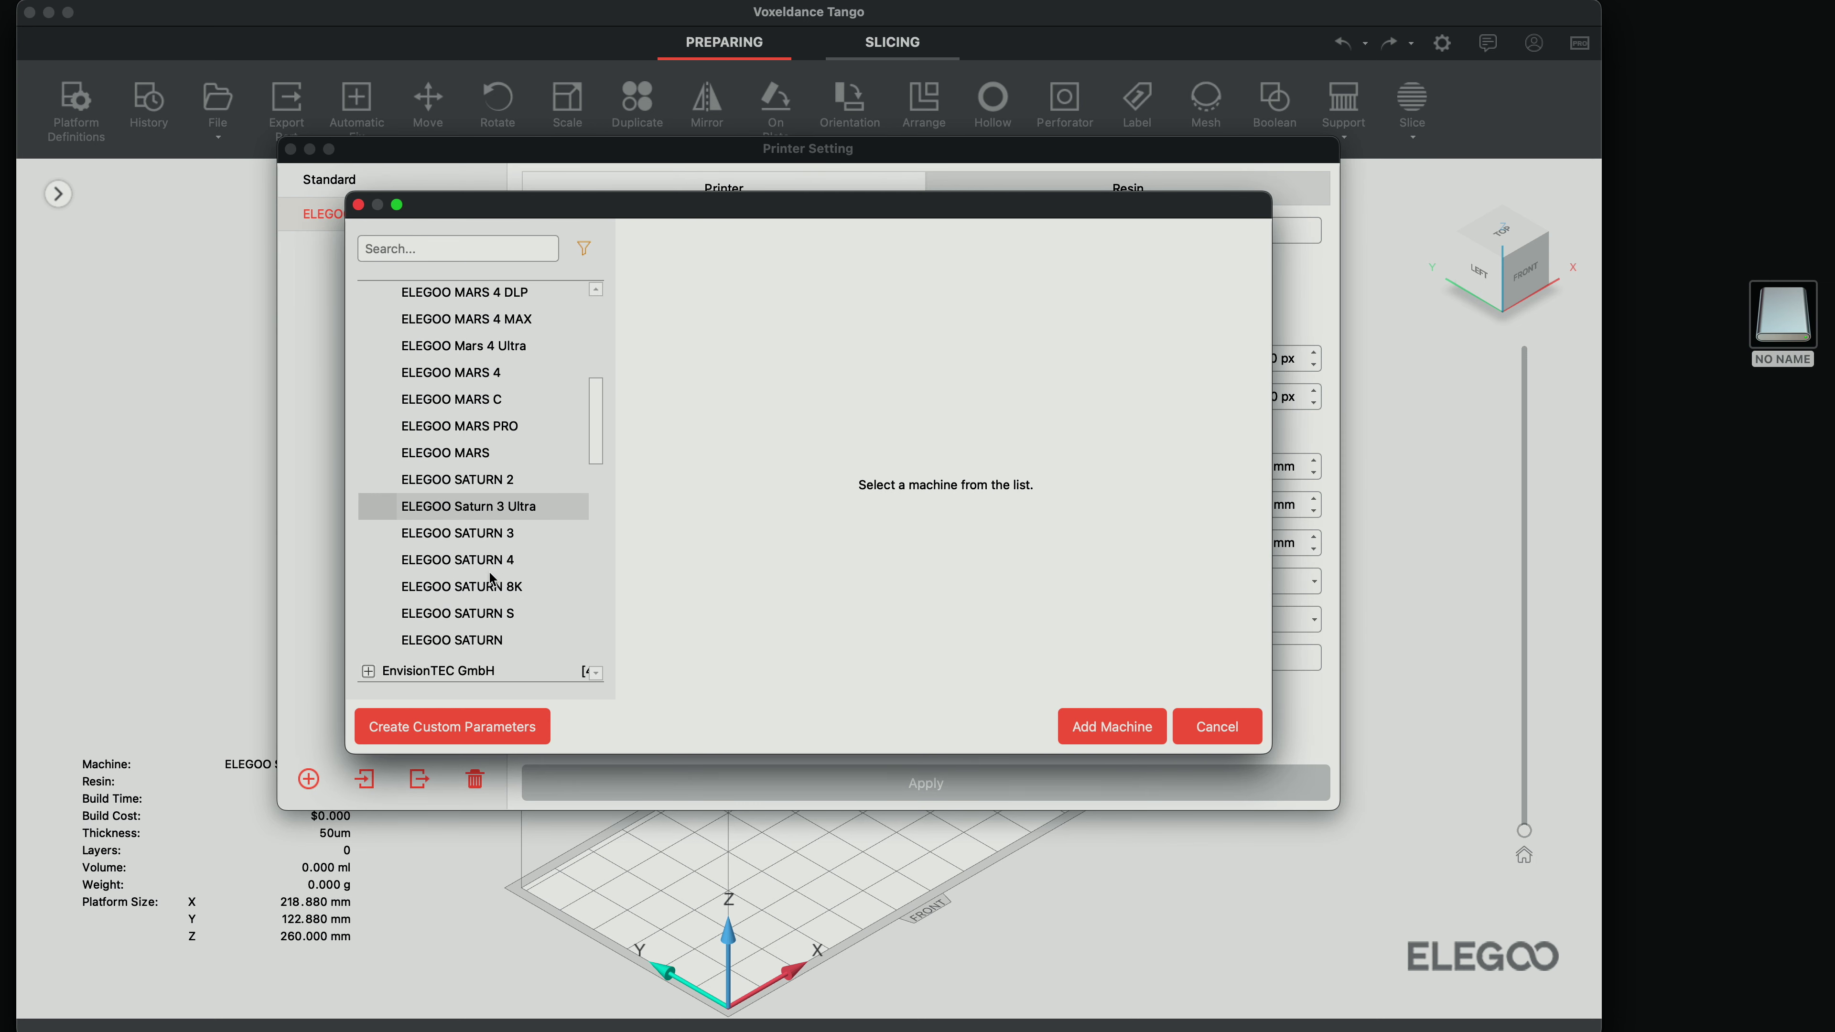
{"action": "left_click", "coordinate": [474, 565]}
{"action": "left_click", "coordinate": [1110, 726]}
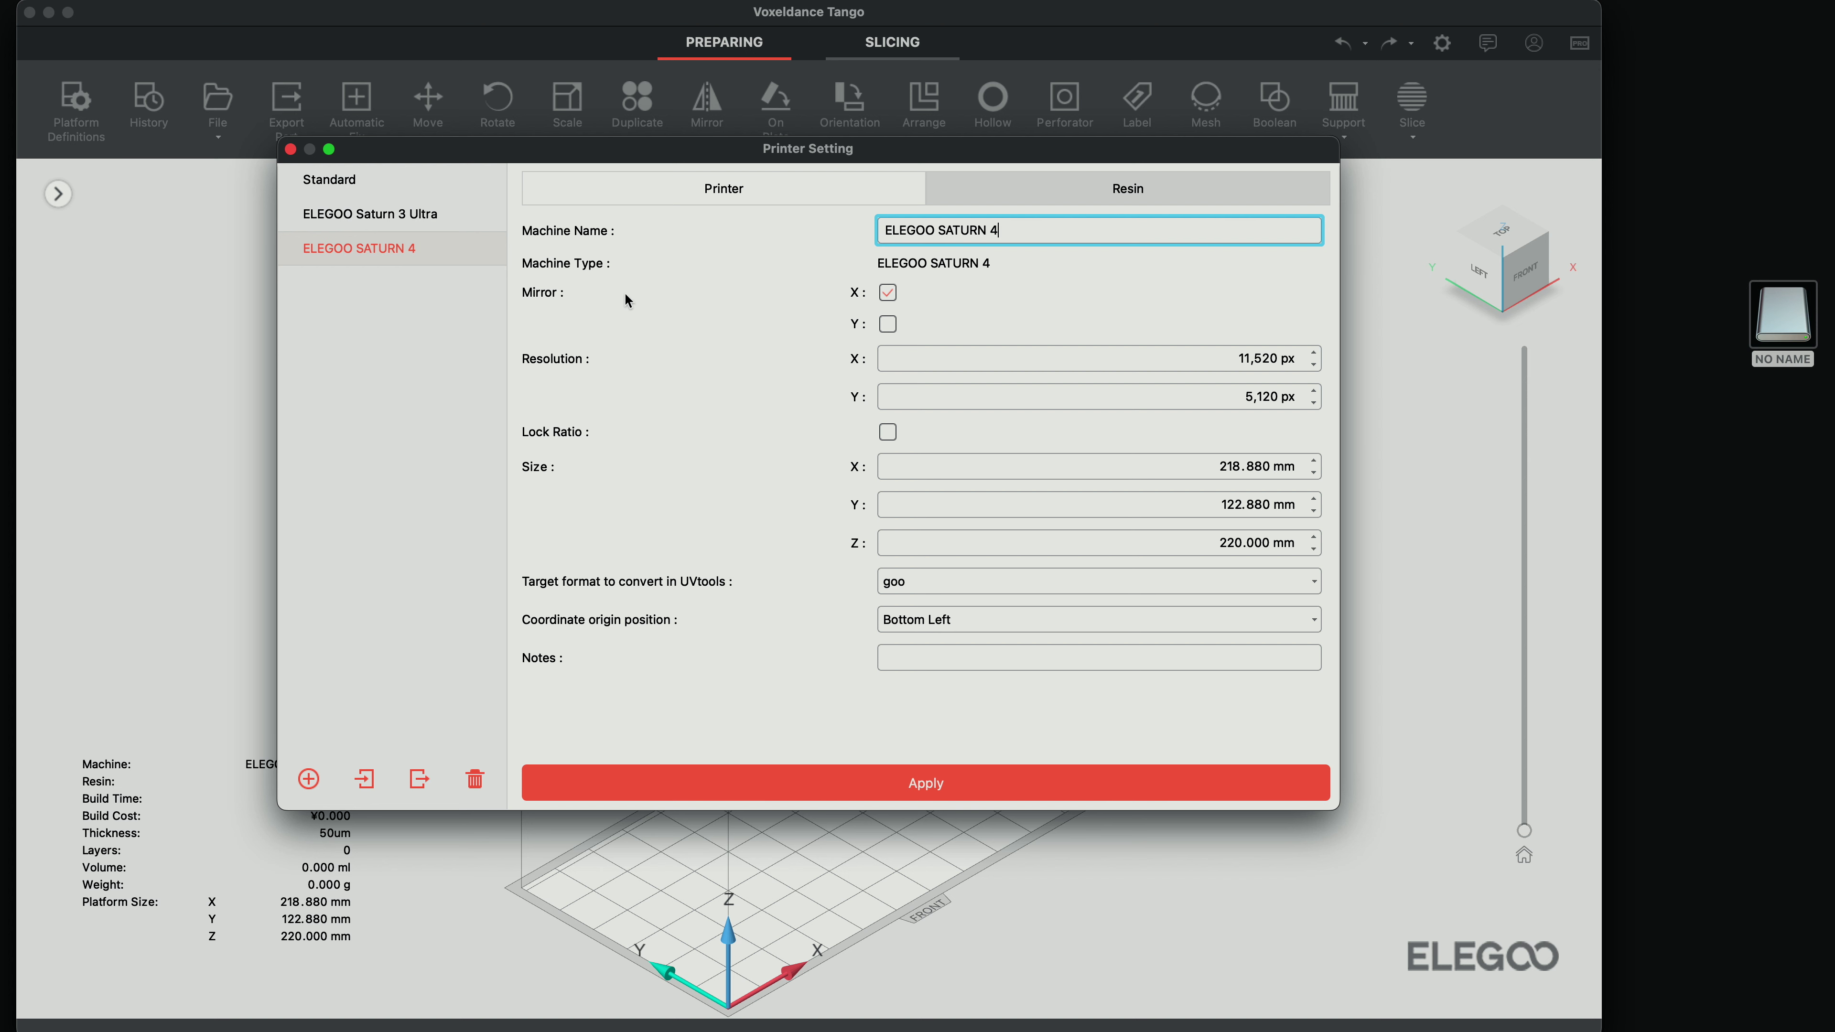
Change the SATURN 4 build volume Size Z to 218 mm
{"action": "double_click", "coordinate": [974, 543]}
{"action": "type", "text": "218"}
{"action": "left_click", "coordinate": [1211, 463]}
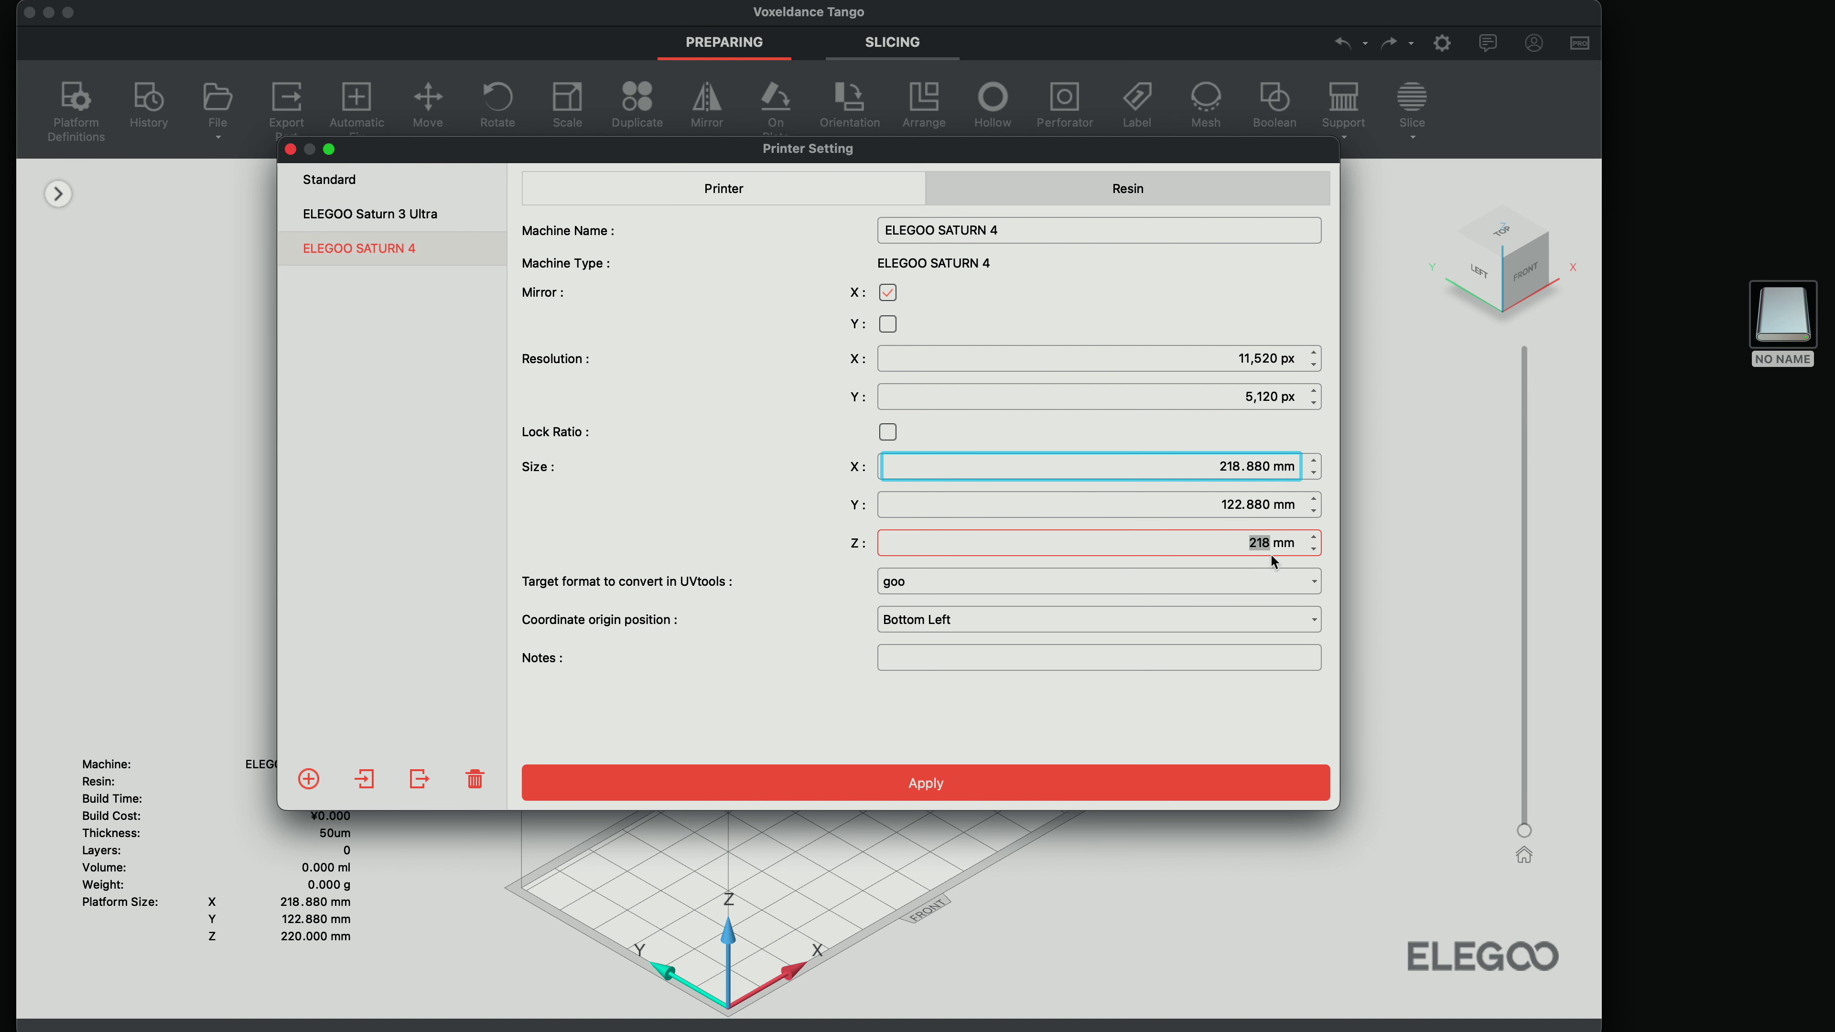
{"action": "type", "text": "220"}
{"action": "key", "text": "Return"}
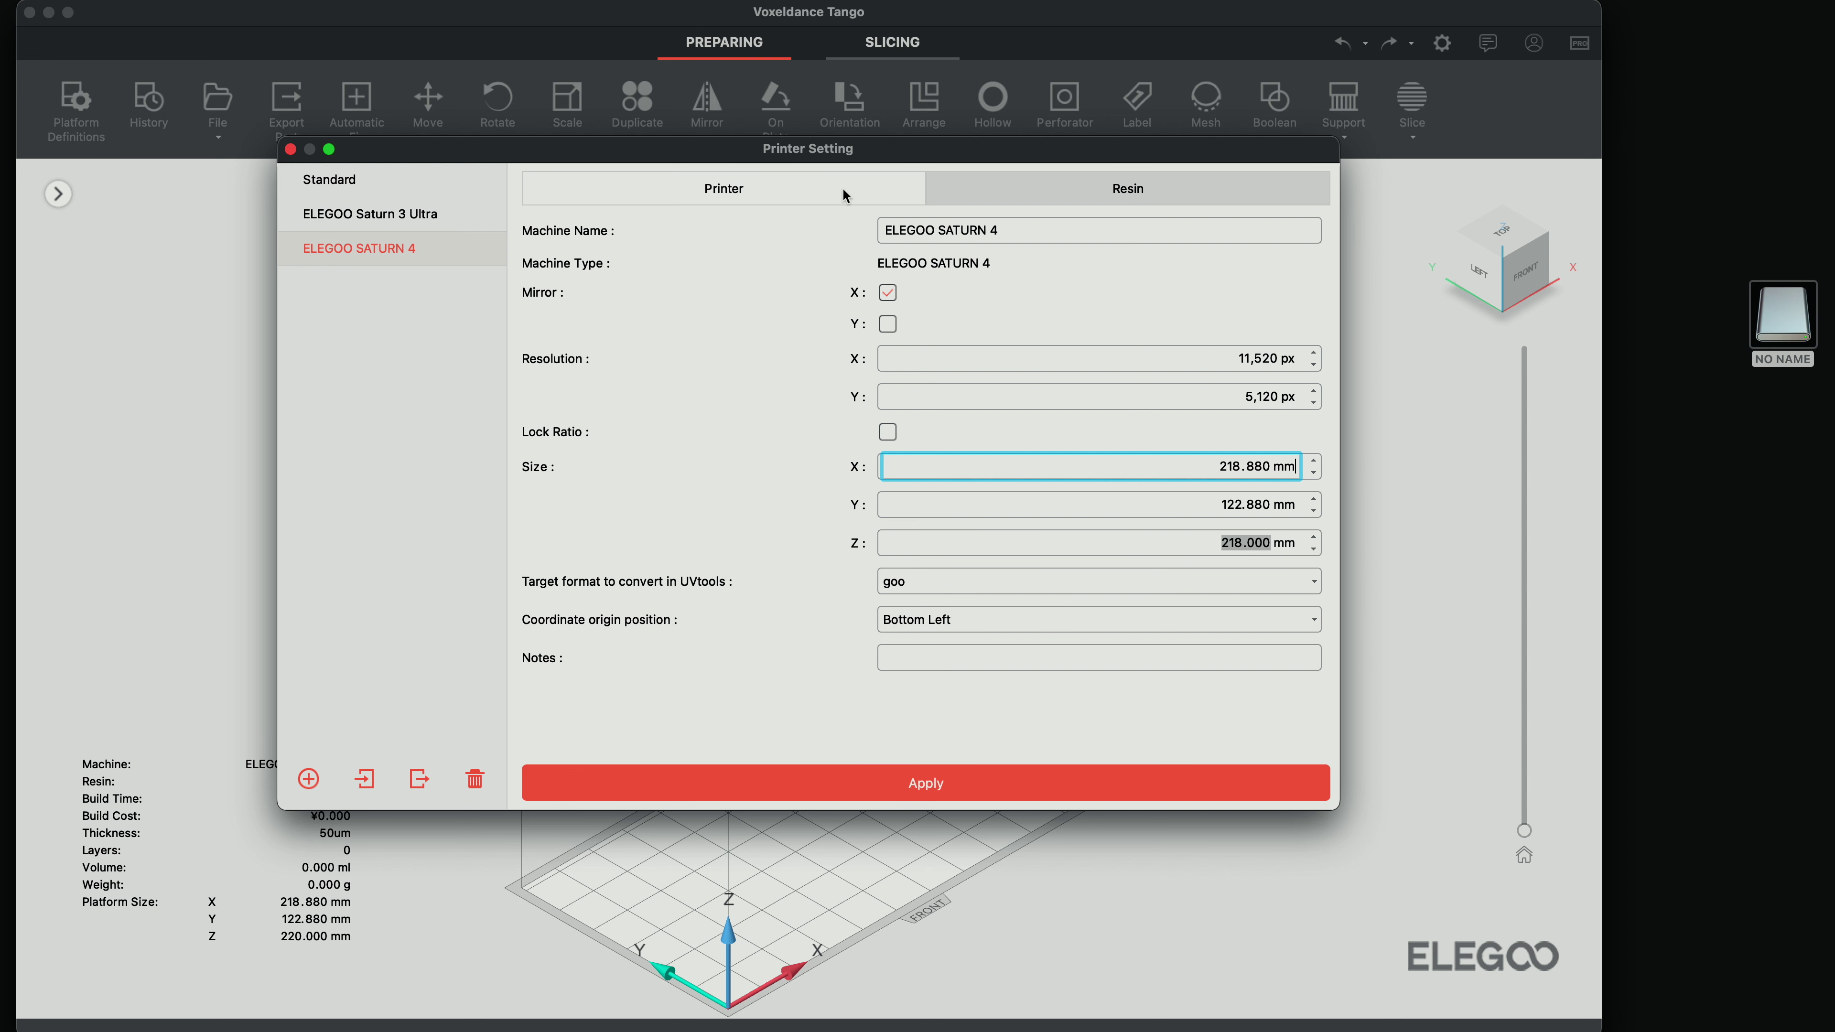
Review the resin exposure and advanced settings, then apply the Saturn 4 profile
{"action": "left_click", "coordinate": [1053, 190]}
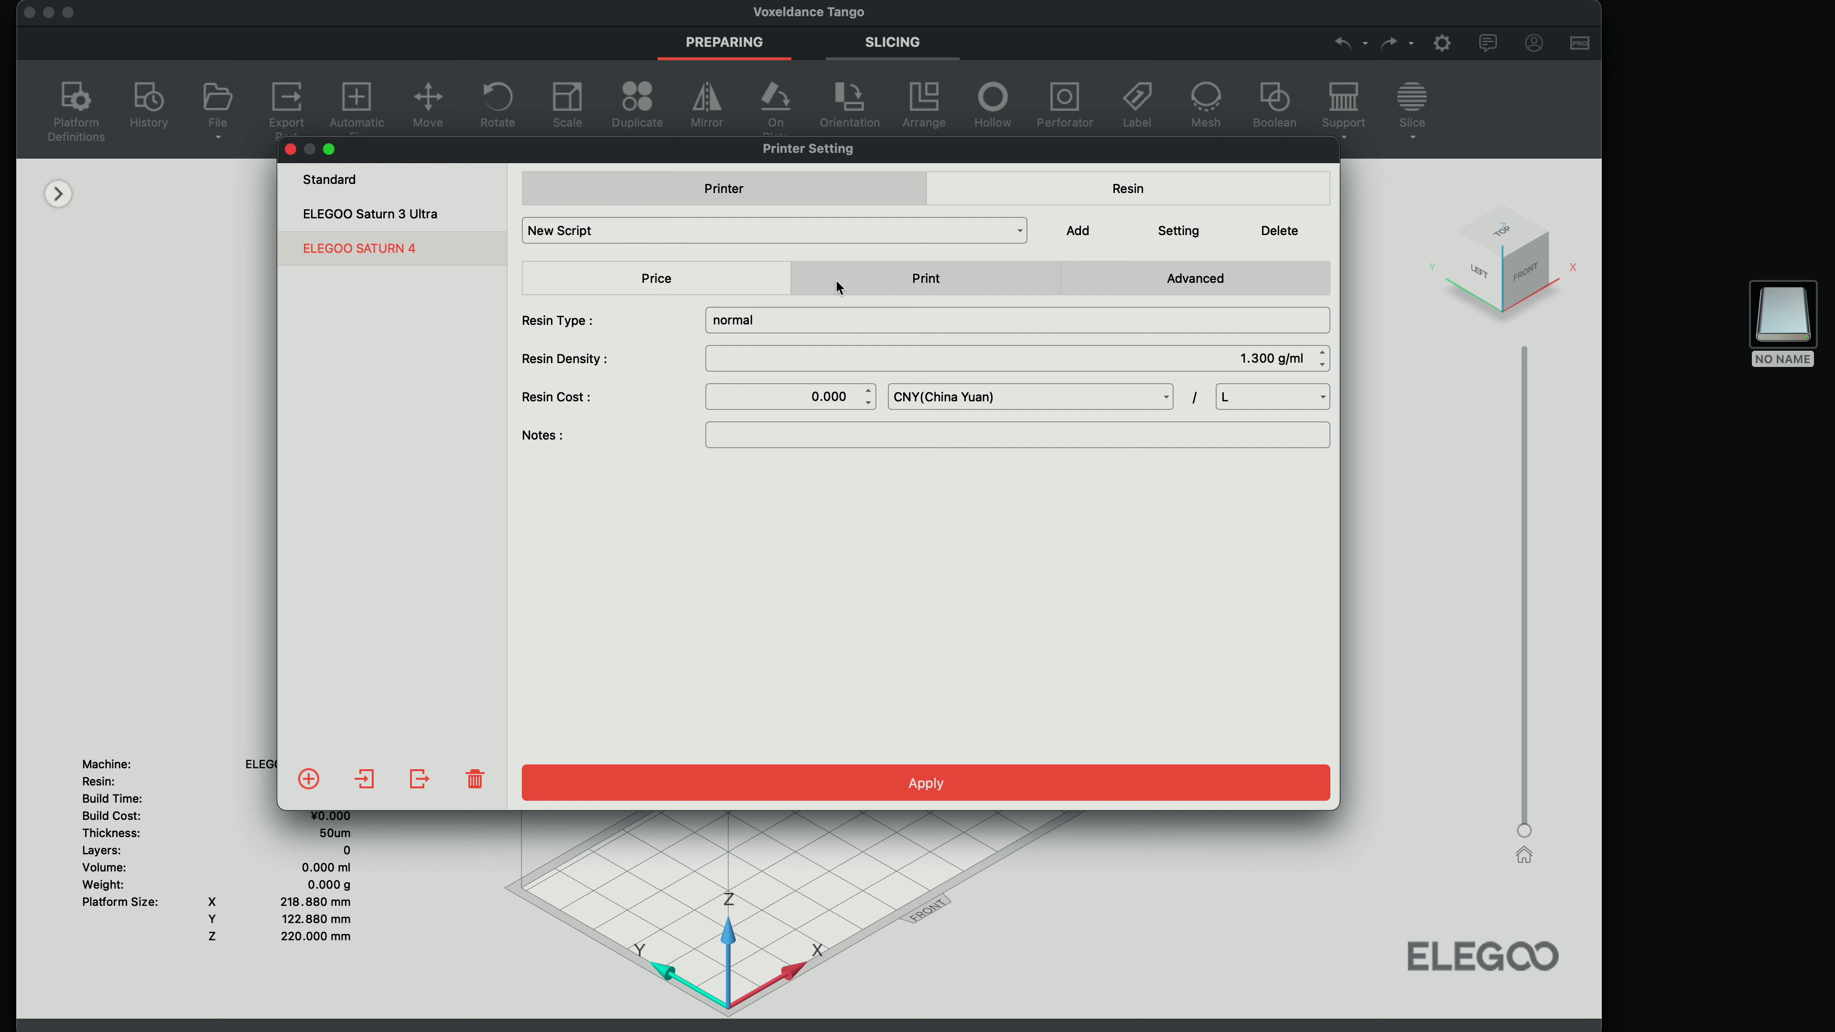
{"action": "left_click", "coordinate": [905, 285]}
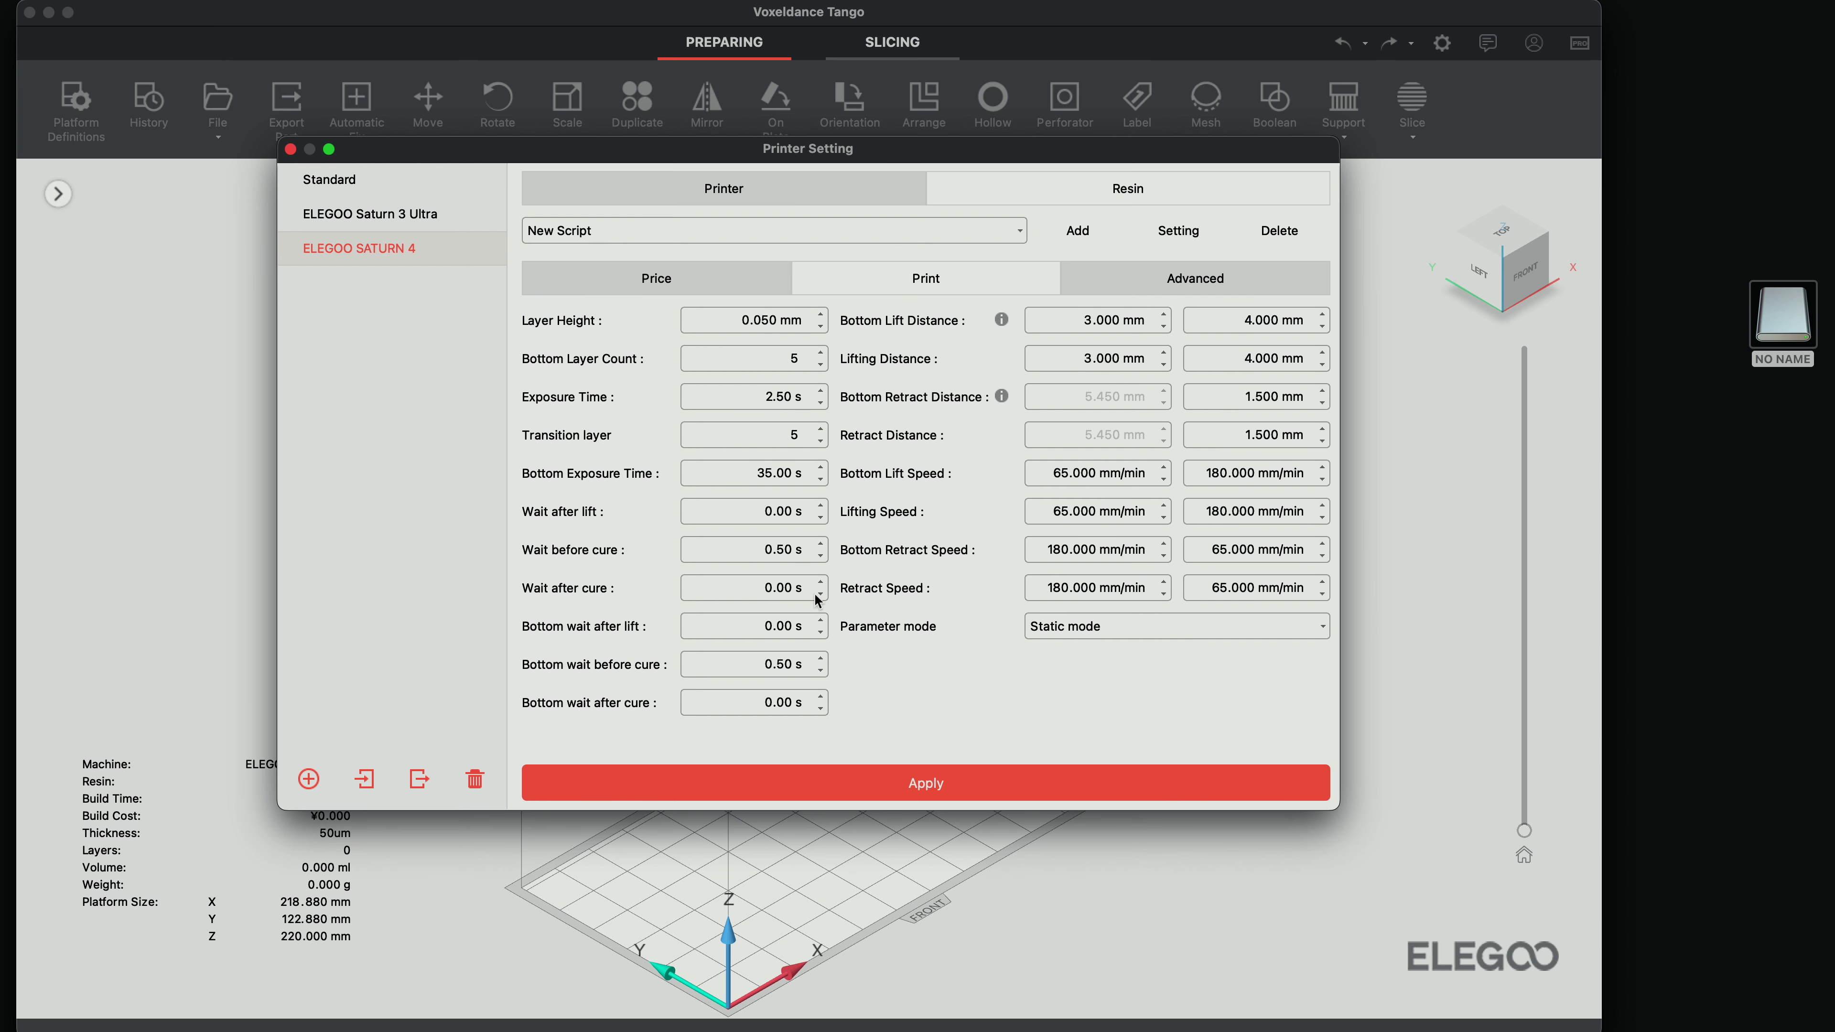
{"action": "left_click", "coordinate": [1150, 274]}
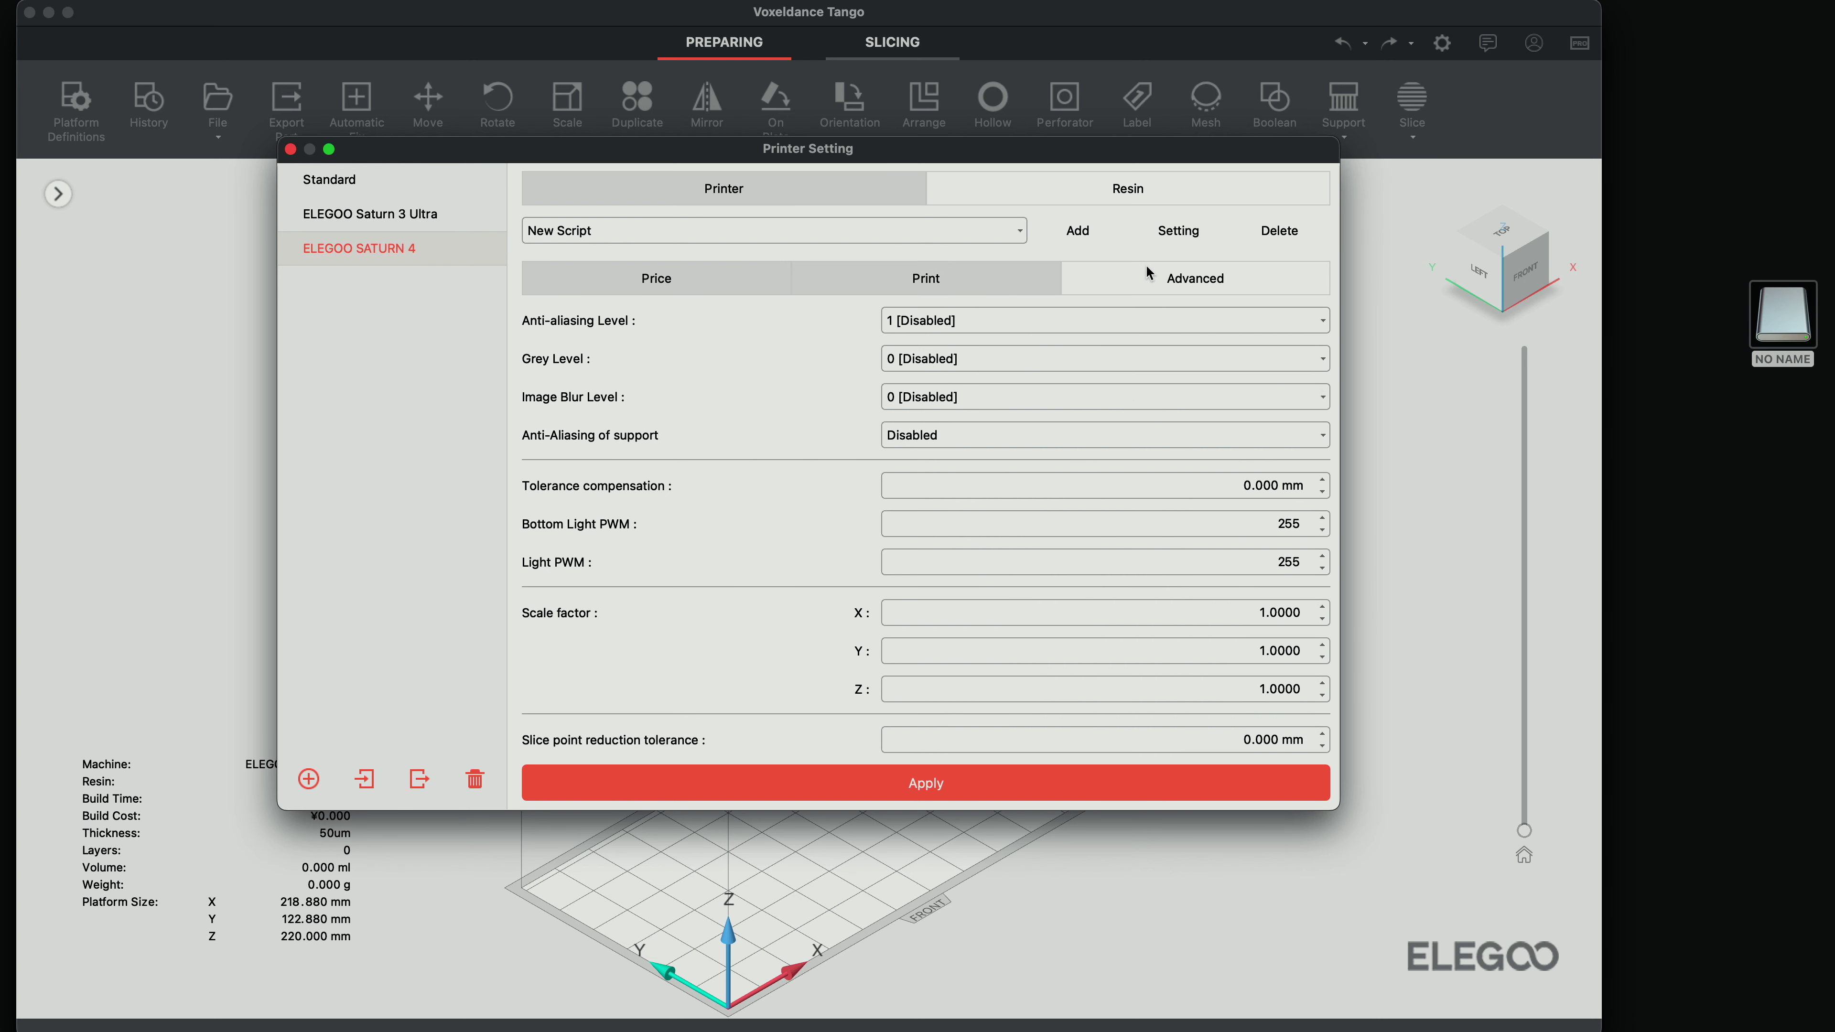
{"action": "left_click", "coordinate": [1006, 686]}
{"action": "left_click", "coordinate": [755, 790]}
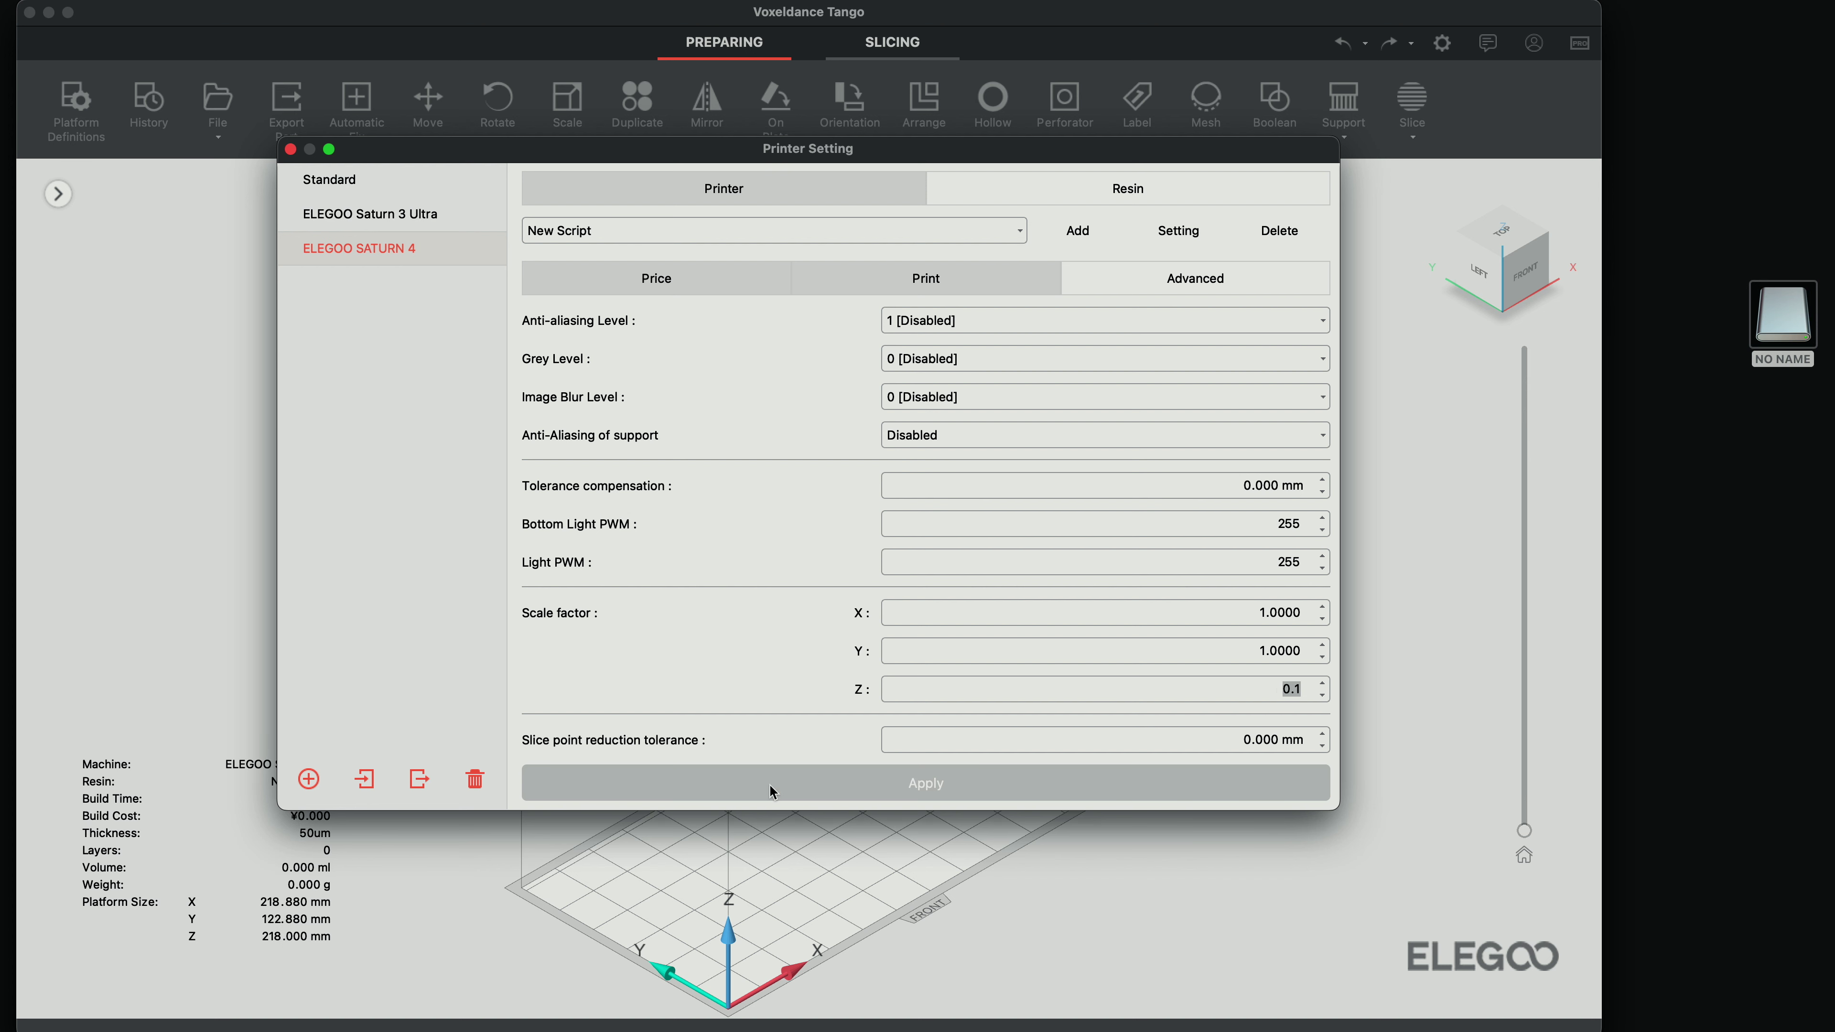
Close Printer Setting and choose the Dark theme under Preferences' Theme Options
{"action": "key", "text": "Escape"}
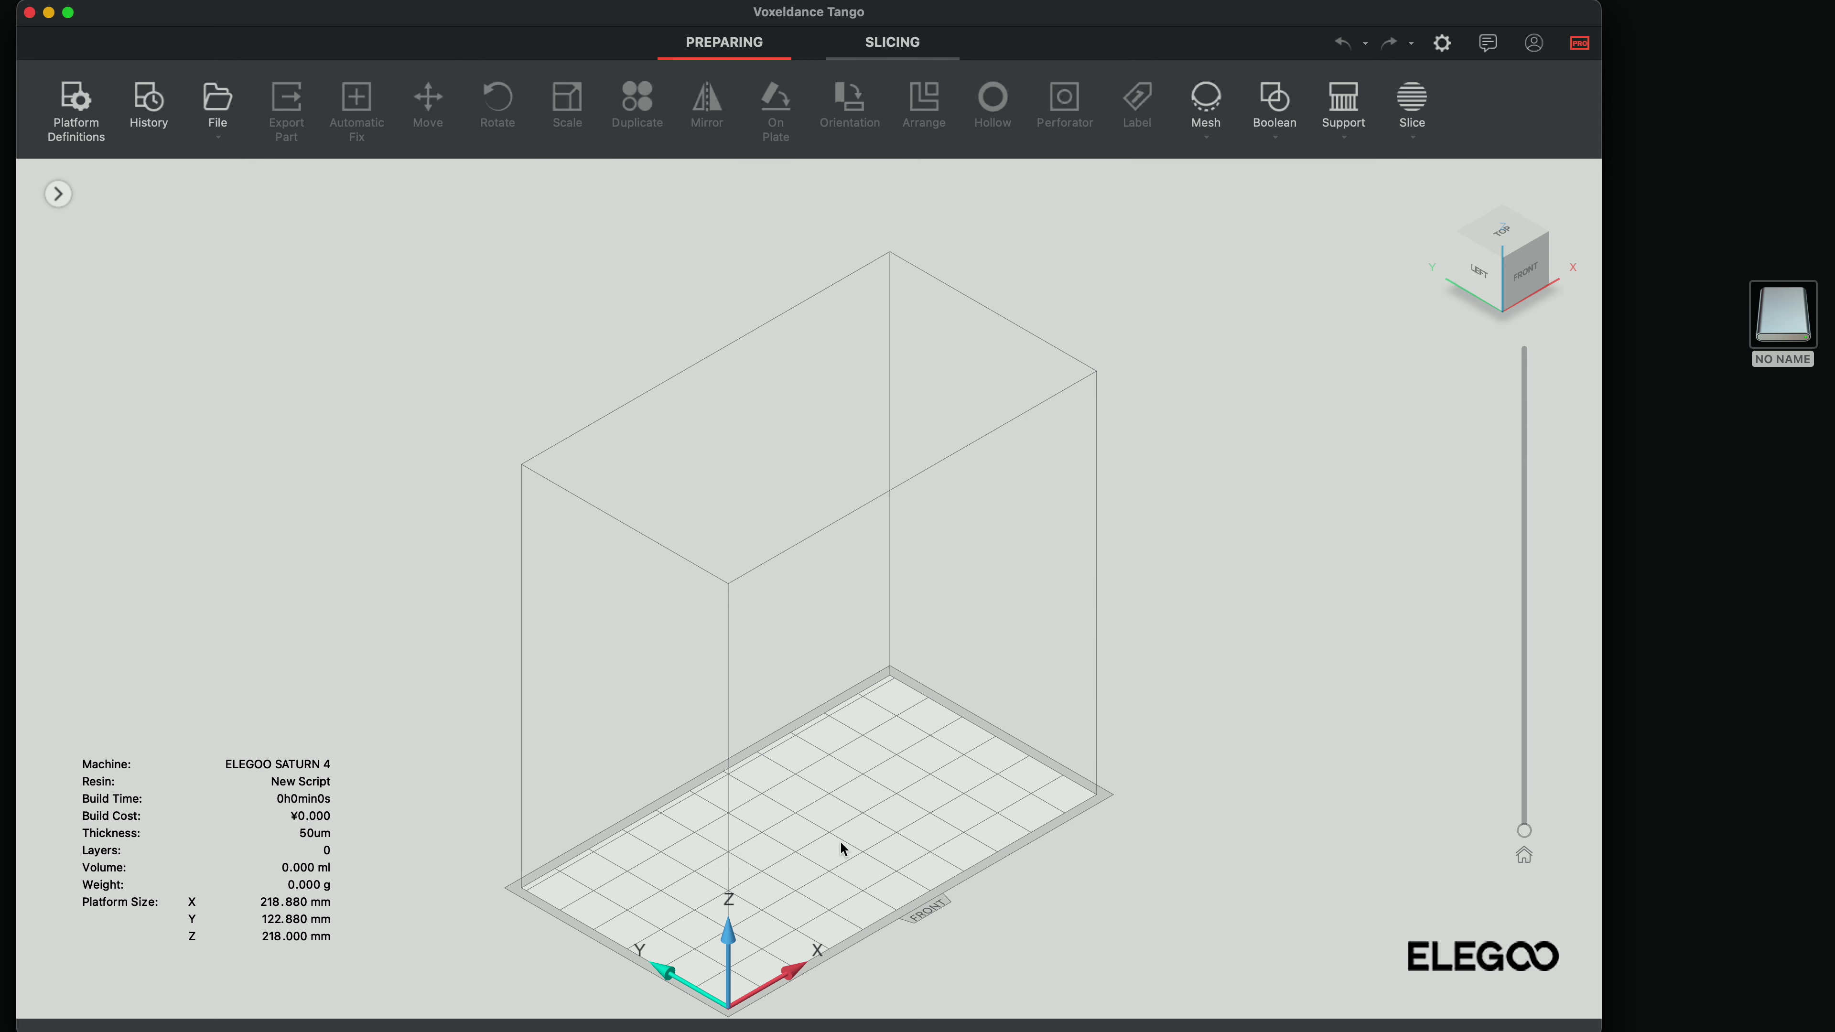
{"action": "left_click_drag", "start_coordinate": [1110, 705], "coordinate": [913, 694]}
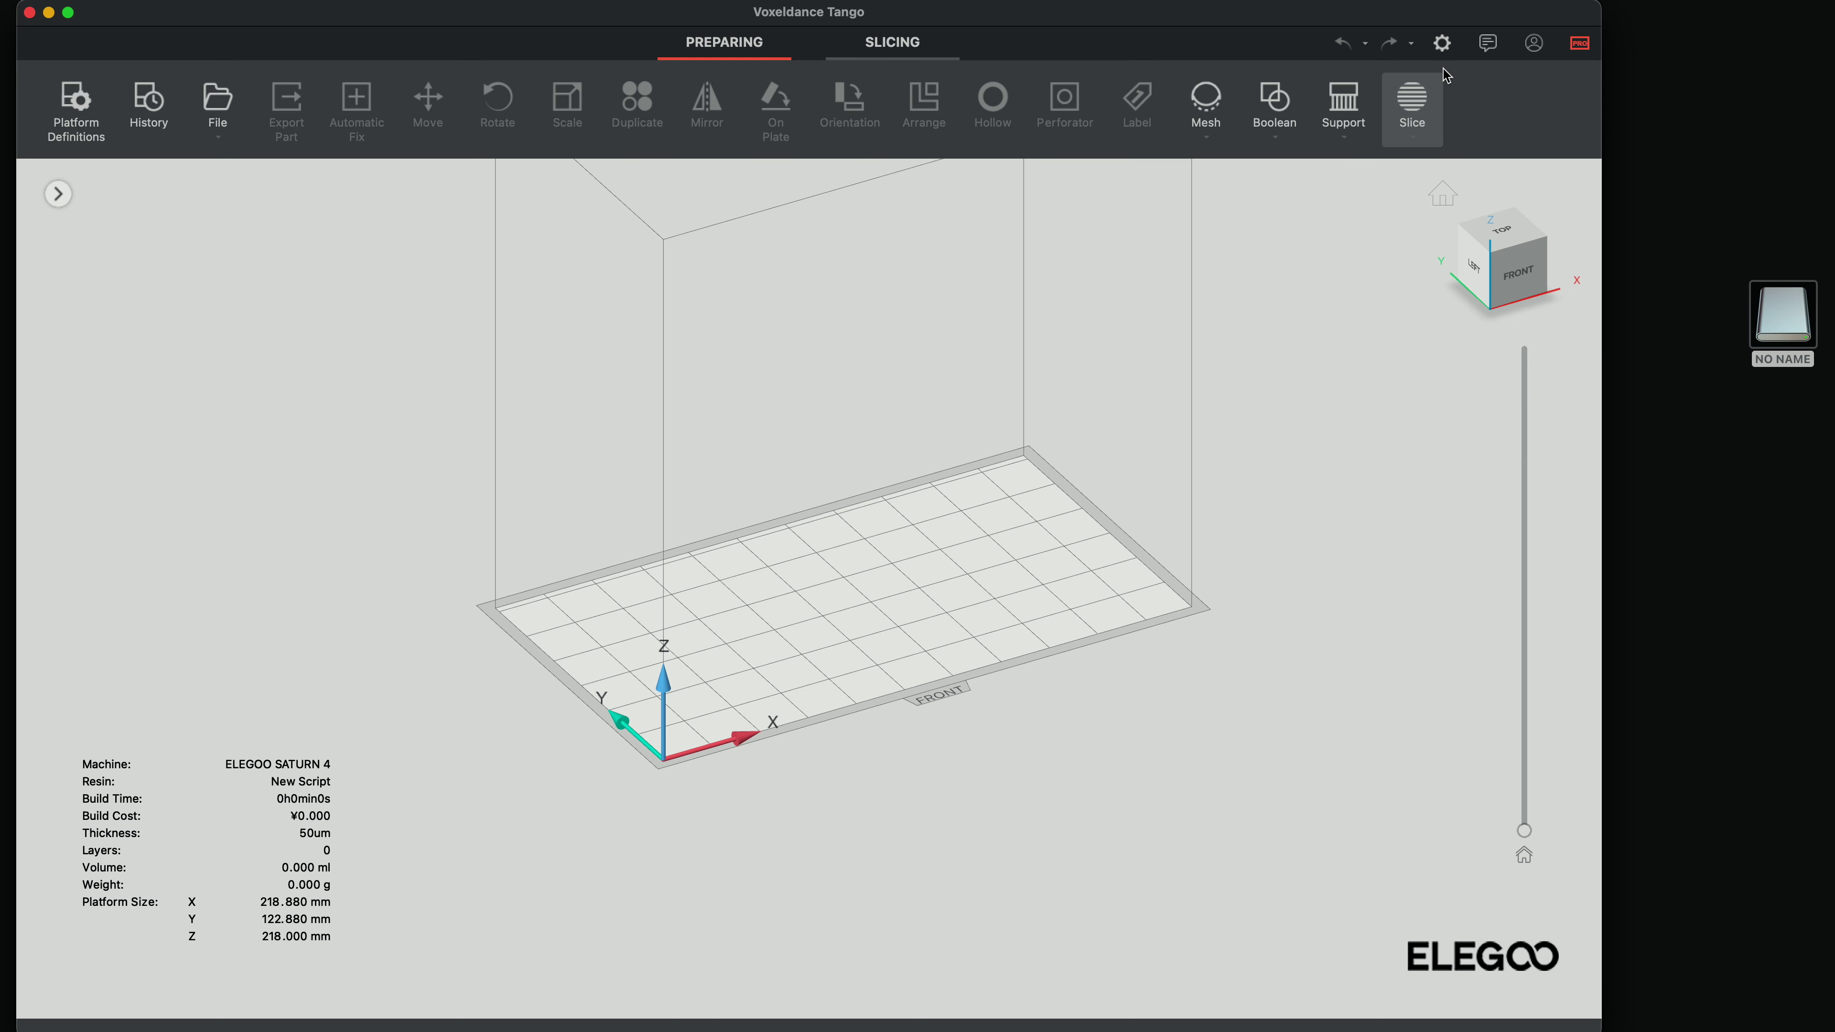
{"action": "left_click", "coordinate": [1442, 43]}
{"action": "left_click", "coordinate": [1445, 41]}
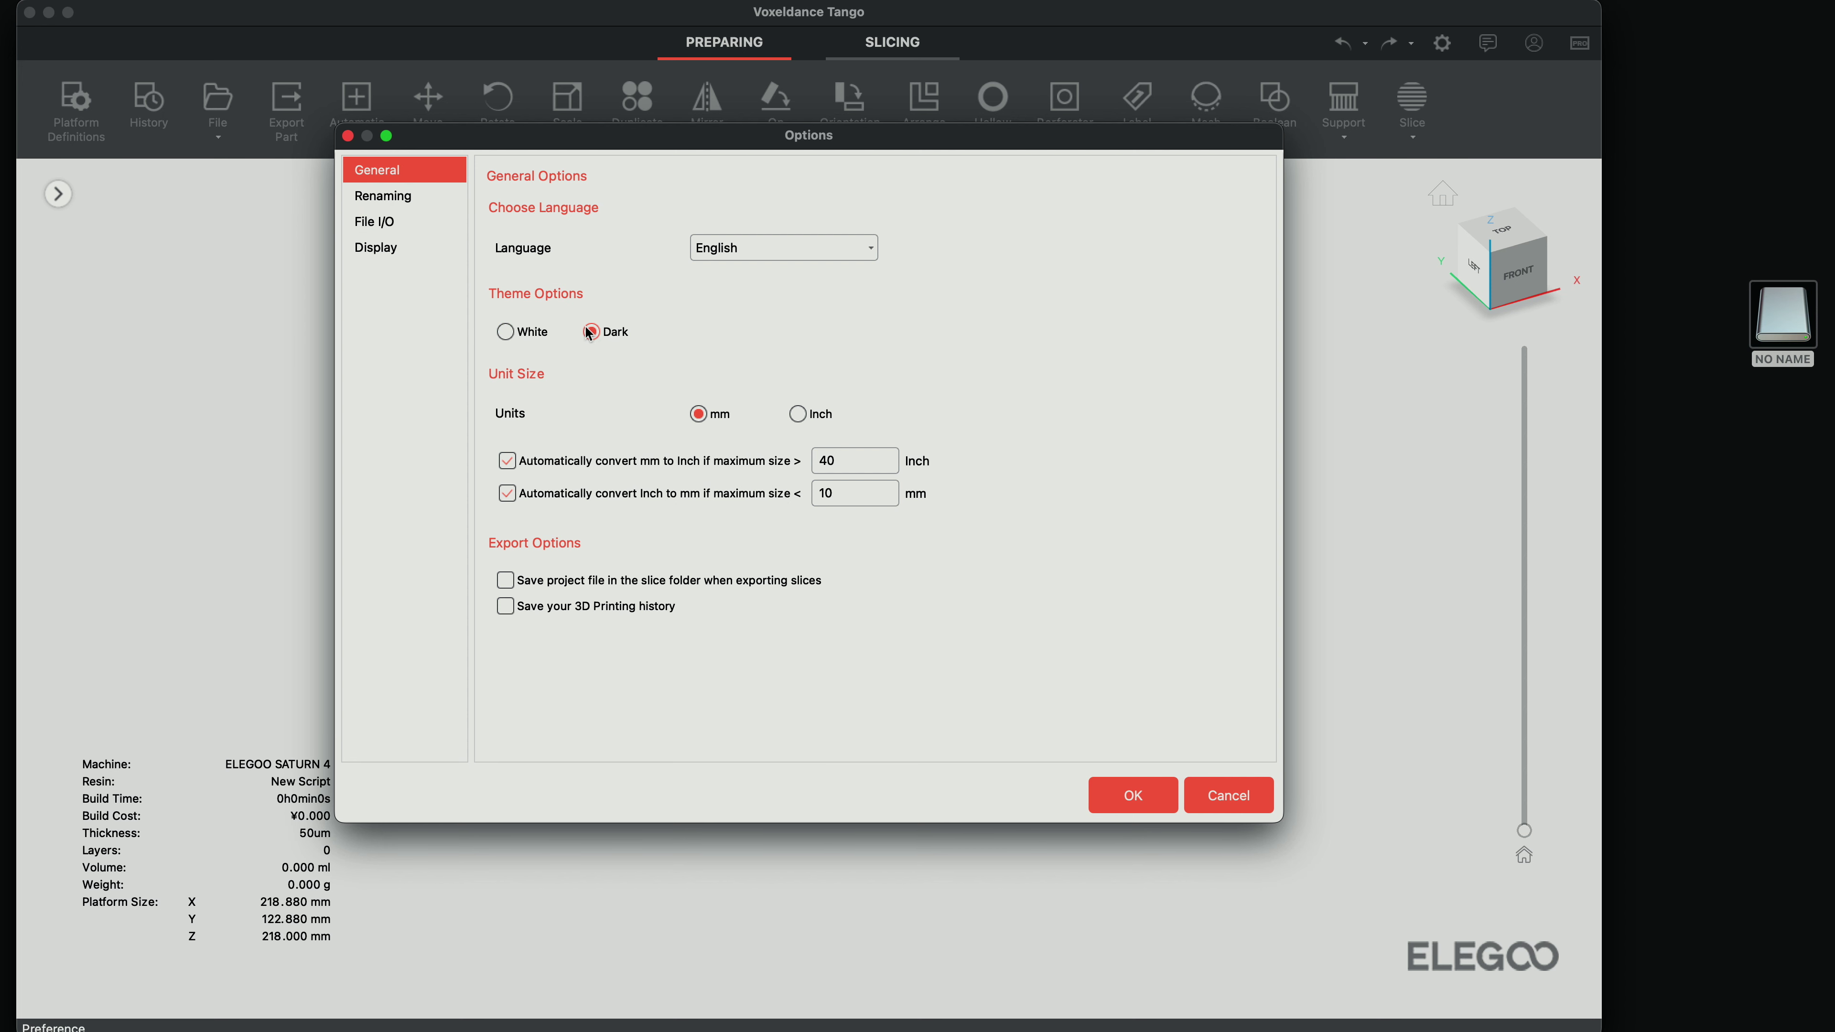
{"action": "left_click", "coordinate": [1133, 796]}
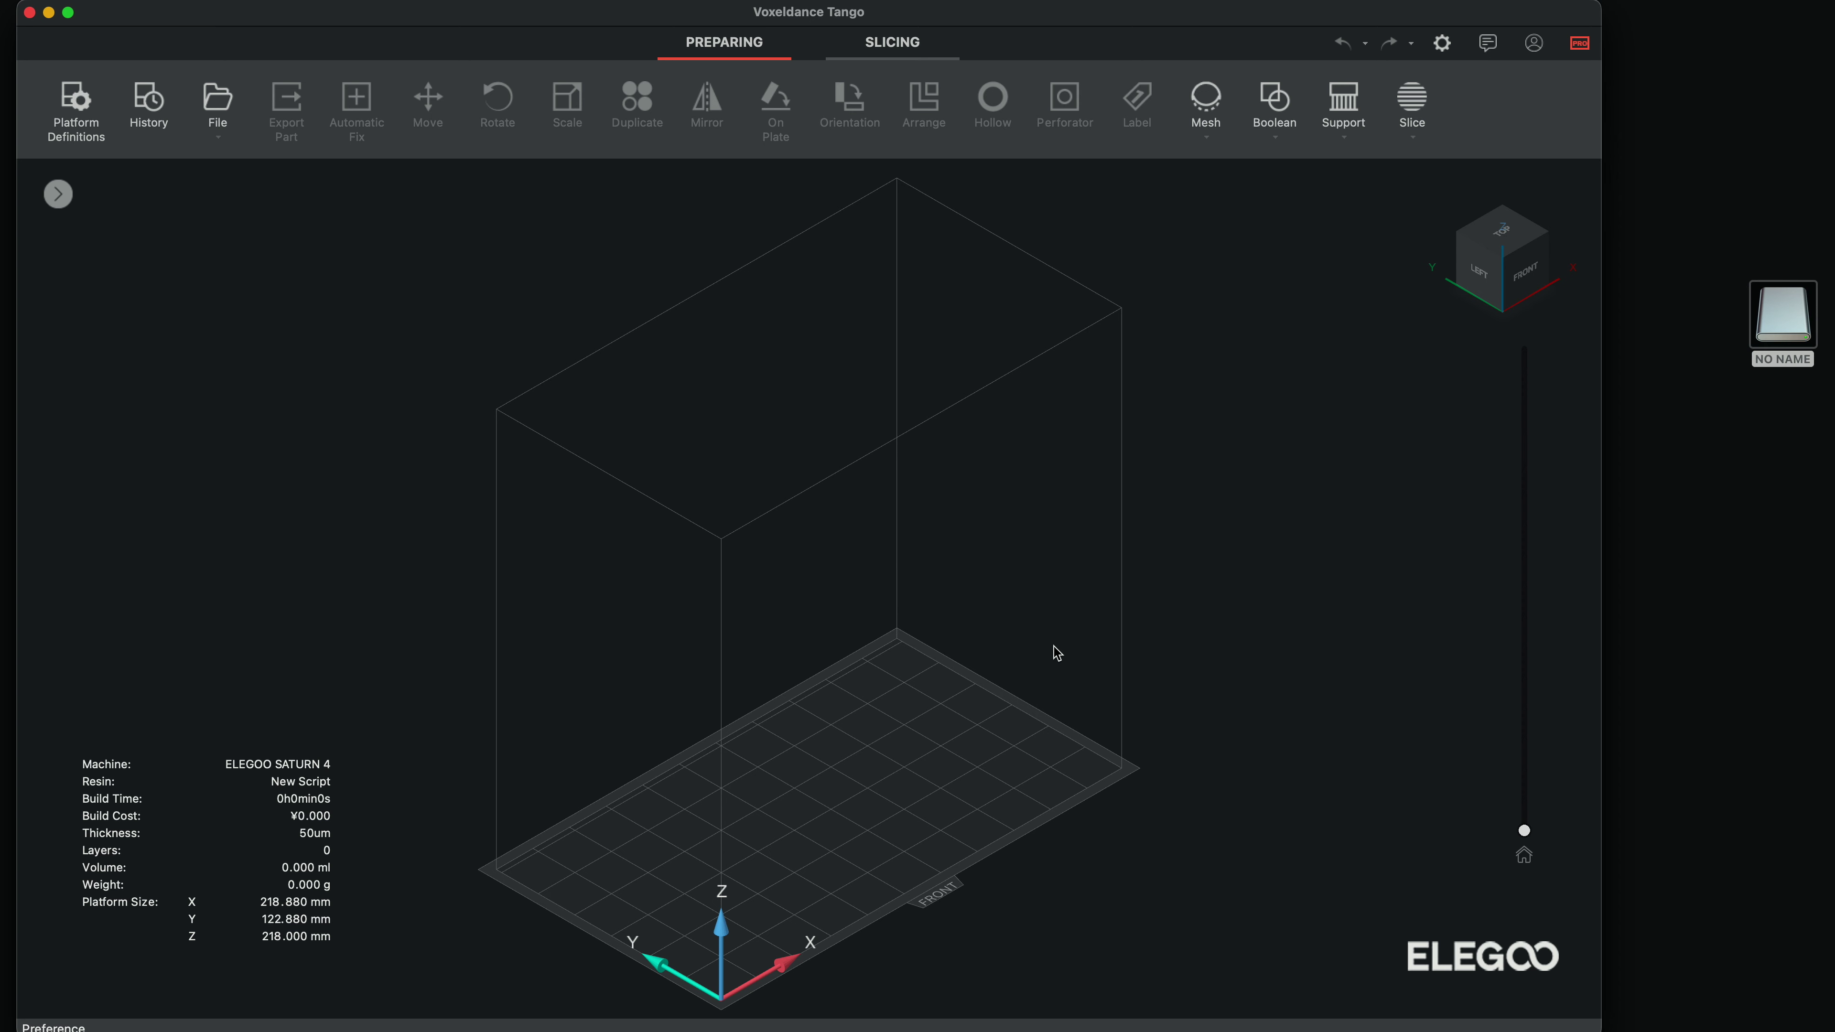
{"action": "left_click_drag", "start_coordinate": [1053, 646], "coordinate": [1038, 686]}
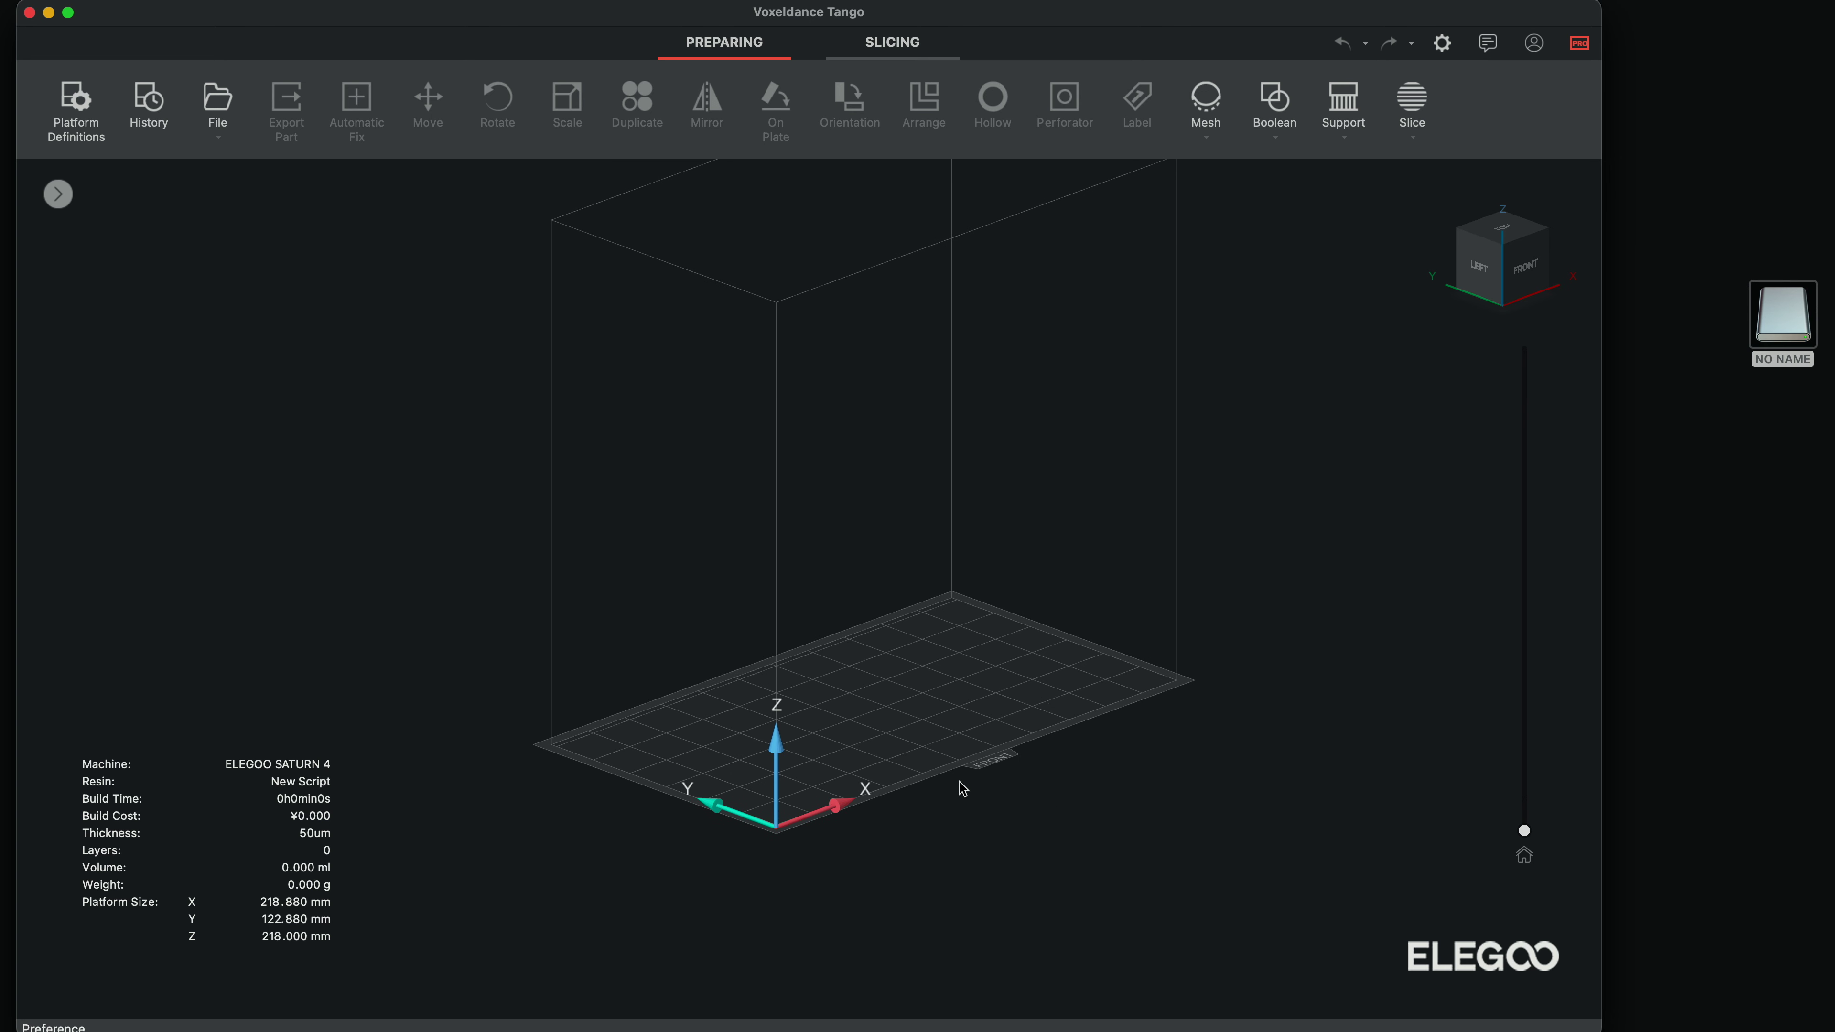
{"action": "scroll", "coordinate": [964, 790], "scroll_direction": "up", "scroll_amount": 3}
{"action": "scroll", "coordinate": [1026, 756], "scroll_direction": "down", "scroll_amount": 3}
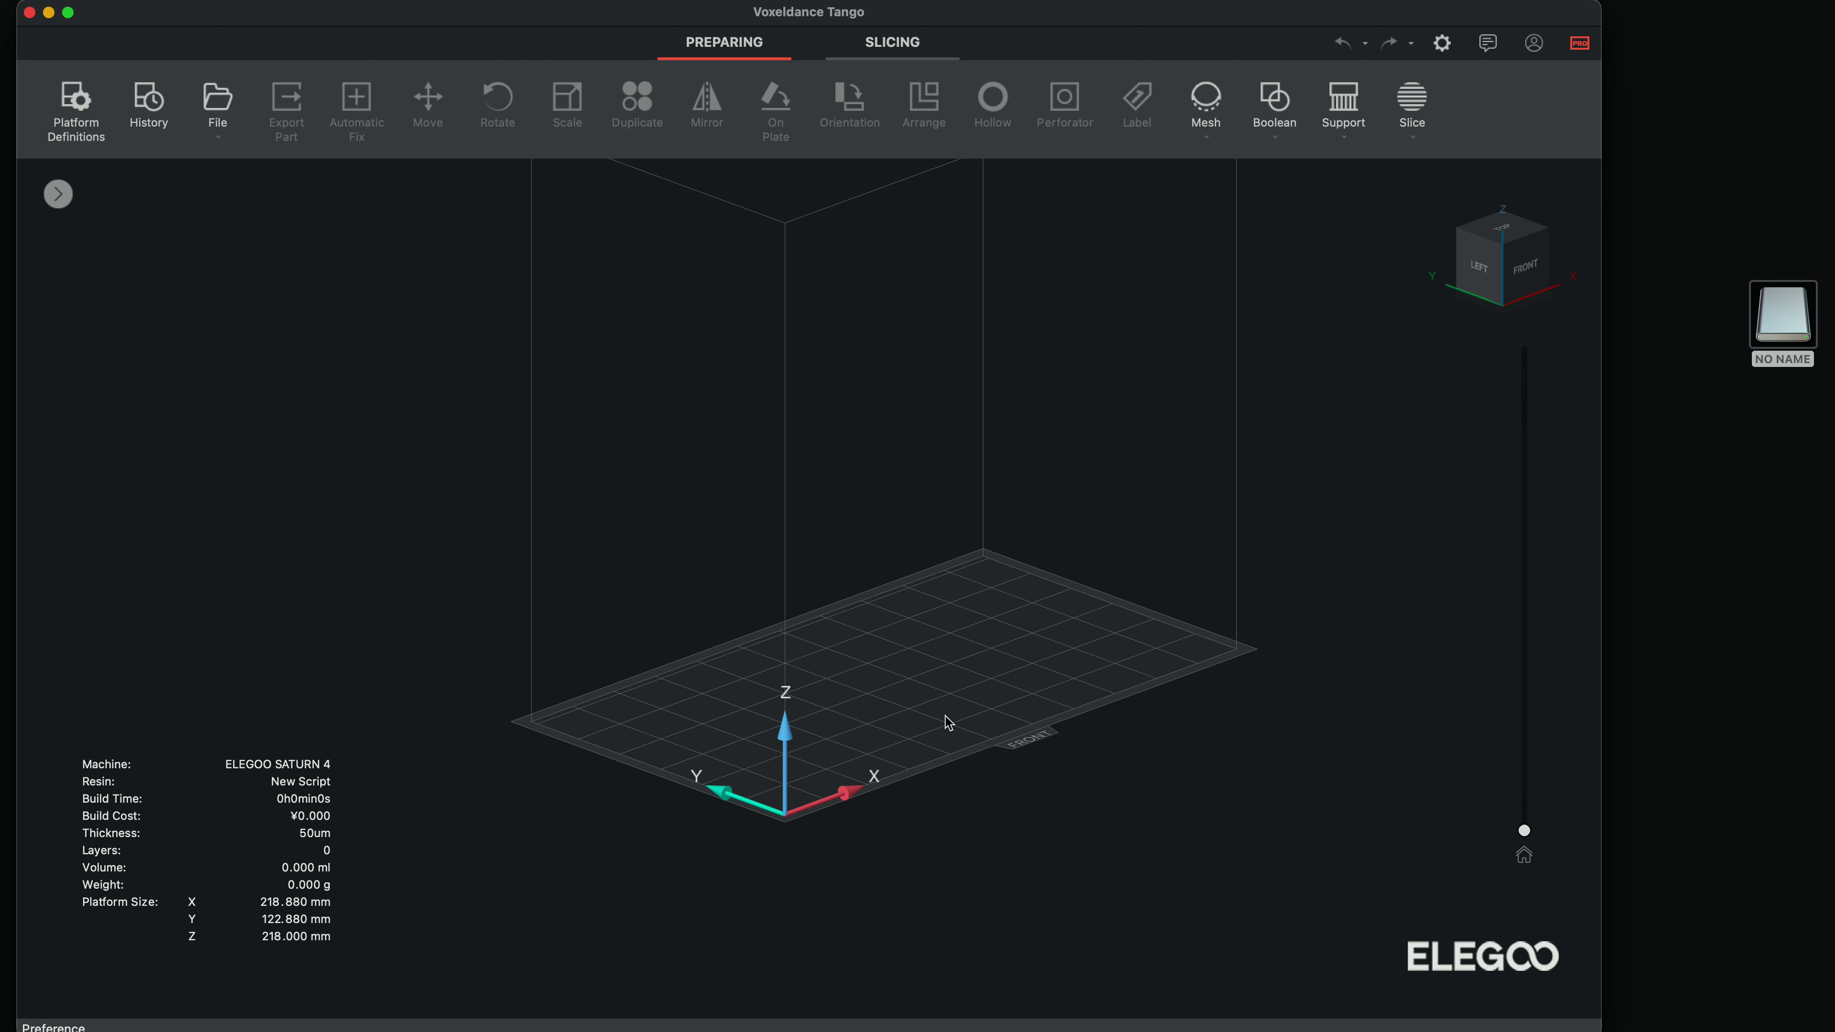
Load the Eiffel Tower STL from the models folder onto the build platform
{"action": "double_click", "coordinate": [1782, 318]}
{"action": "left_click_drag", "start_coordinate": [1683, 48], "coordinate": [1221, 528]}
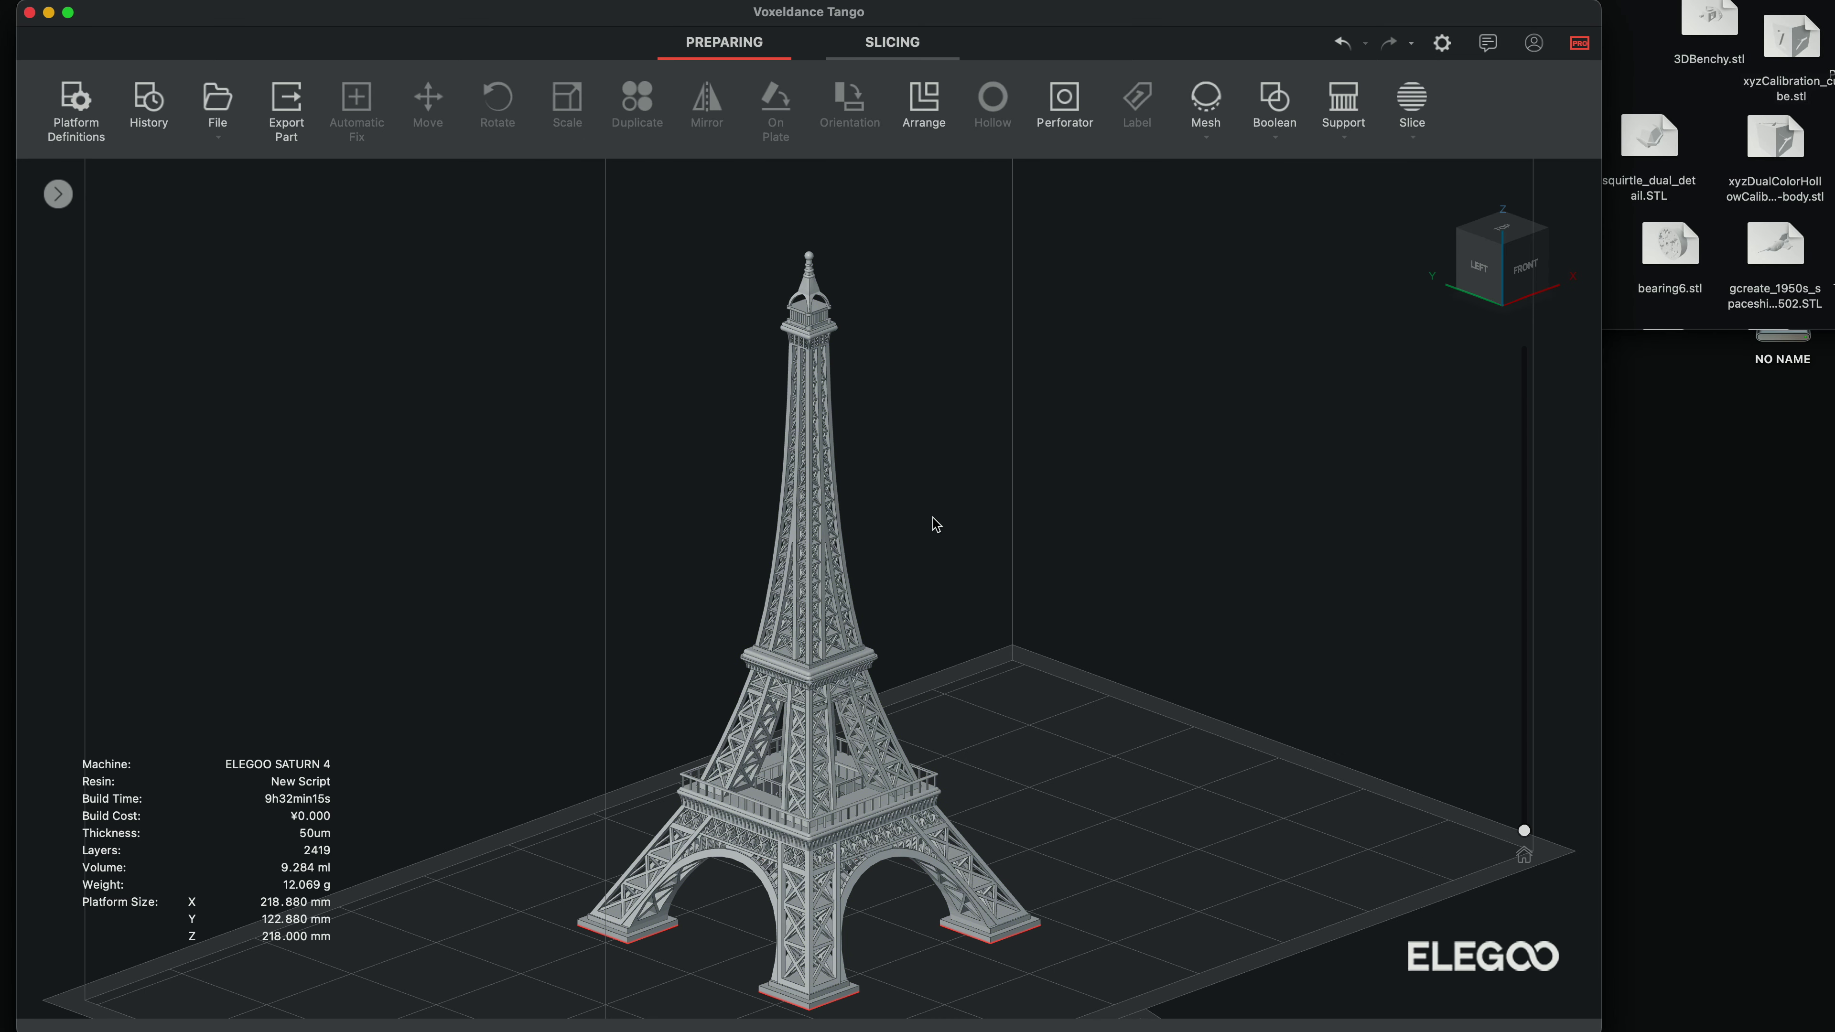
{"action": "scroll", "coordinate": [932, 557], "scroll_direction": "down", "scroll_amount": 5}
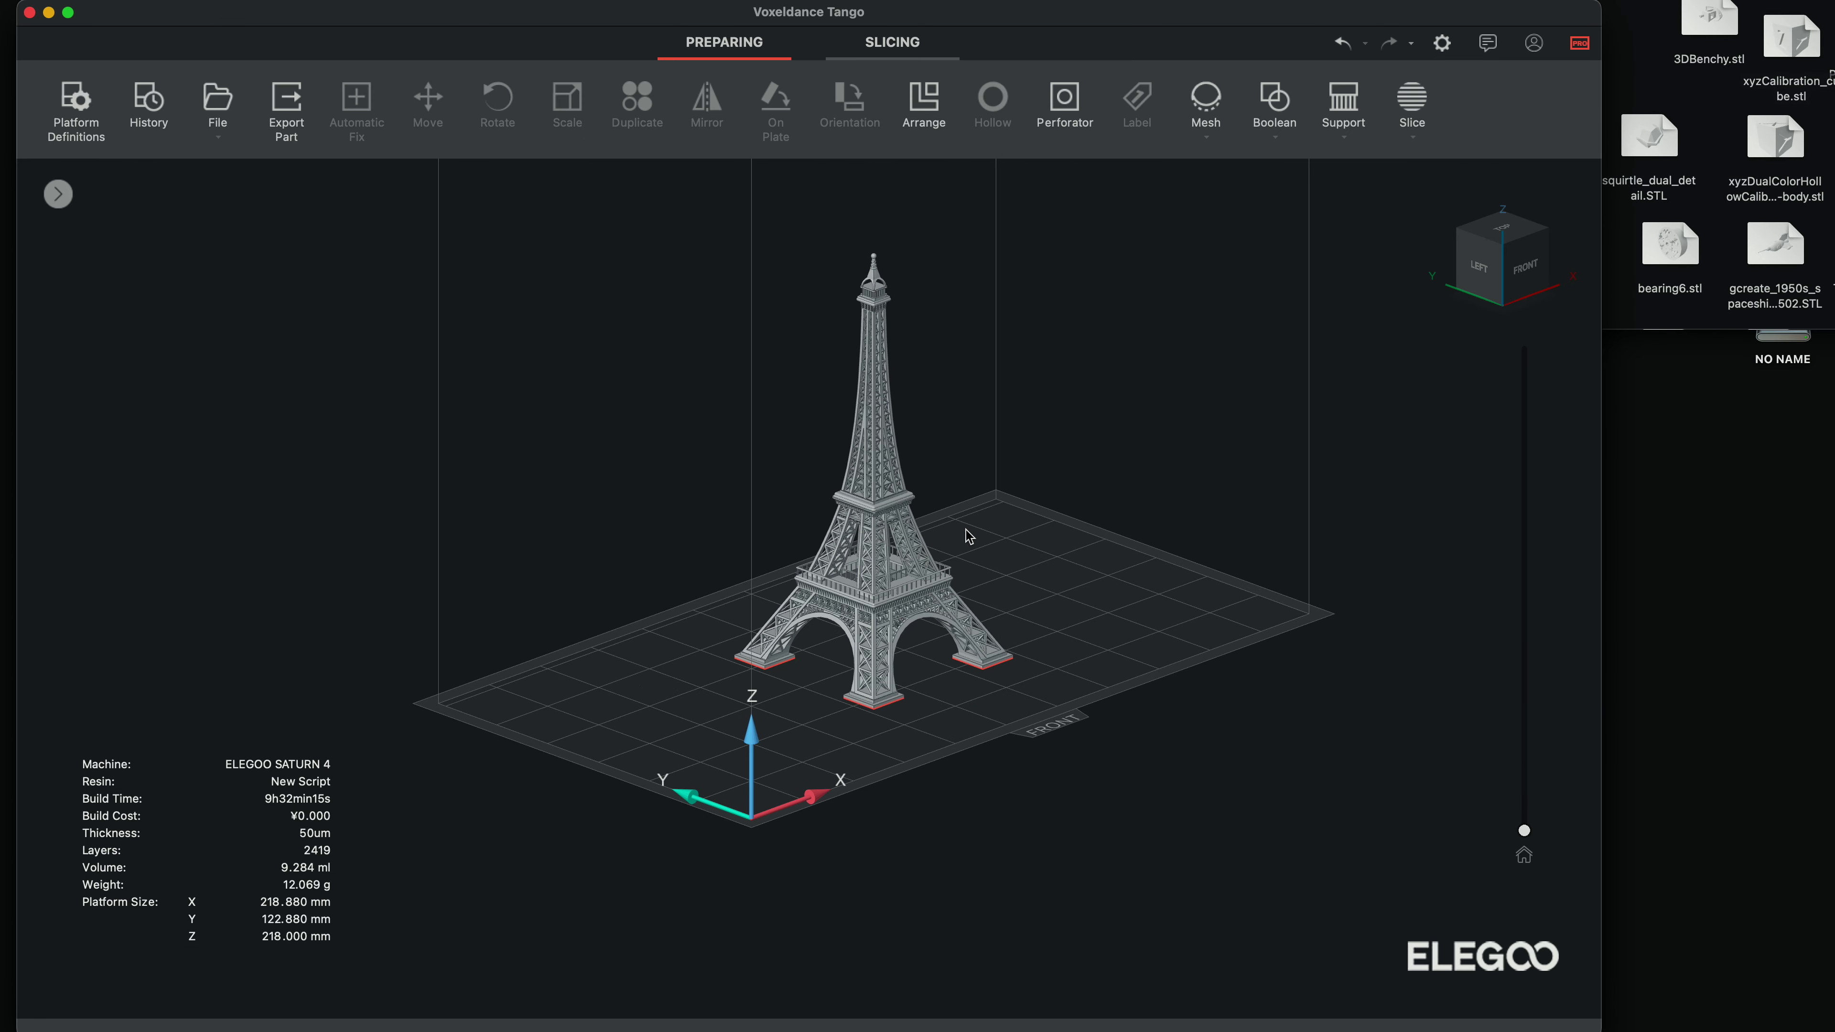
Collapse the part manager panel, select the Eiffel Tower, and bring up Move
{"action": "left_click", "coordinate": [59, 195]}
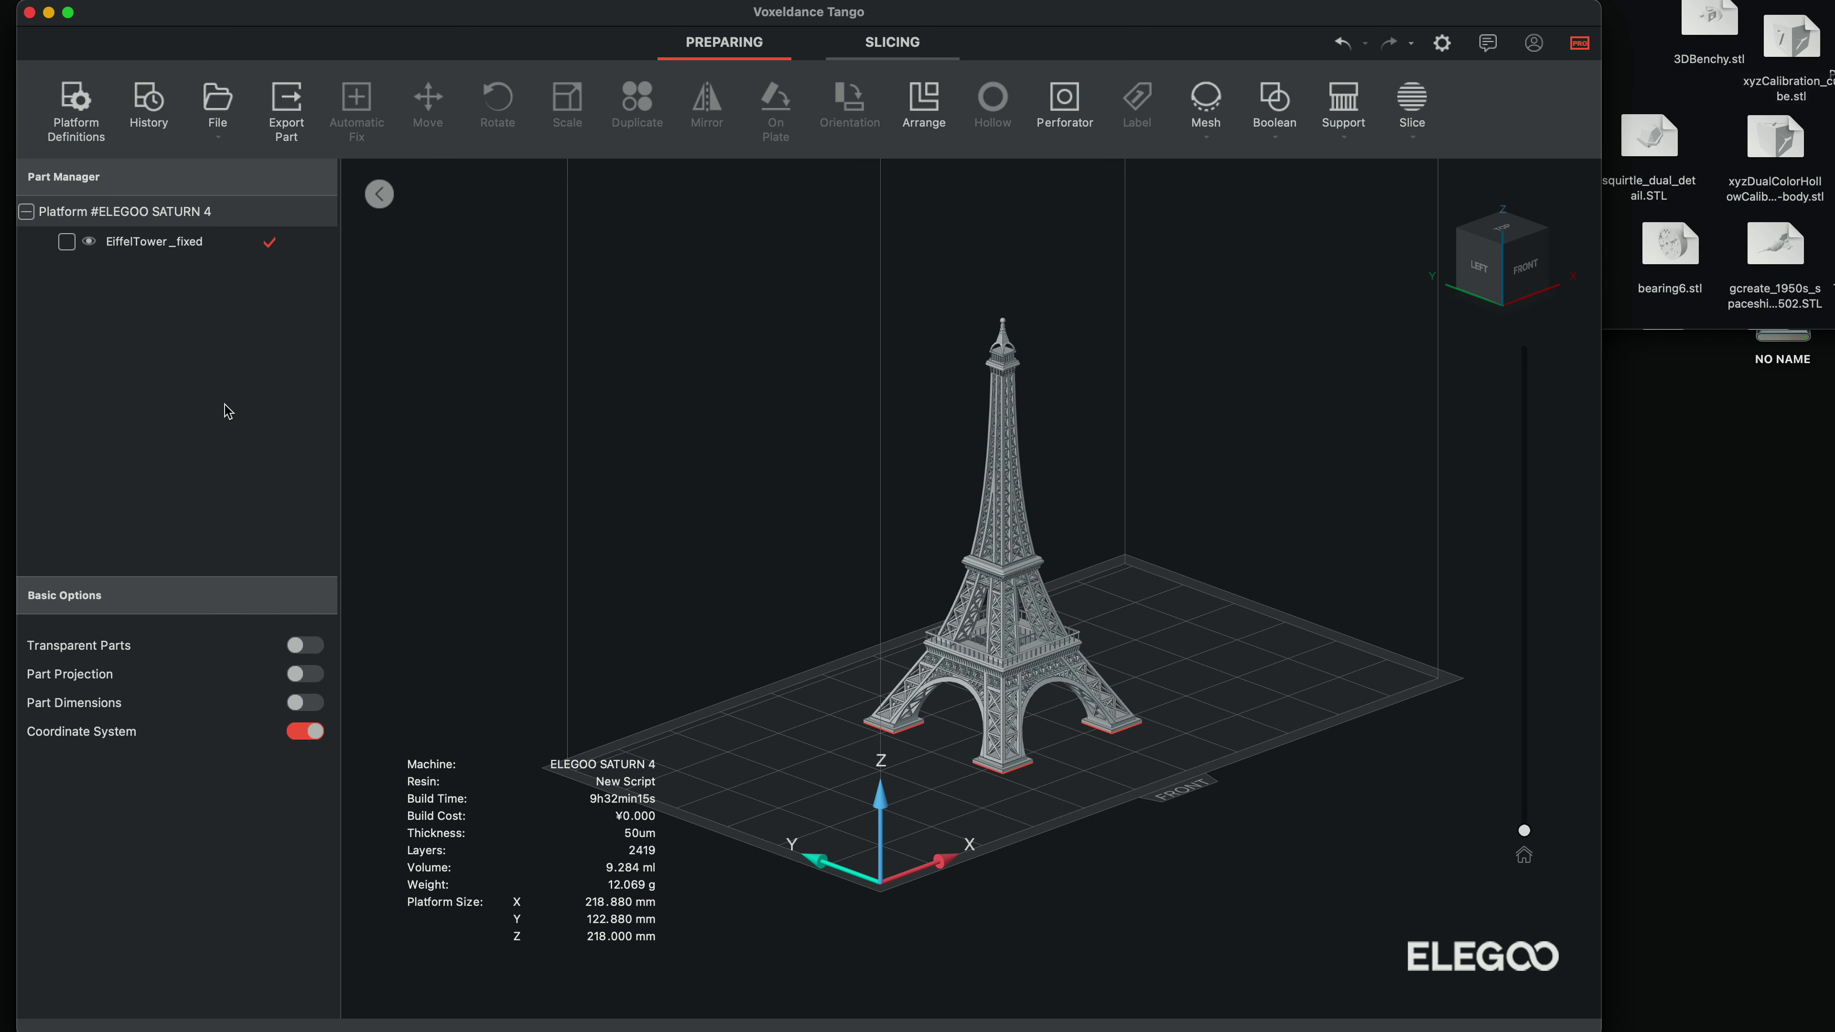
{"action": "left_click", "coordinate": [380, 194]}
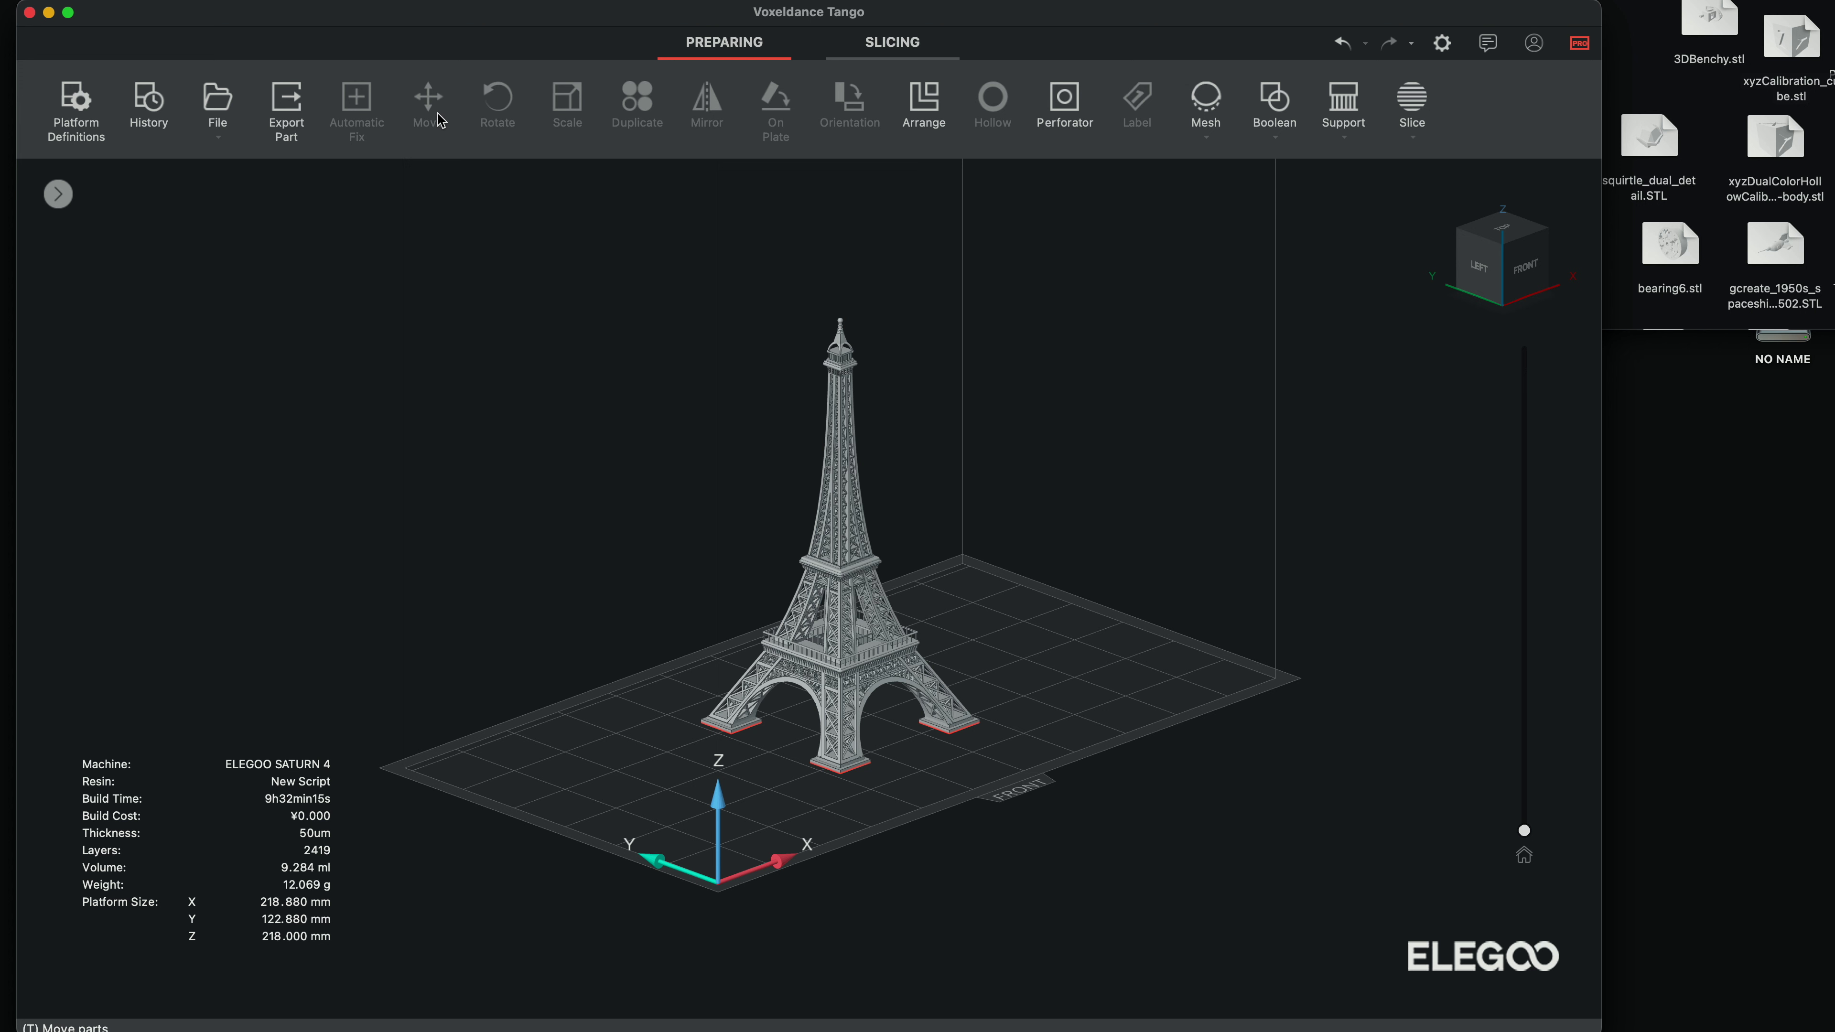
{"action": "left_click", "coordinate": [839, 541]}
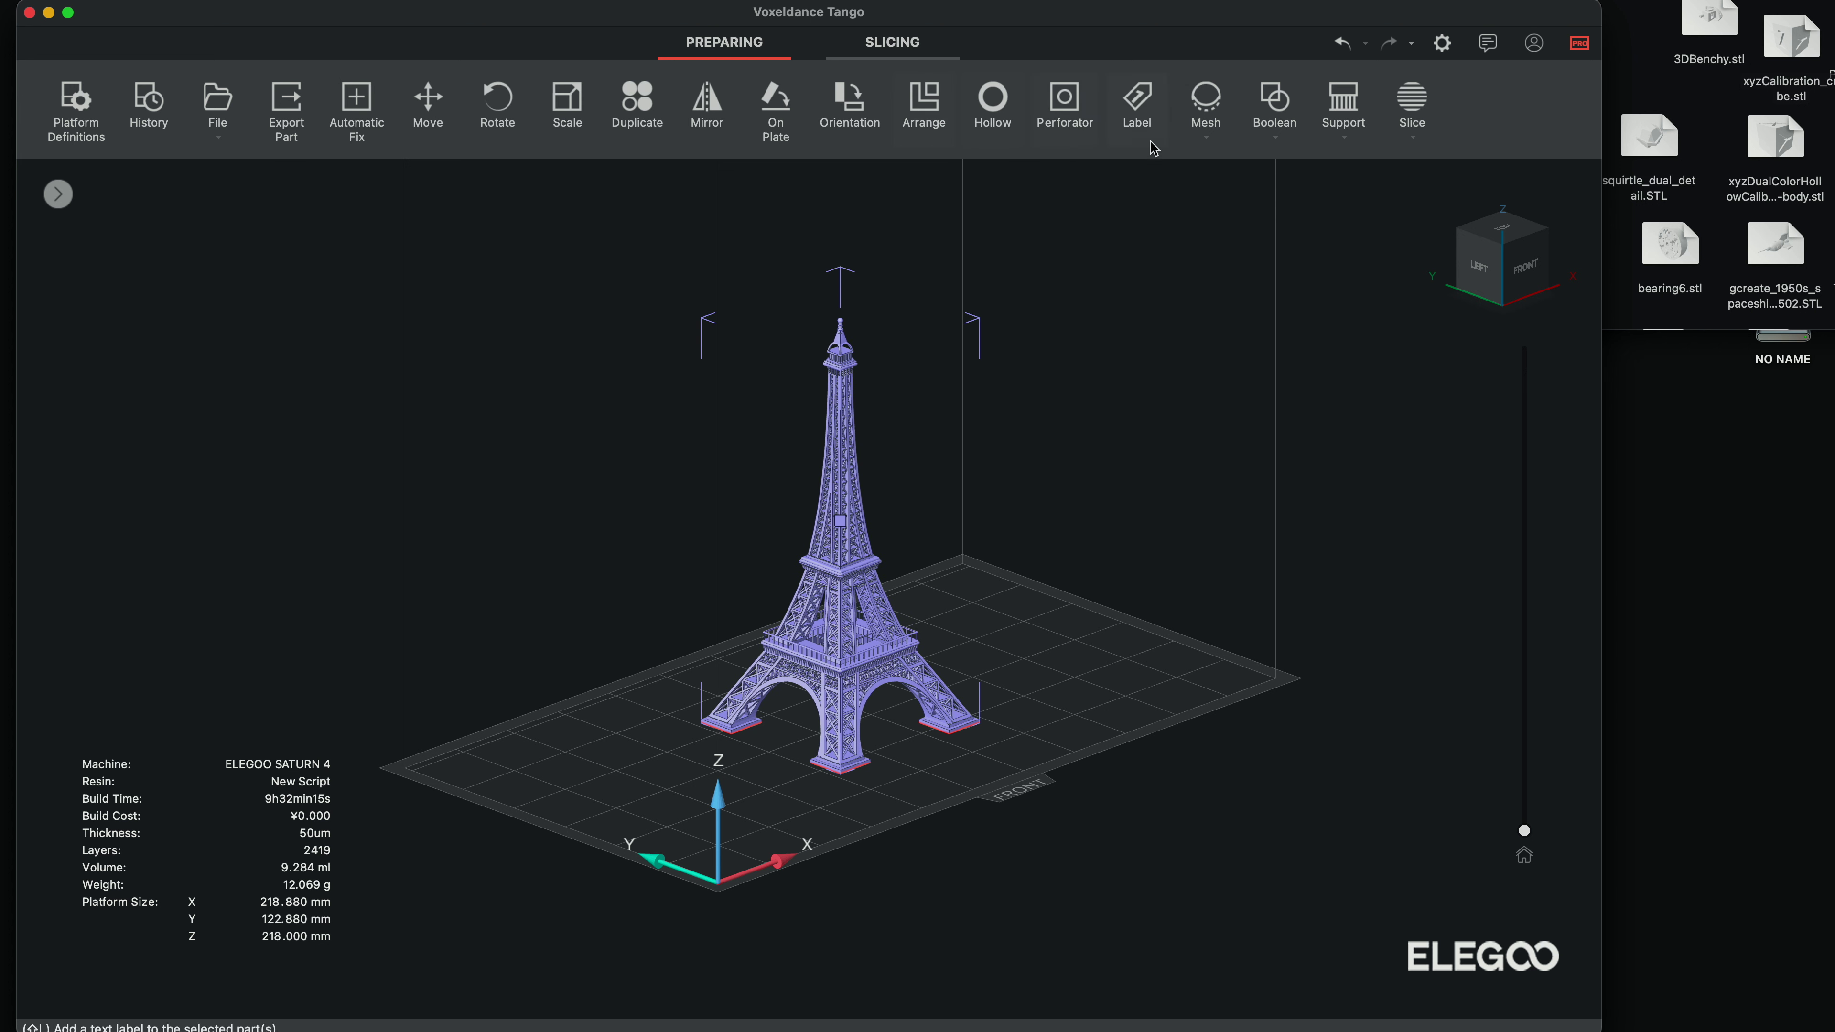
{"action": "left_click", "coordinate": [428, 104]}
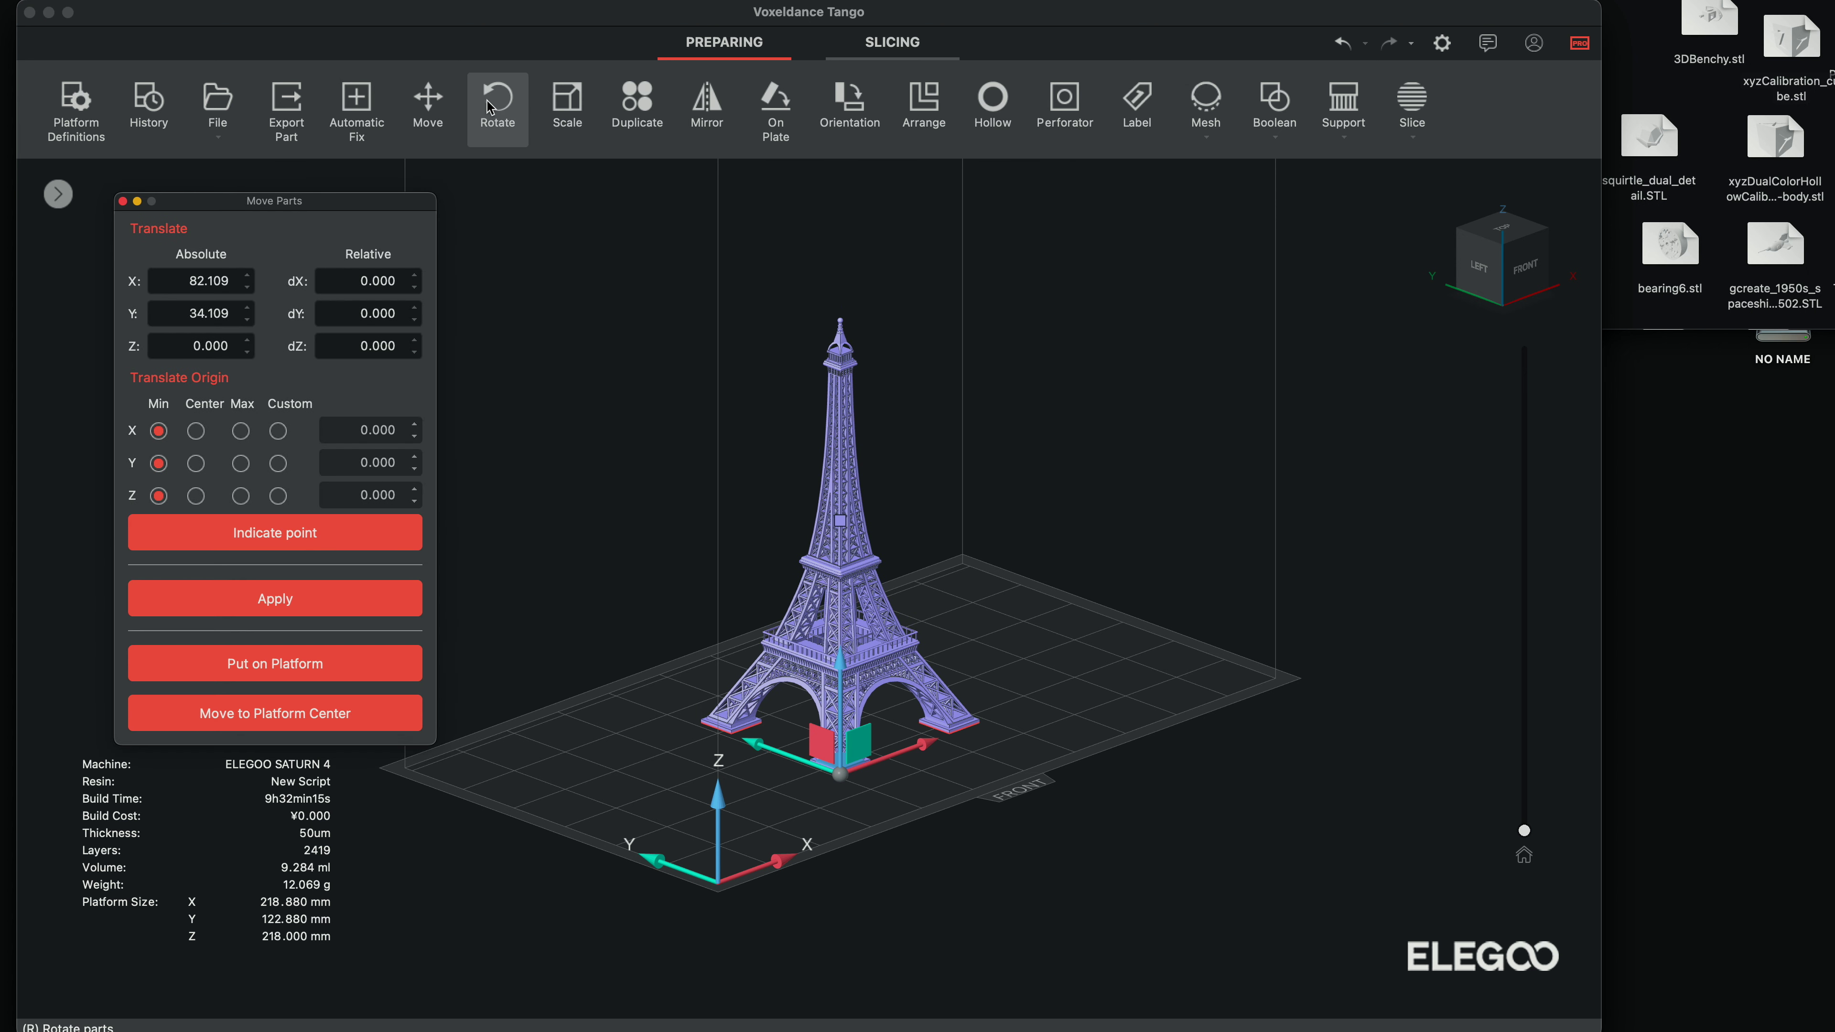
Use Scale to Fit so the tower becomes 98.528 × 98.528 × 218 mm, then reselect it
{"action": "left_click", "coordinate": [498, 104]}
{"action": "left_click", "coordinate": [568, 105]}
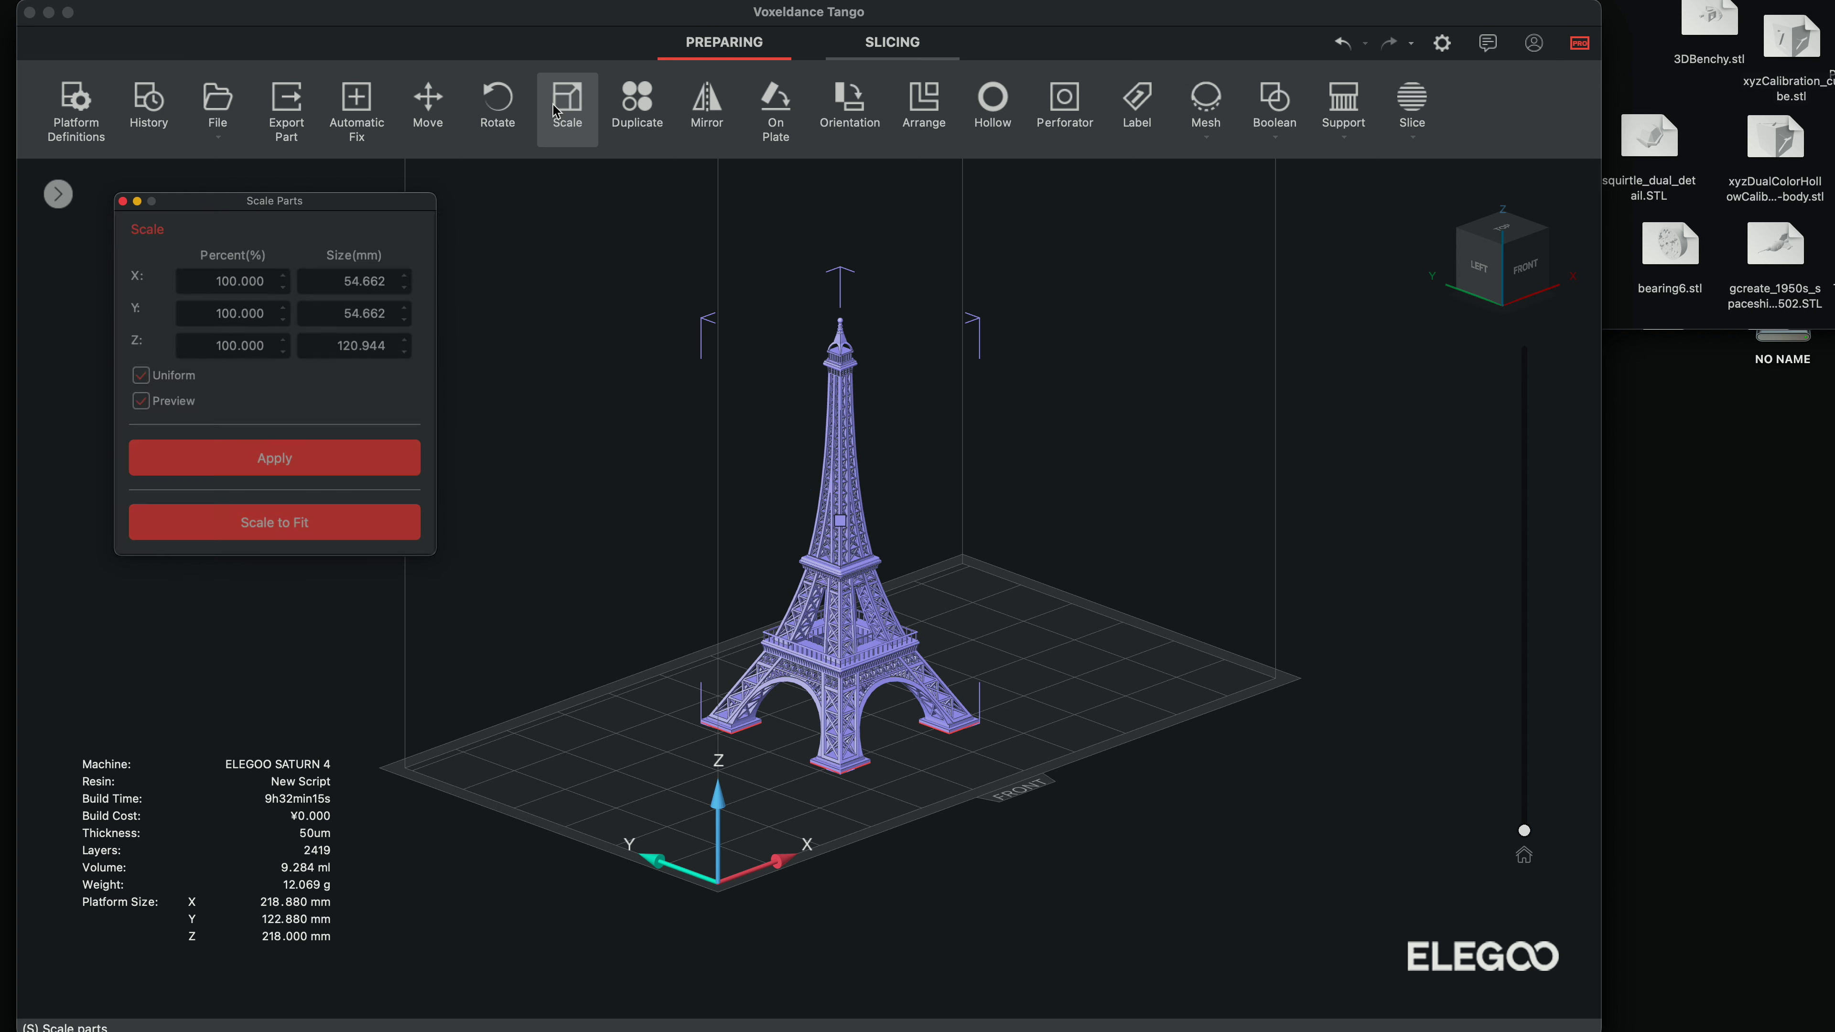
{"action": "left_click", "coordinate": [281, 533]}
{"action": "left_click", "coordinate": [341, 661]}
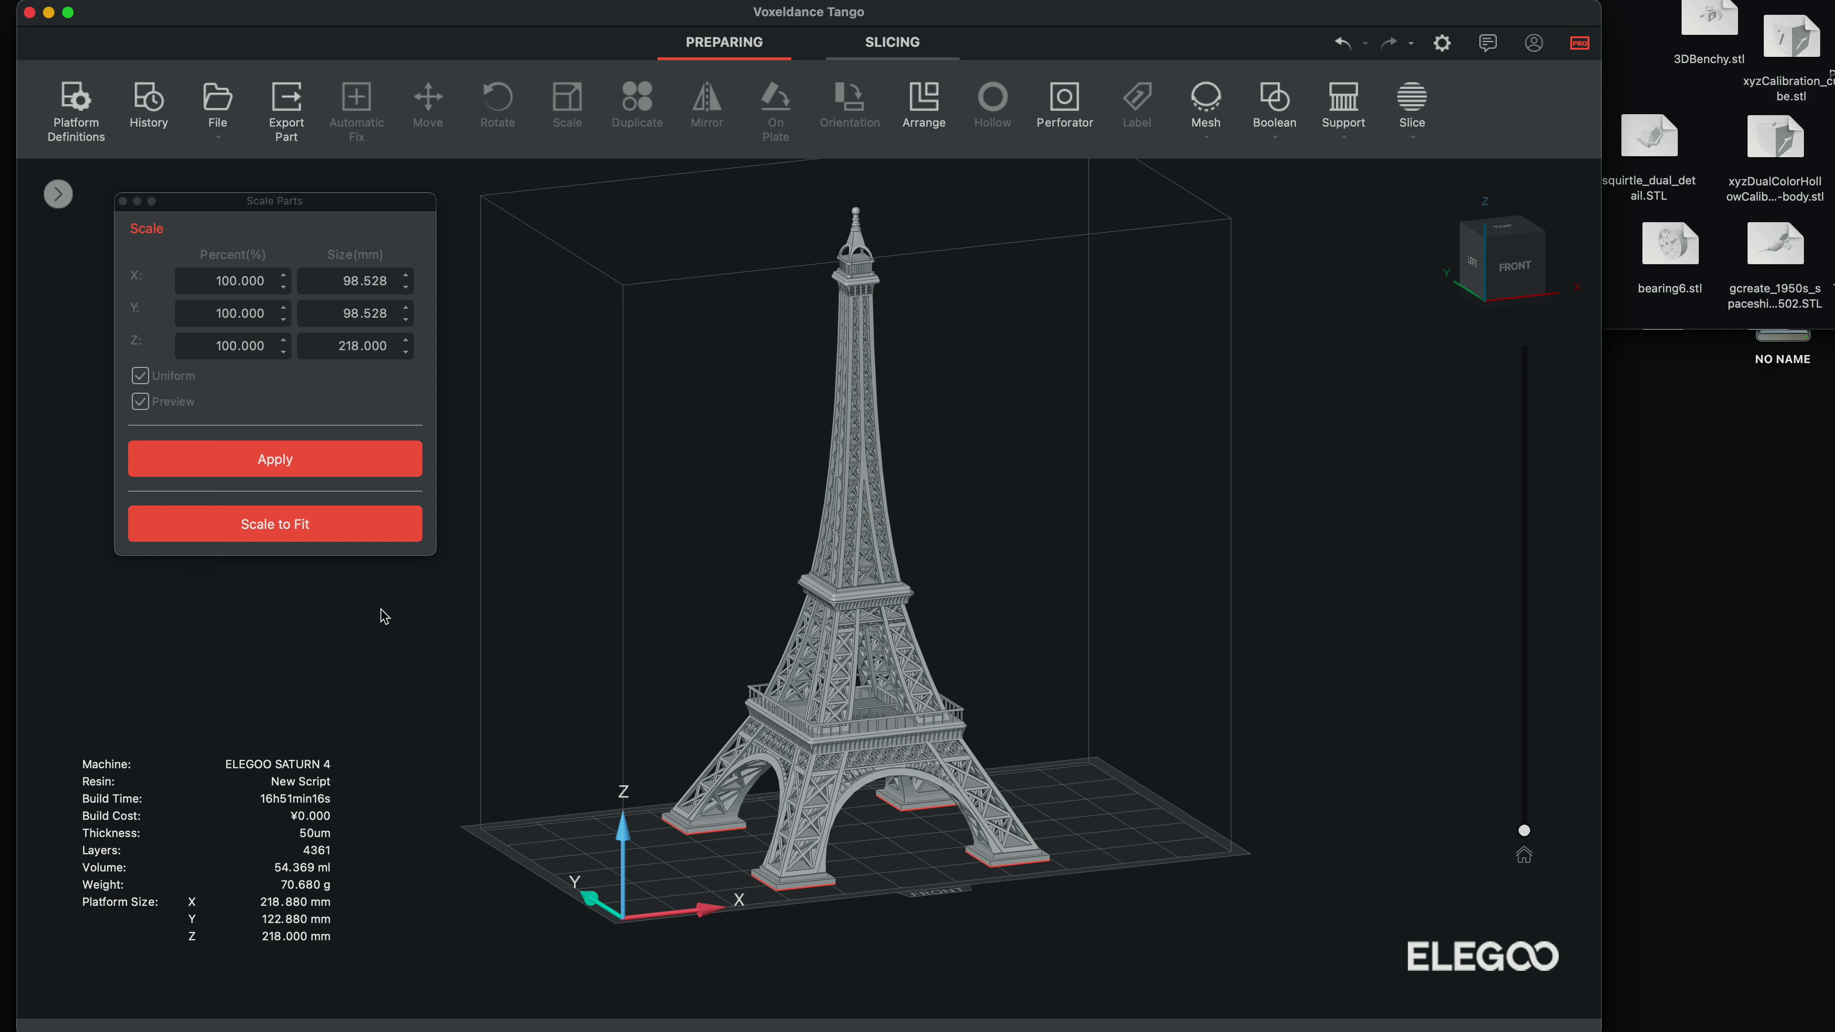
{"action": "left_click", "coordinate": [866, 525]}
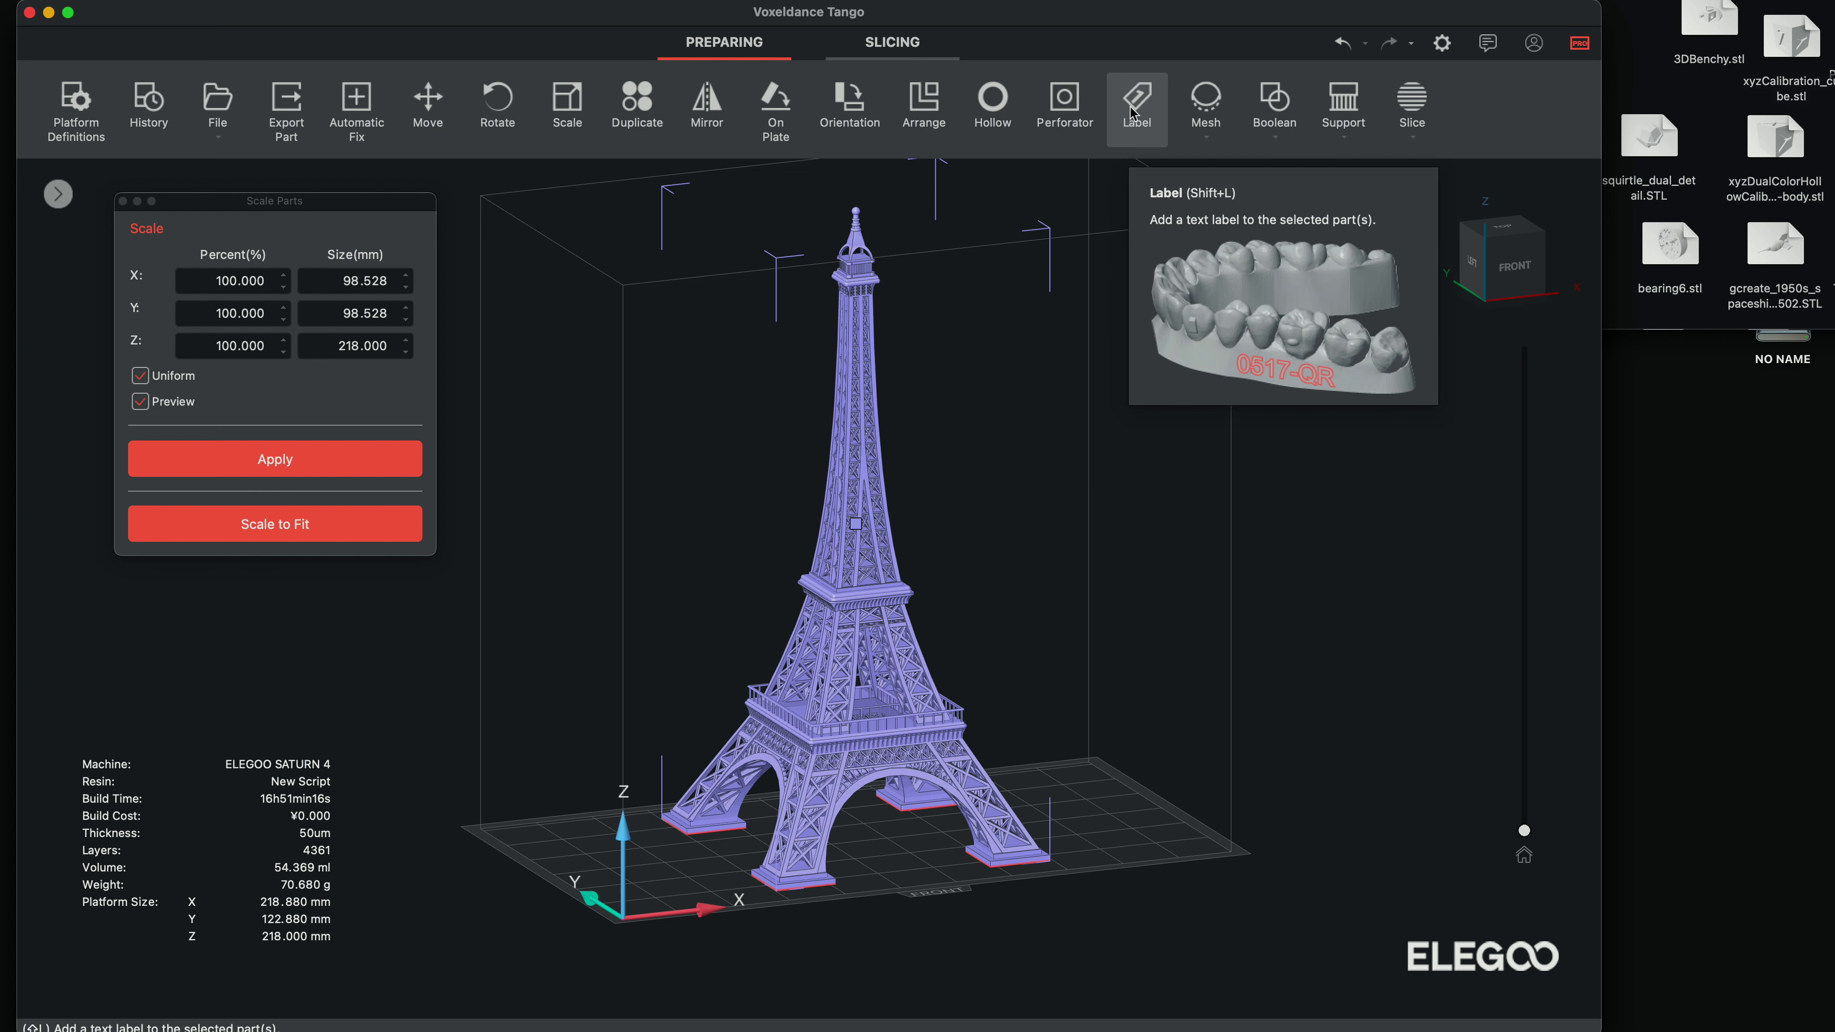
Start generating supports for the selected tower from the Support Module
{"action": "left_click", "coordinate": [1337, 106]}
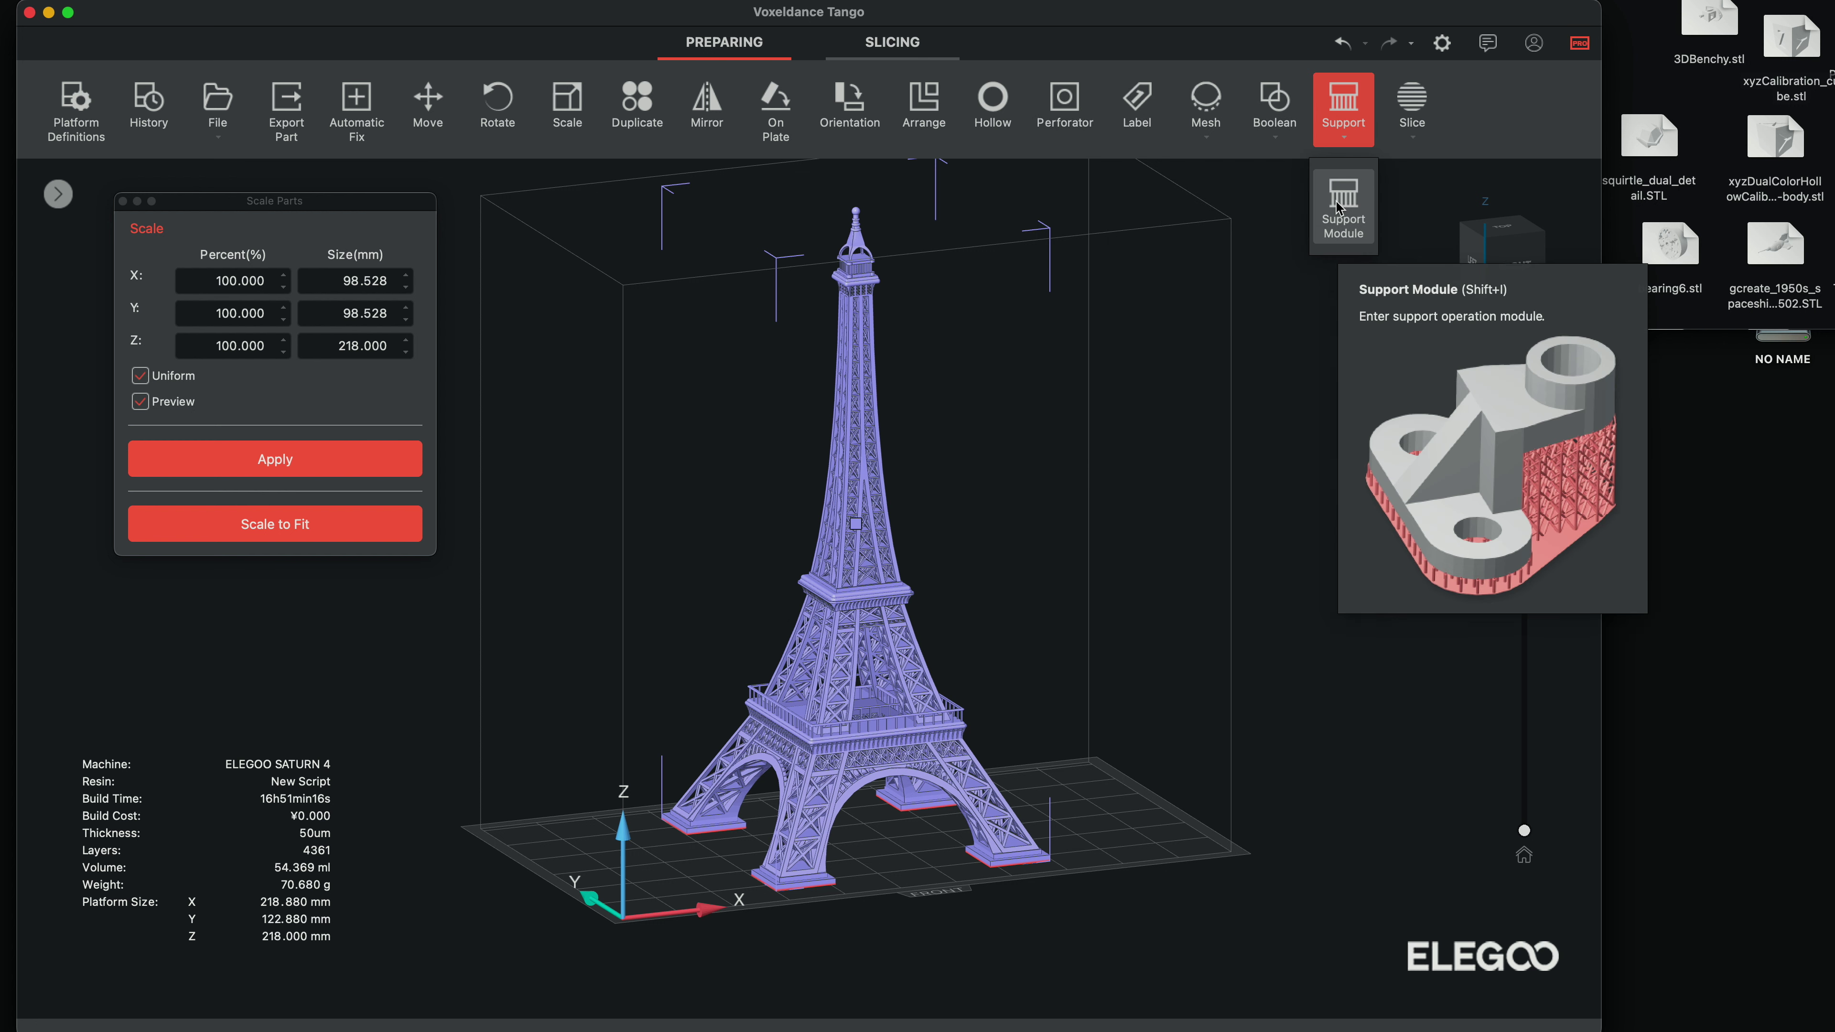
{"action": "left_click", "coordinate": [1340, 210]}
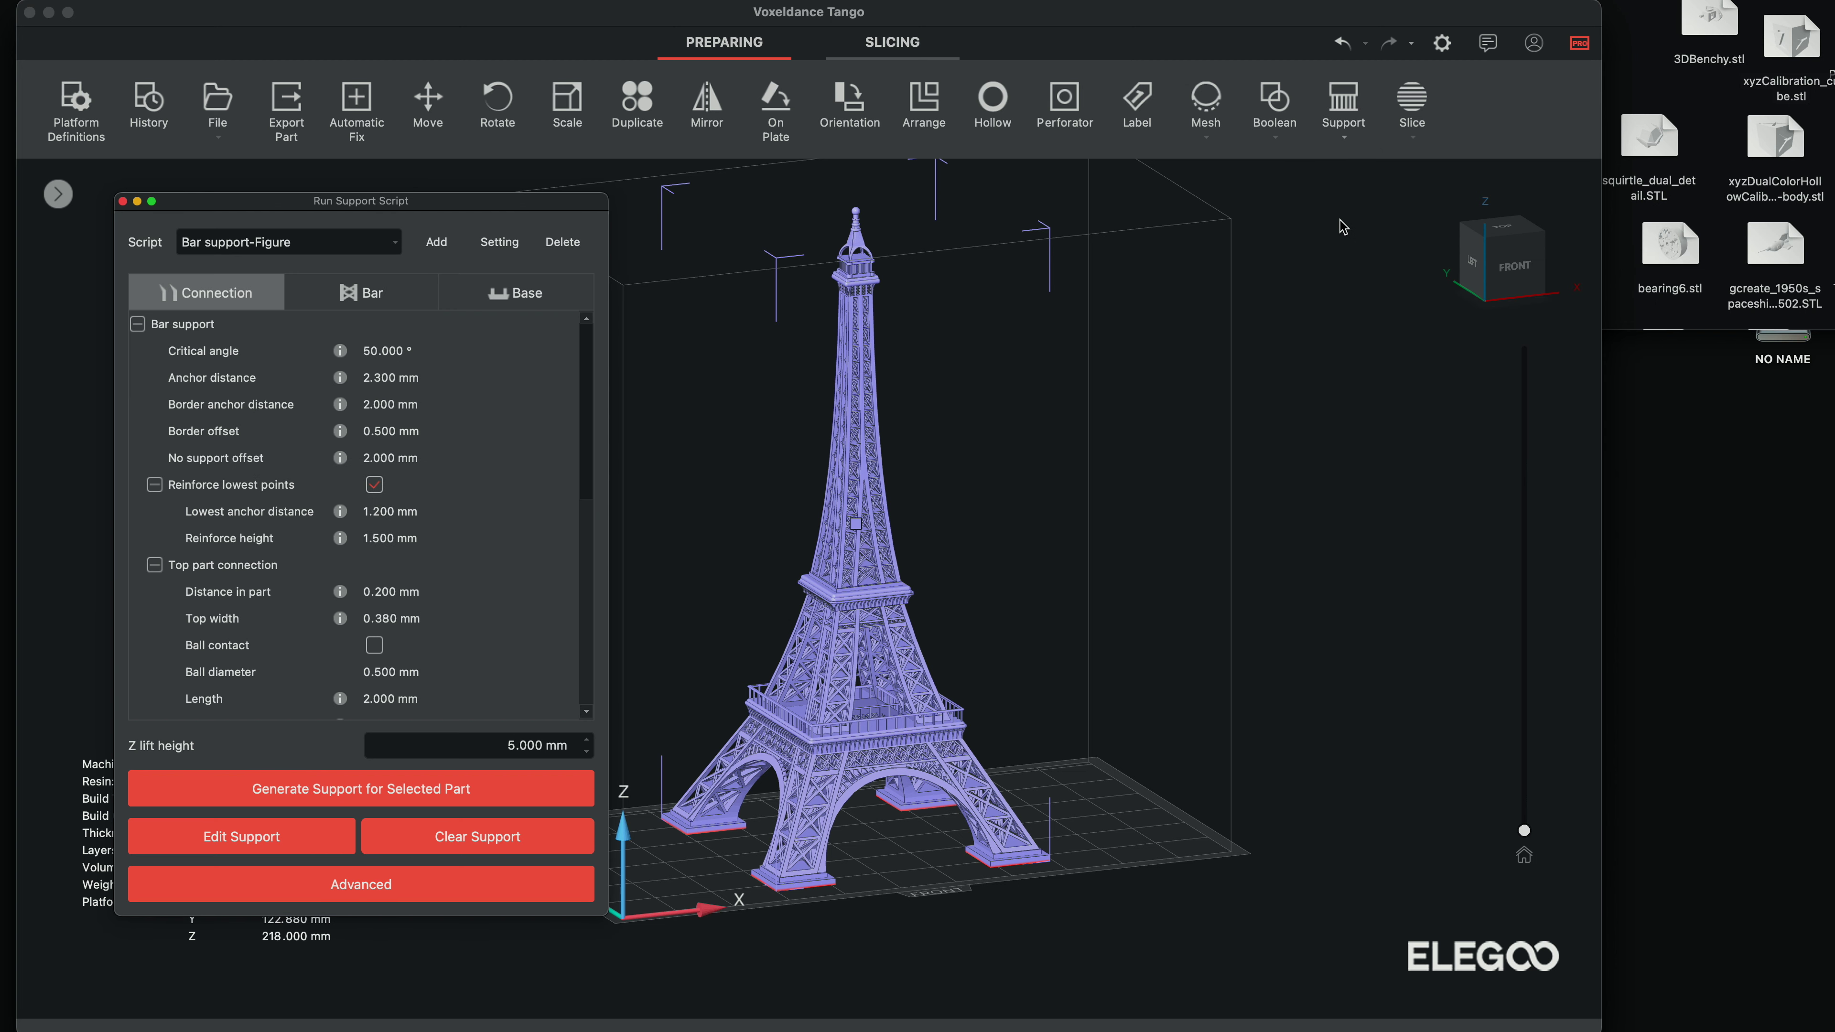
{"action": "scroll", "coordinate": [412, 549], "scroll_direction": "down", "scroll_amount": 5}
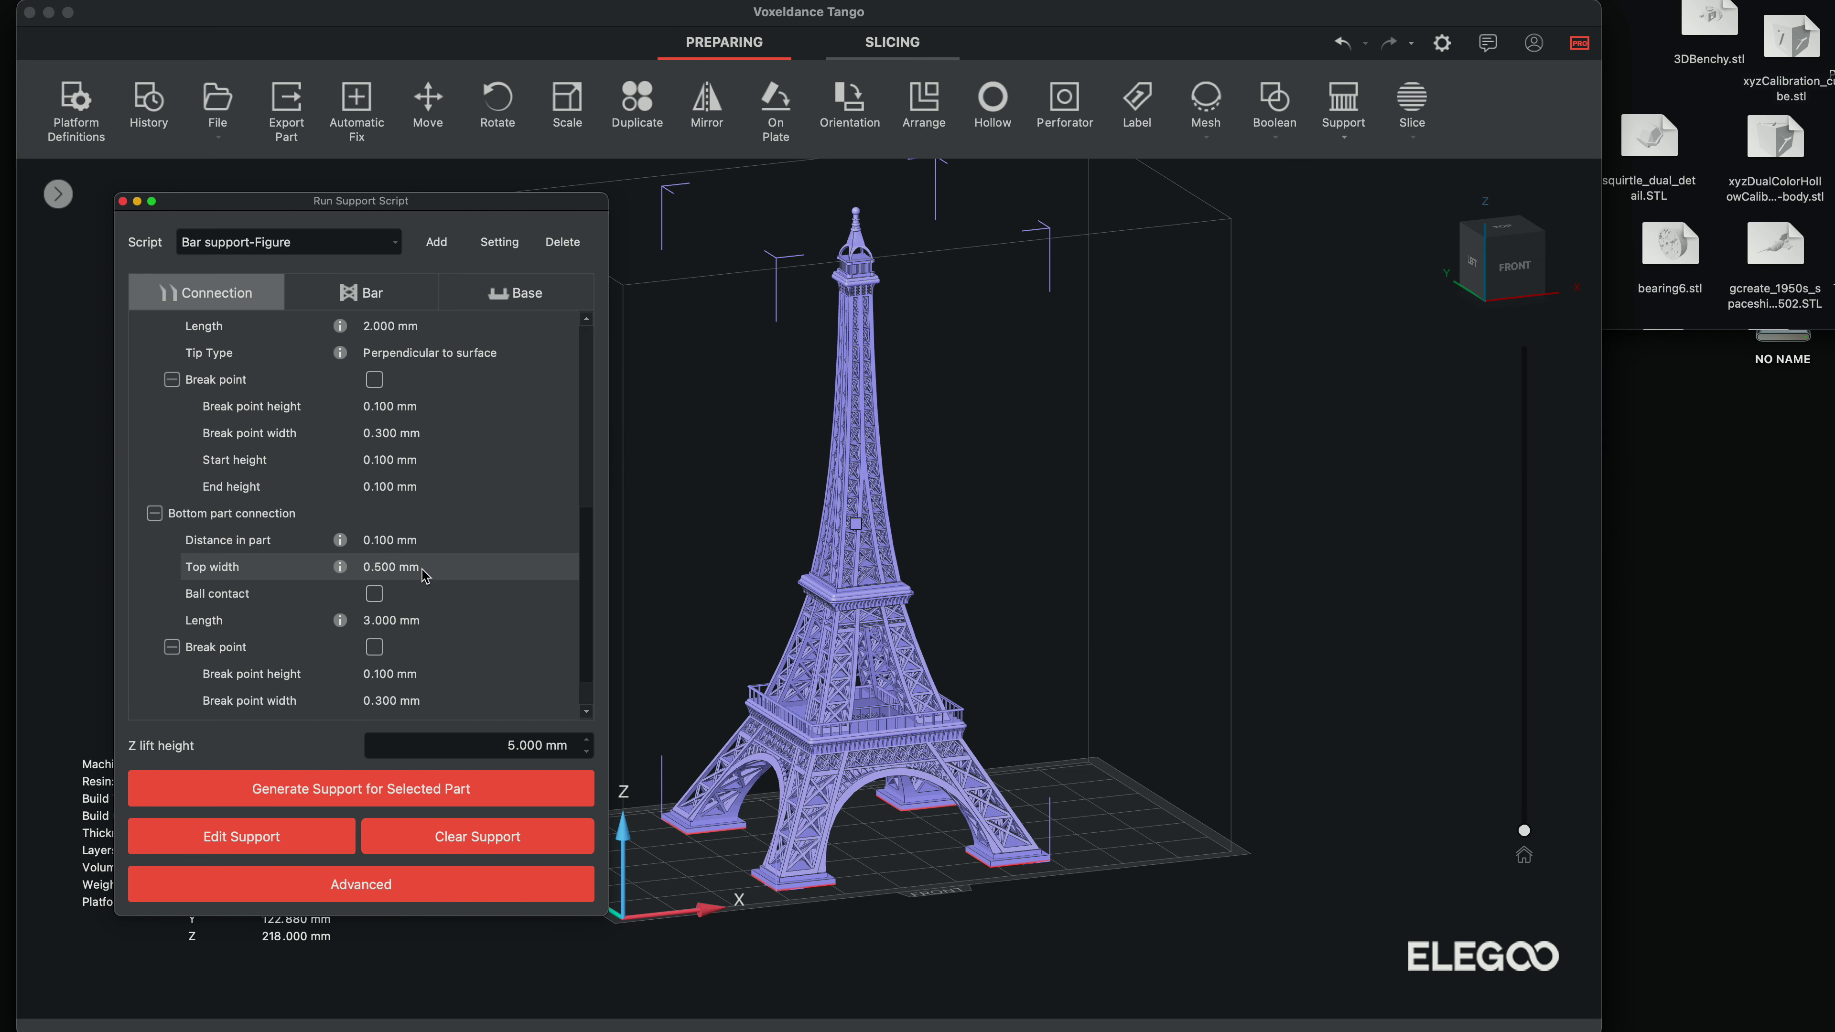
{"action": "scroll", "coordinate": [409, 524], "scroll_direction": "up", "scroll_amount": 5}
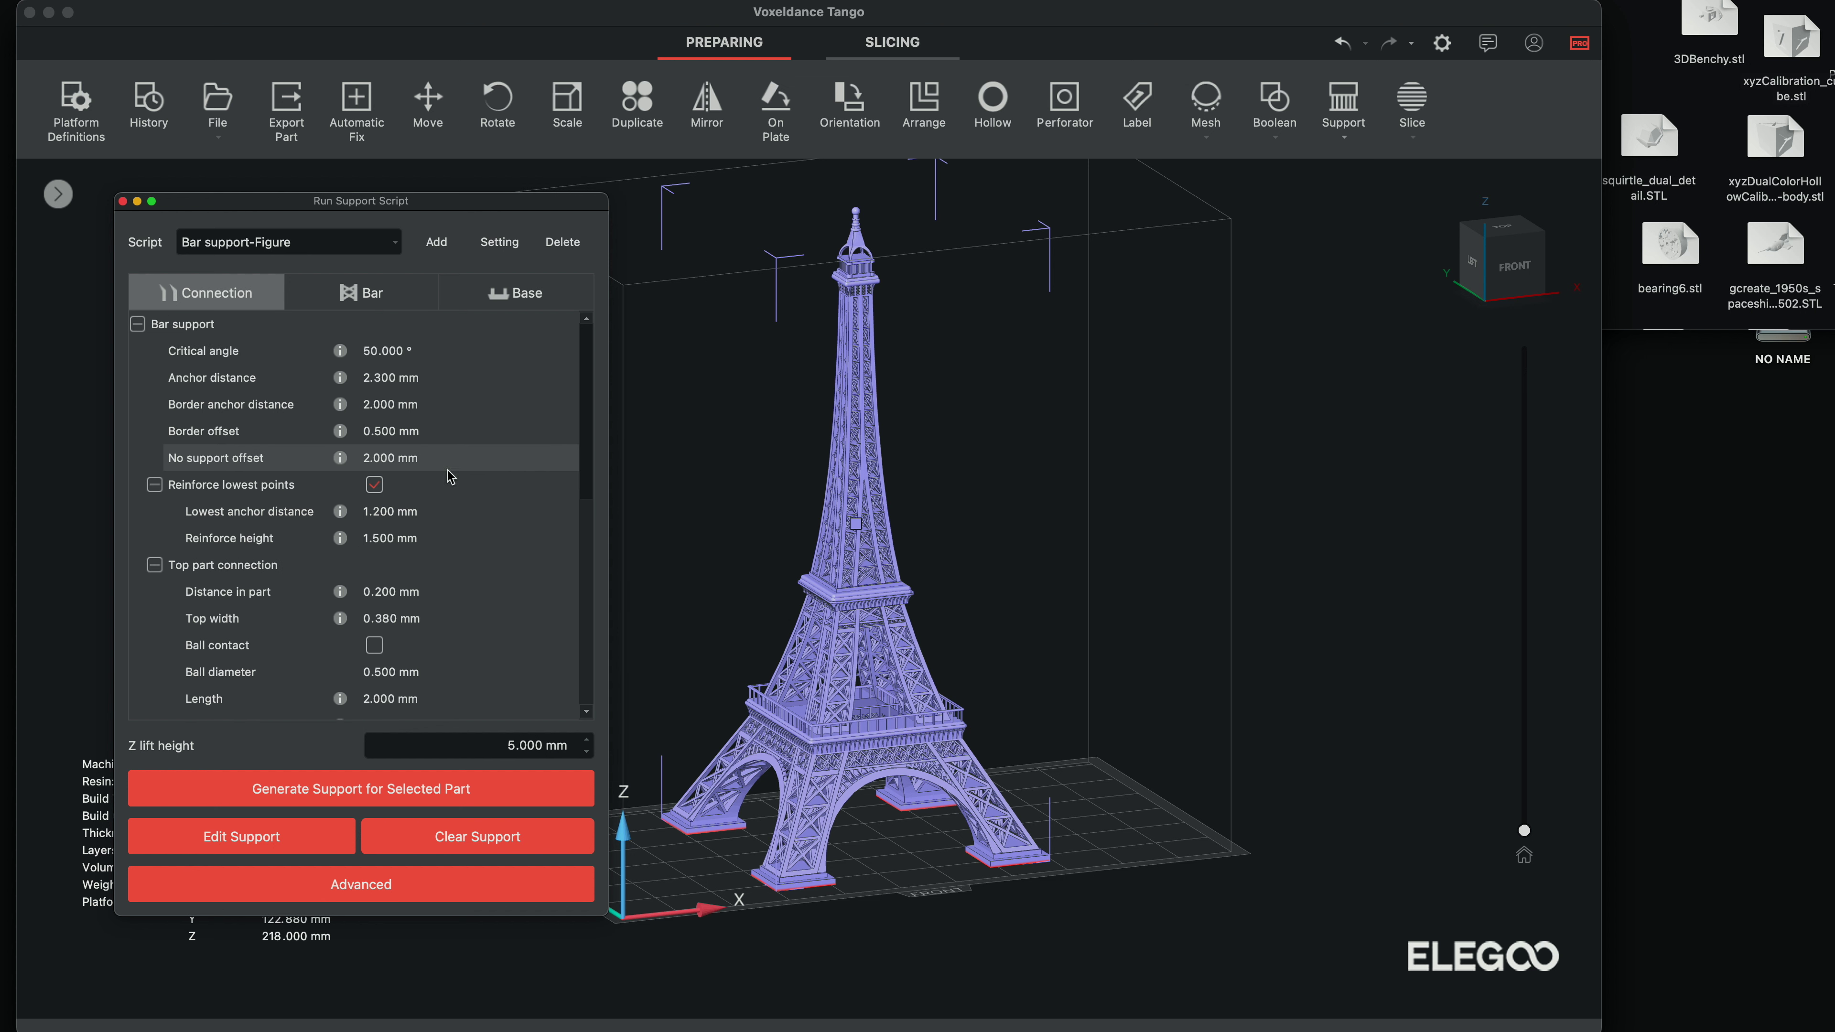
{"action": "left_click", "coordinate": [335, 791]}
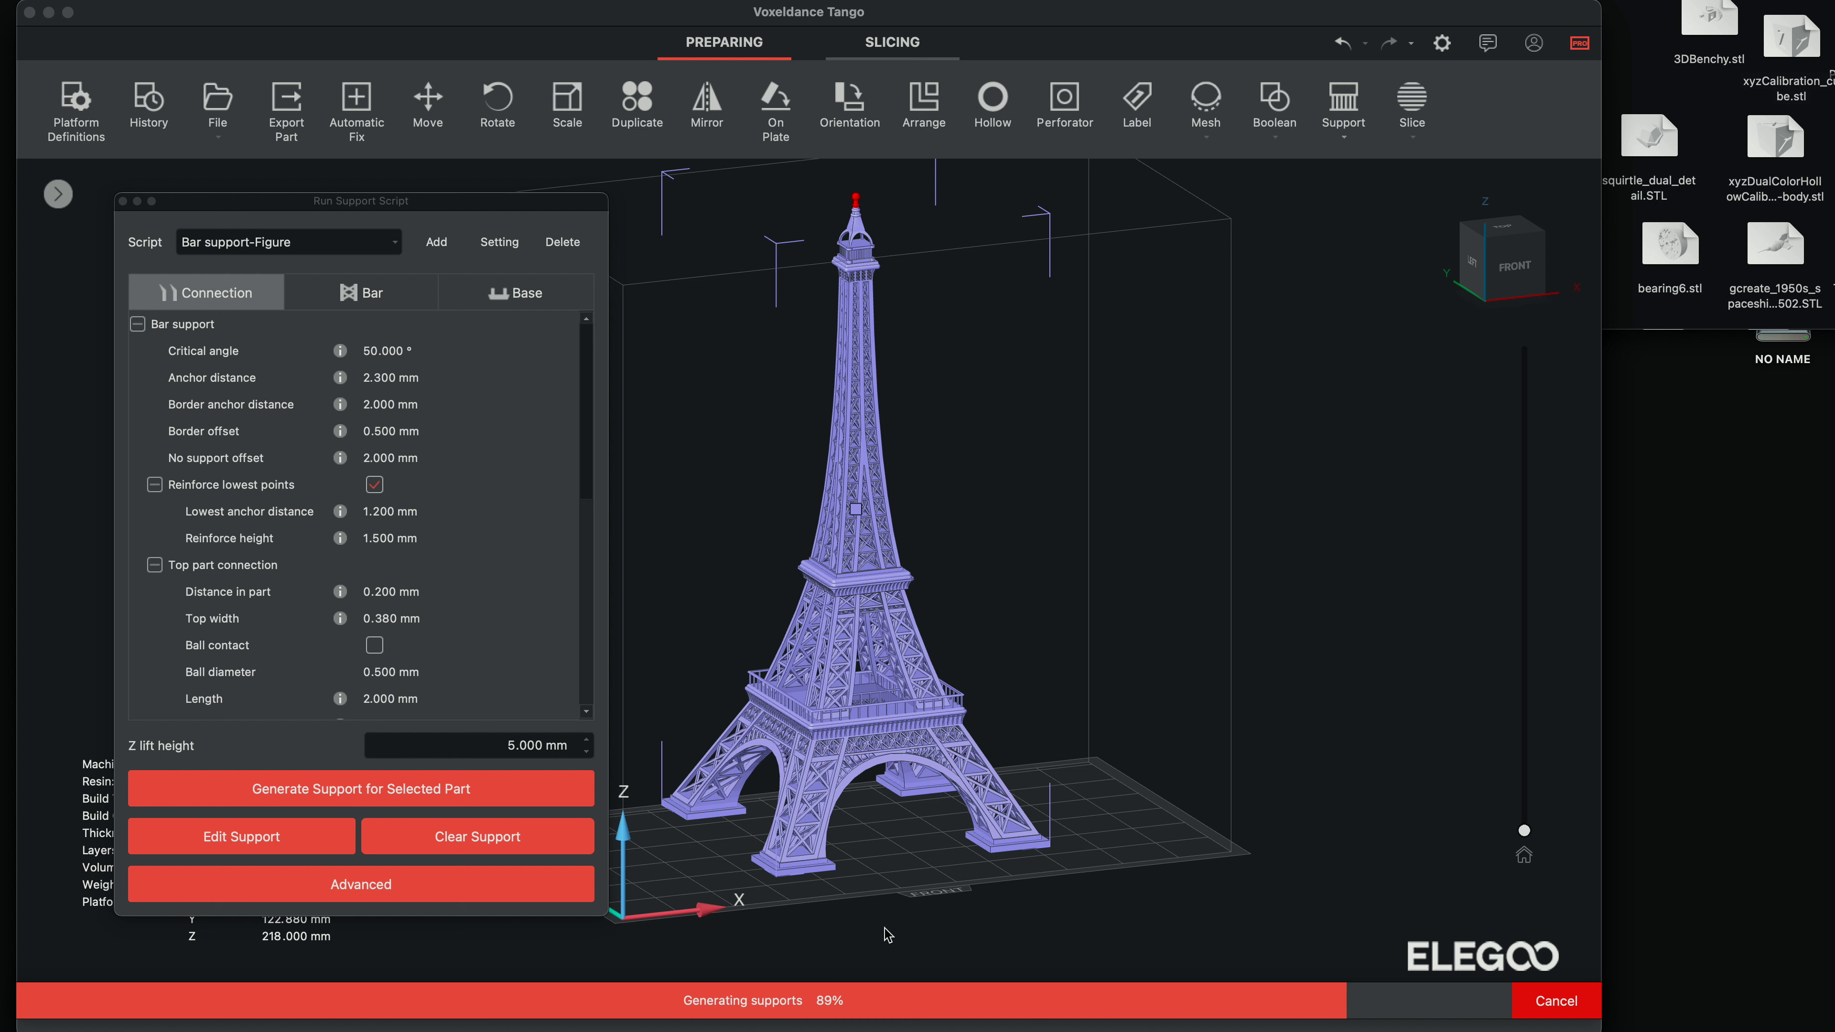
Cancel the running support generation and answer No to the abort prompt
{"action": "left_click", "coordinate": [1558, 1006]}
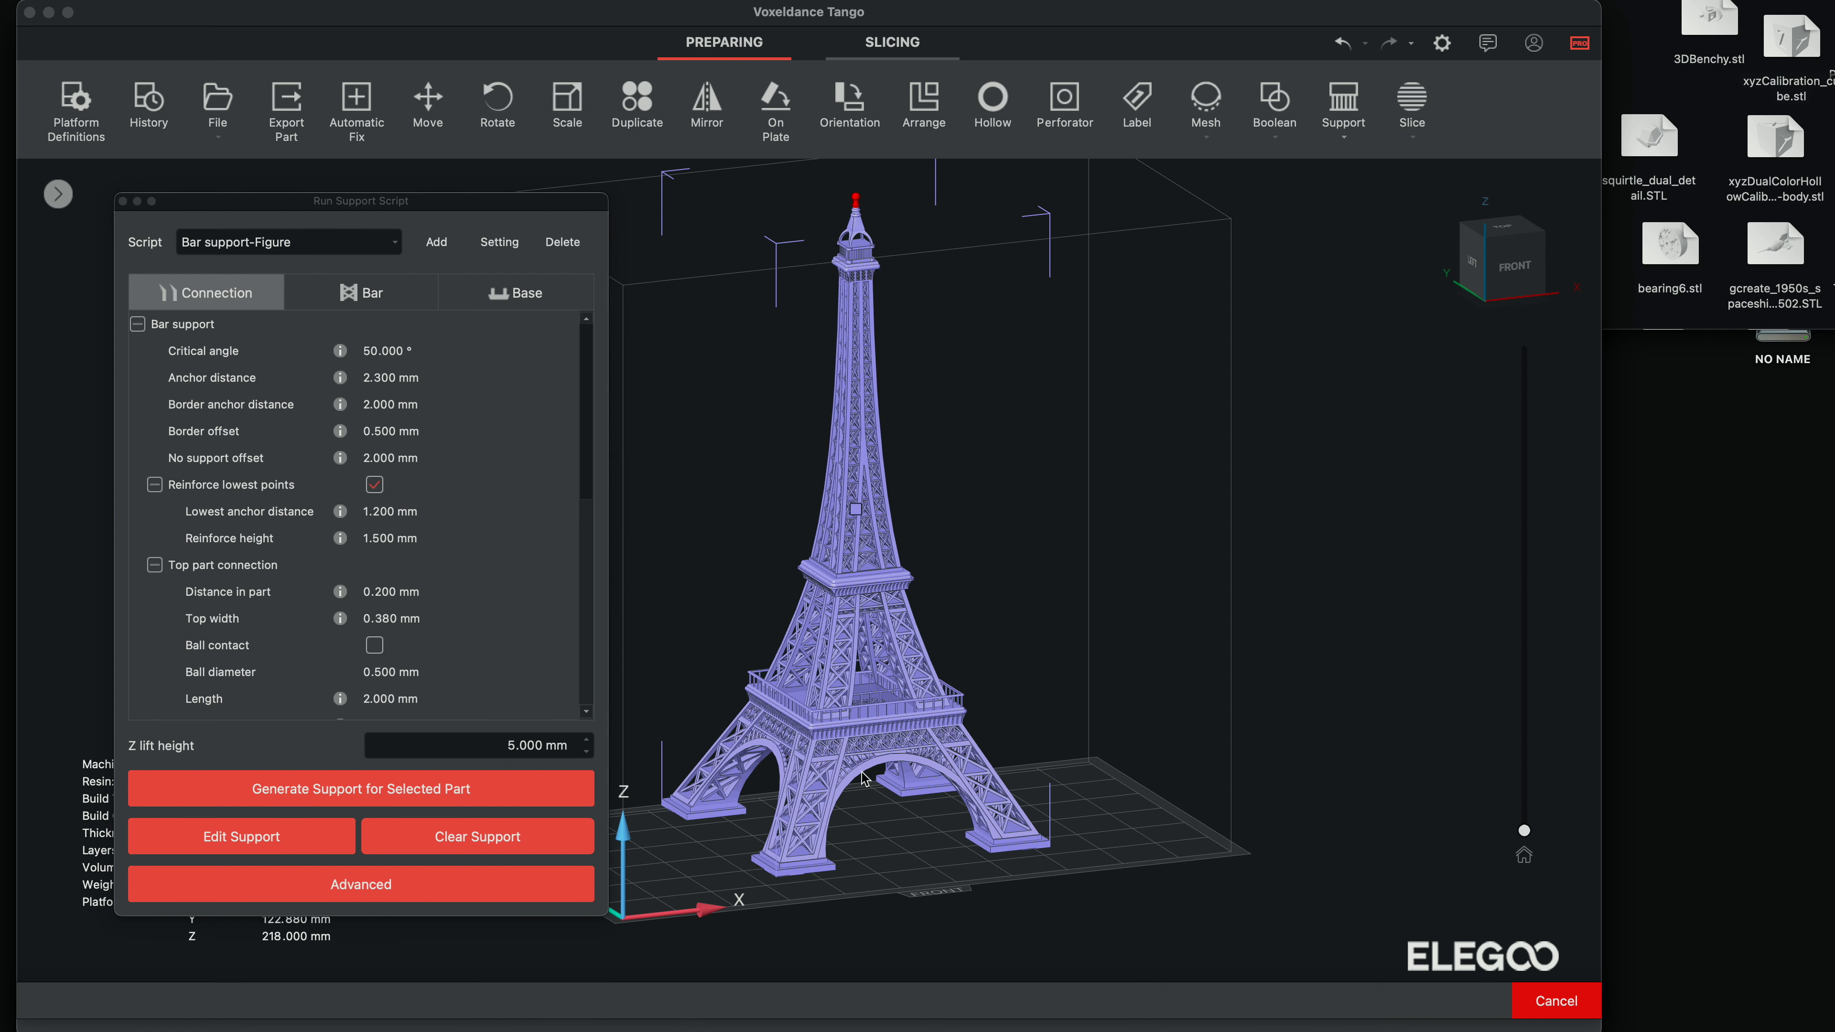
{"action": "left_click", "coordinate": [1559, 1010]}
{"action": "left_click", "coordinate": [925, 526]}
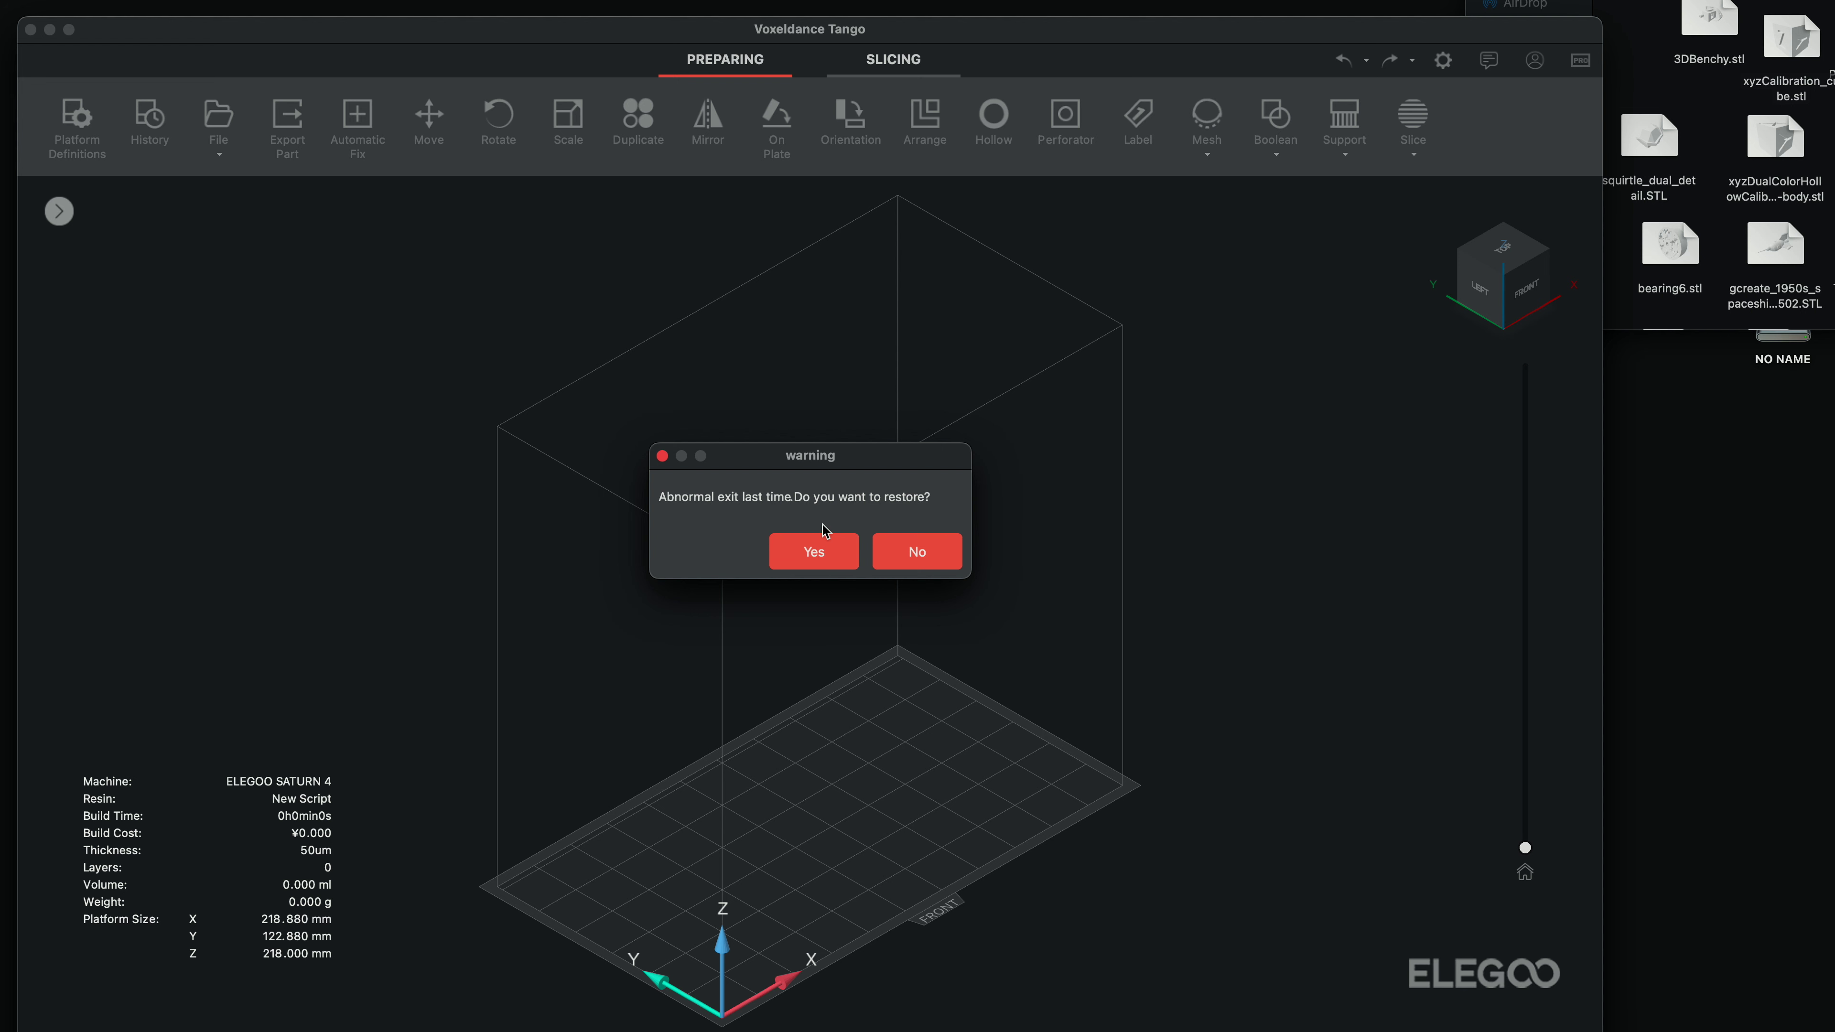
Restore the previous session and Scale to Fit the tower at 98.528 × 98.528 × 218 mm
{"action": "left_click", "coordinate": [824, 551]}
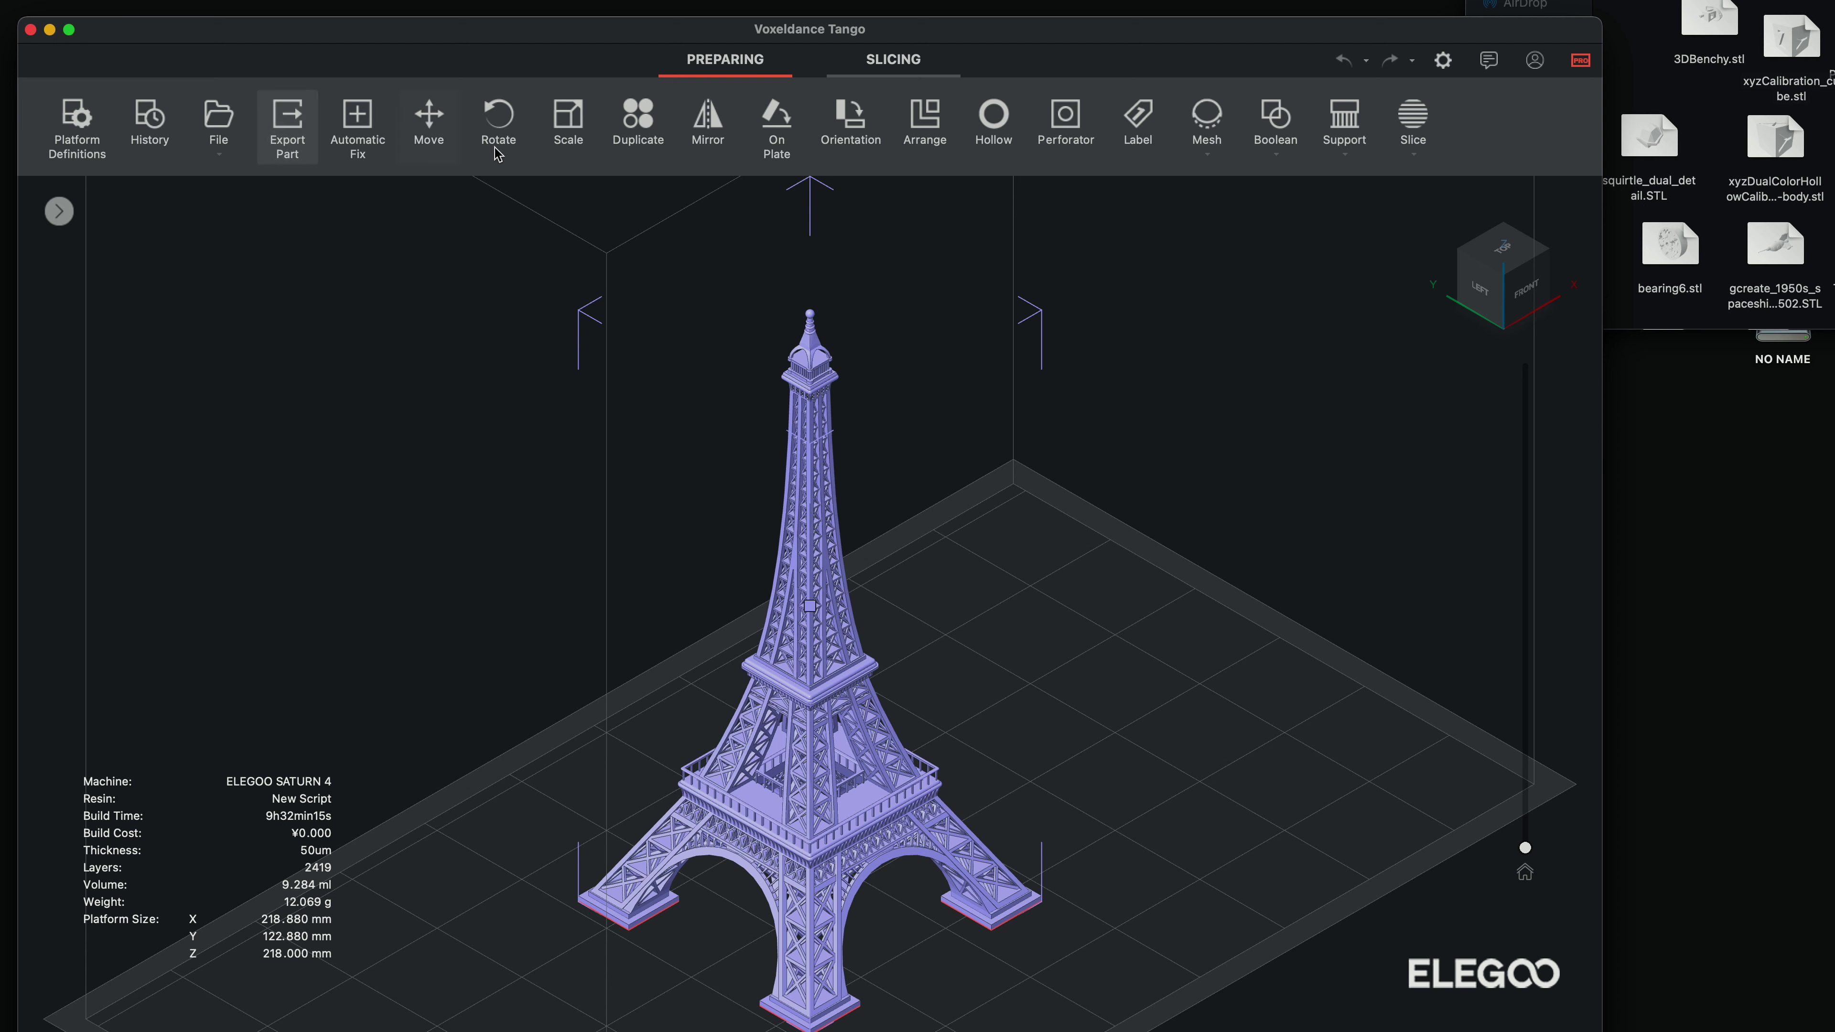
{"action": "left_click", "coordinate": [569, 134]}
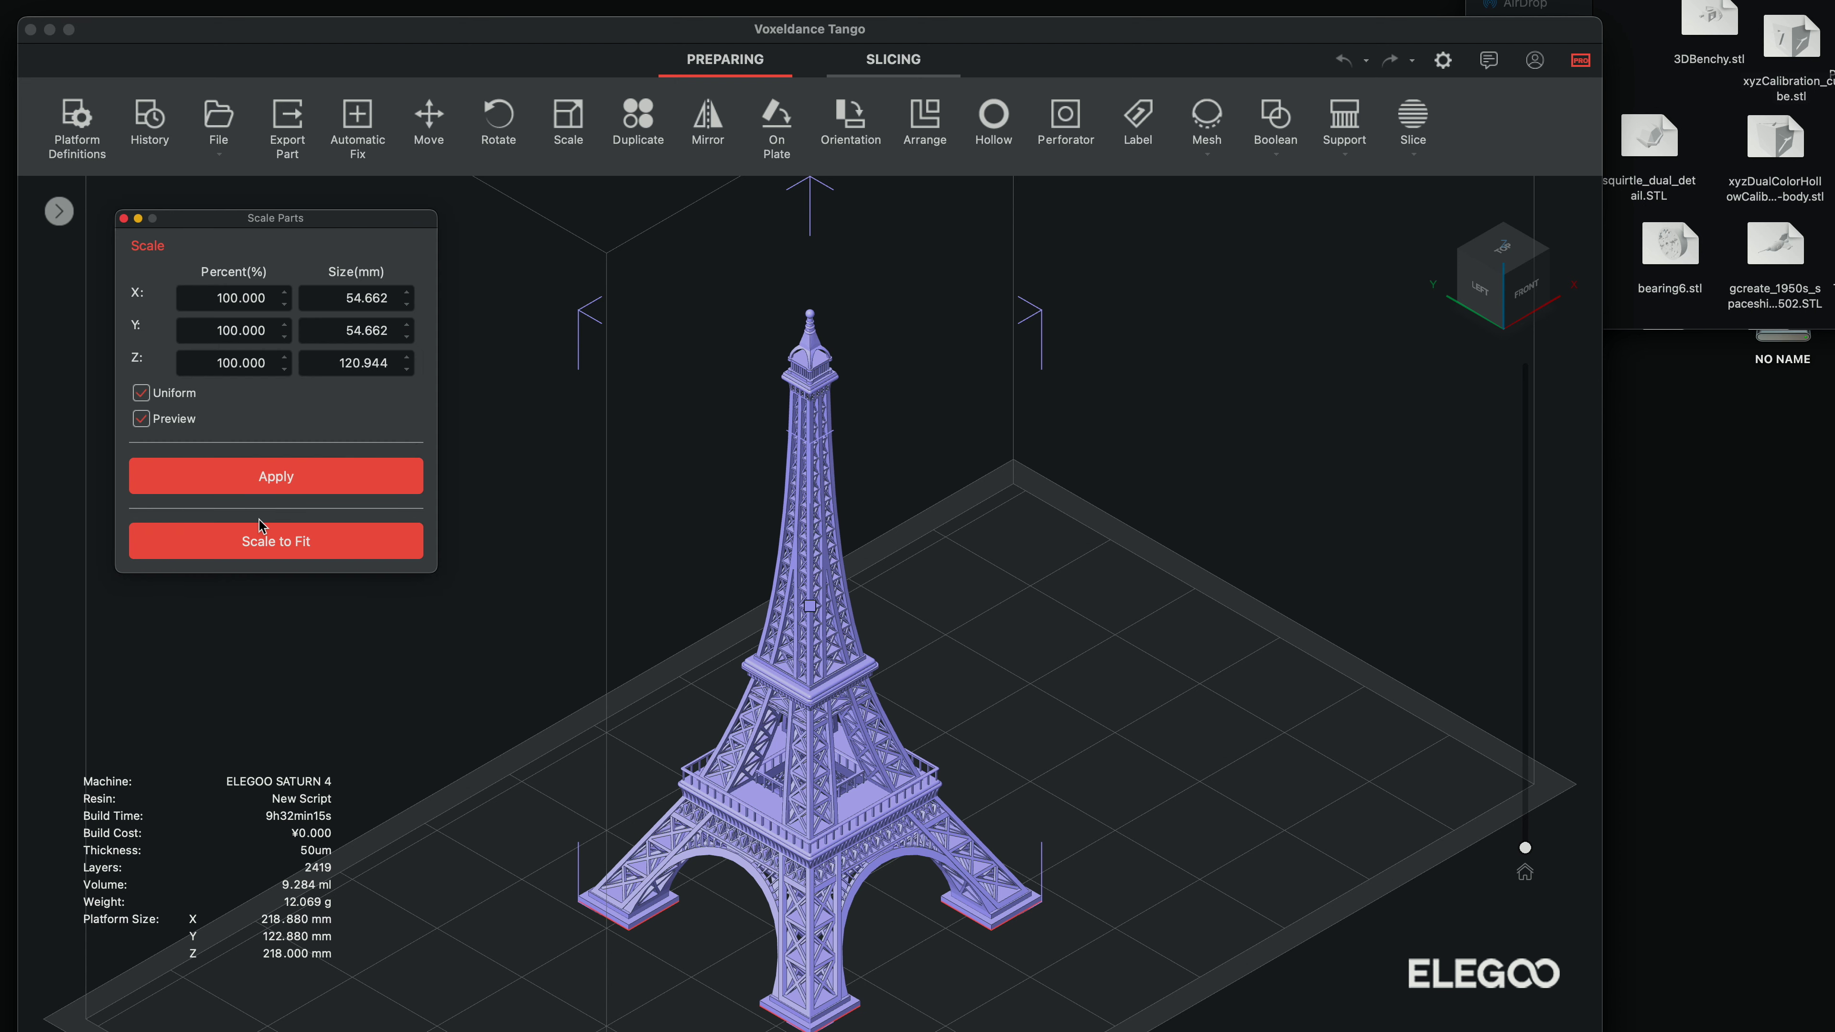
{"action": "left_click", "coordinate": [262, 535]}
{"action": "left_click", "coordinate": [1012, 347]}
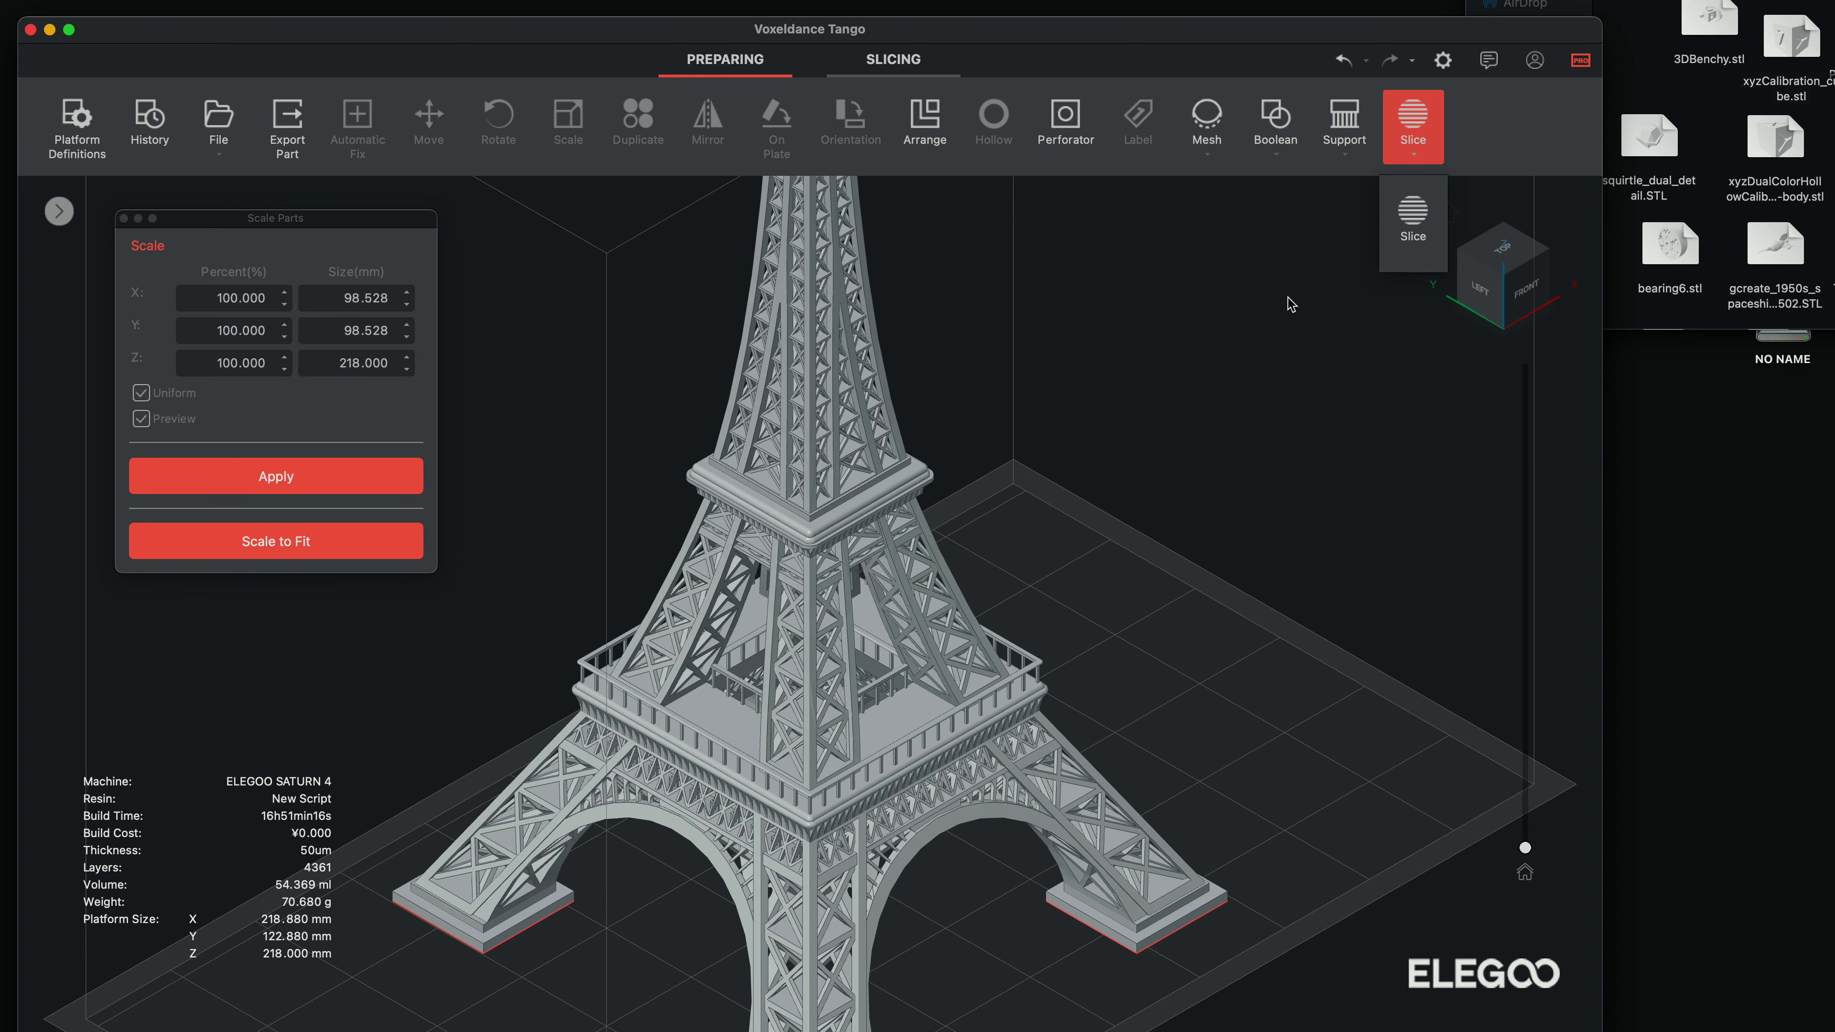
Slice the tower, preview layer 254, and set Exposure Time to 2.2 s
{"action": "left_click", "coordinate": [1412, 217]}
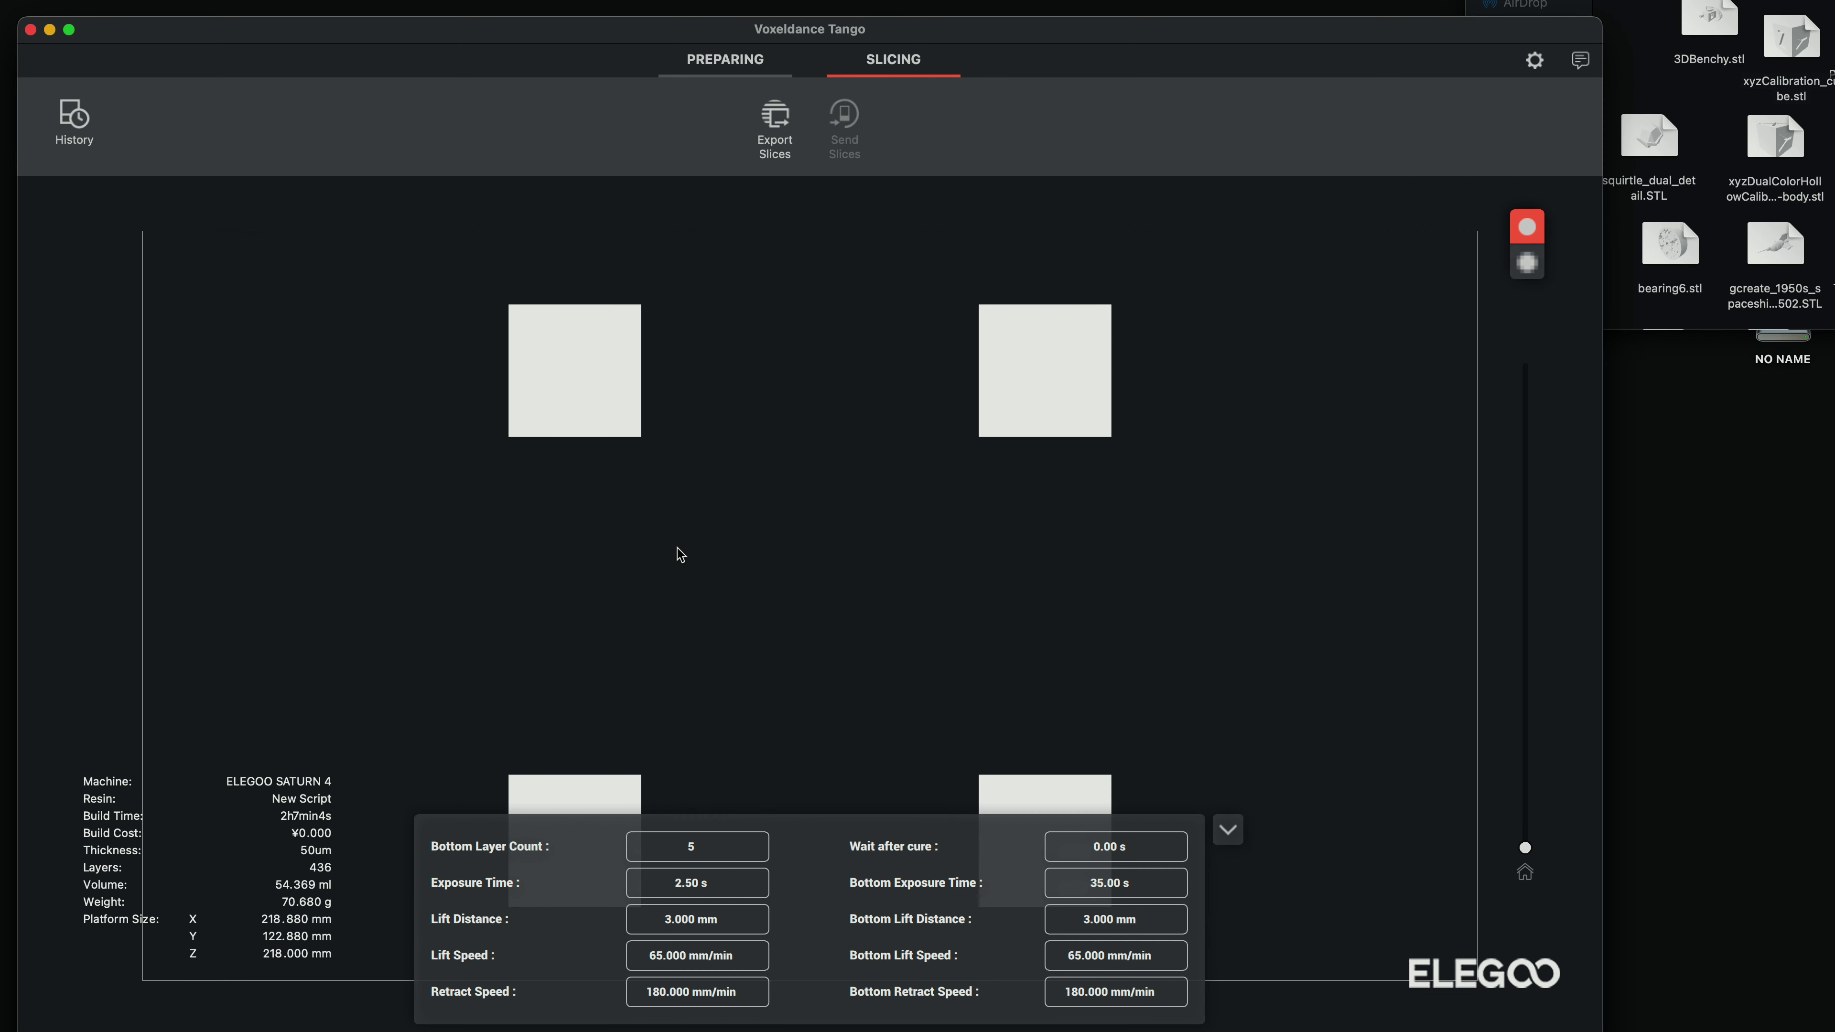
{"action": "mouse_move", "coordinate": [1525, 847]}
{"action": "left_mouse_down"}
{"action": "mouse_move", "coordinate": [1523, 520]}
{"action": "mouse_move", "coordinate": [1525, 847]}
{"action": "left_mouse_up"}
{"action": "left_click", "coordinate": [724, 894]}
{"action": "type", "text": "2.2"}
{"action": "key", "text": "shift+Tab"}
Set Bottom Exposure Time to 25 s and move on to Bottom Layer Count
{"action": "left_click", "coordinate": [1100, 879]}
{"action": "key", "text": "BackSpace"}
{"action": "key", "text": "BackSpace"}
{"action": "type", "text": "25"}
{"action": "left_click", "coordinate": [708, 842]}
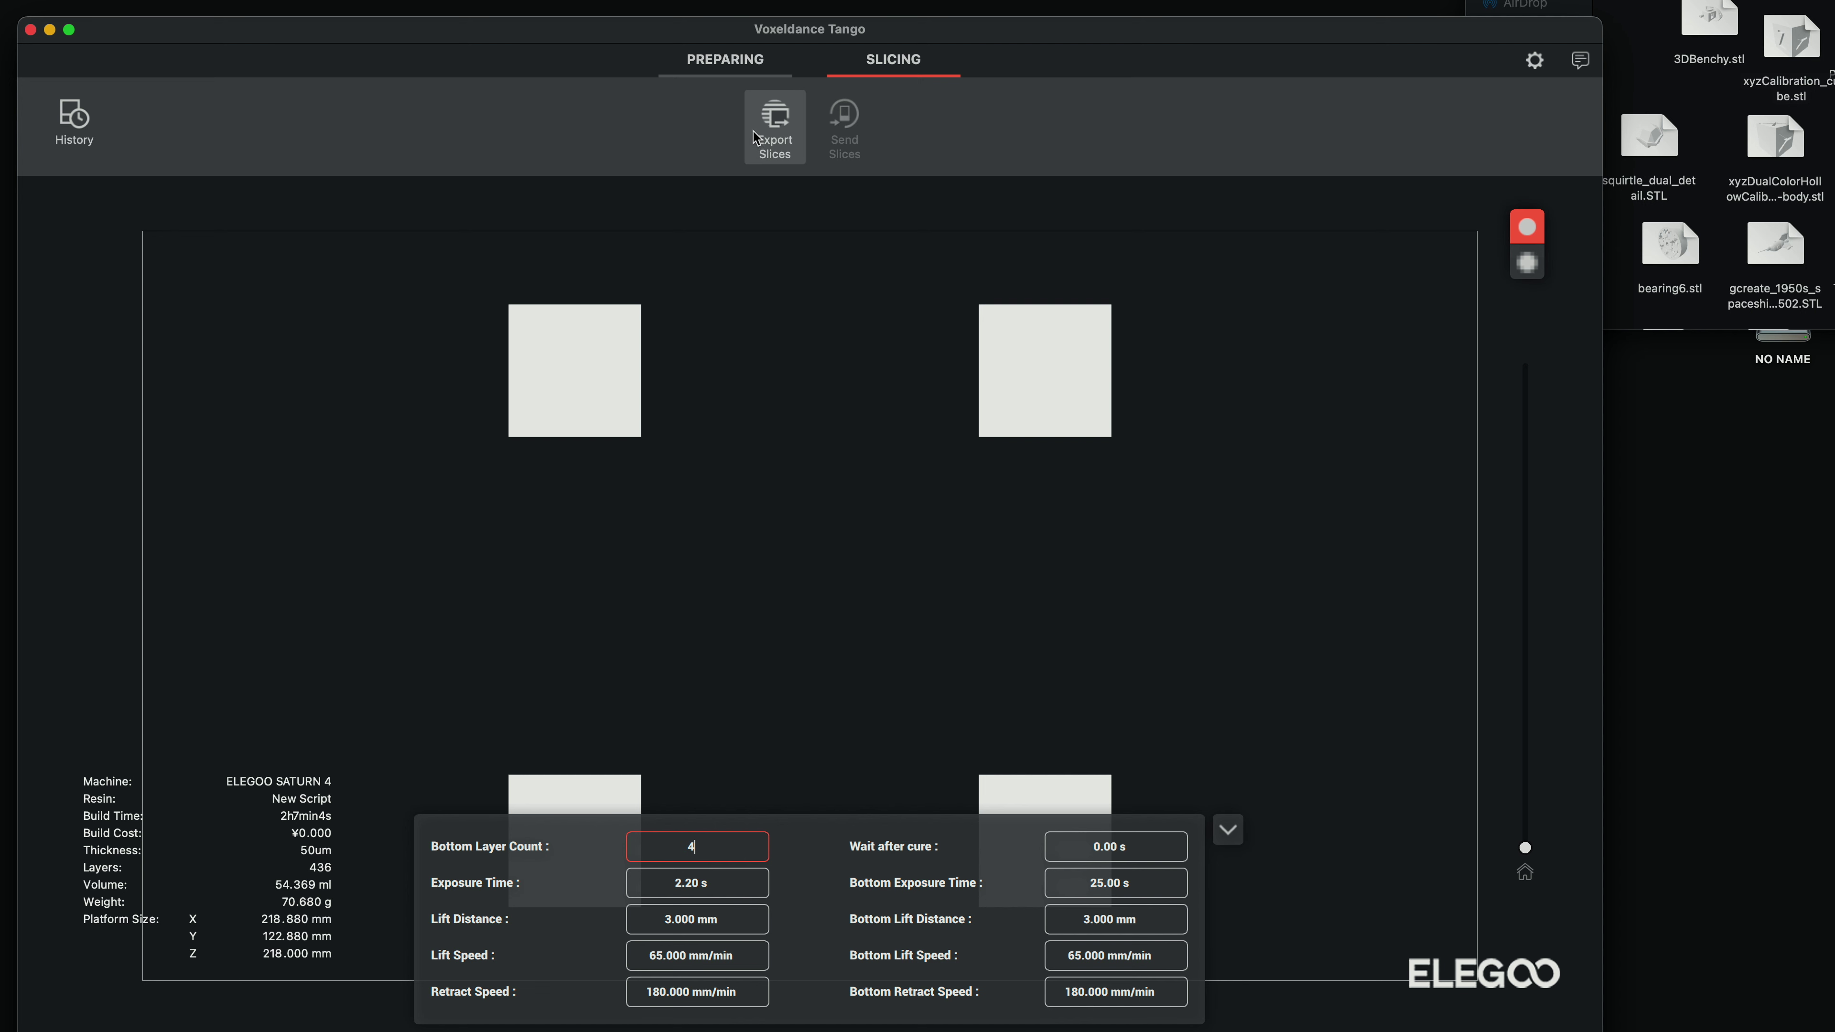
Generate the ELEGOO Slice Files (GOO) export of the sliced tower onto the Desktop
{"action": "left_click", "coordinate": [780, 131]}
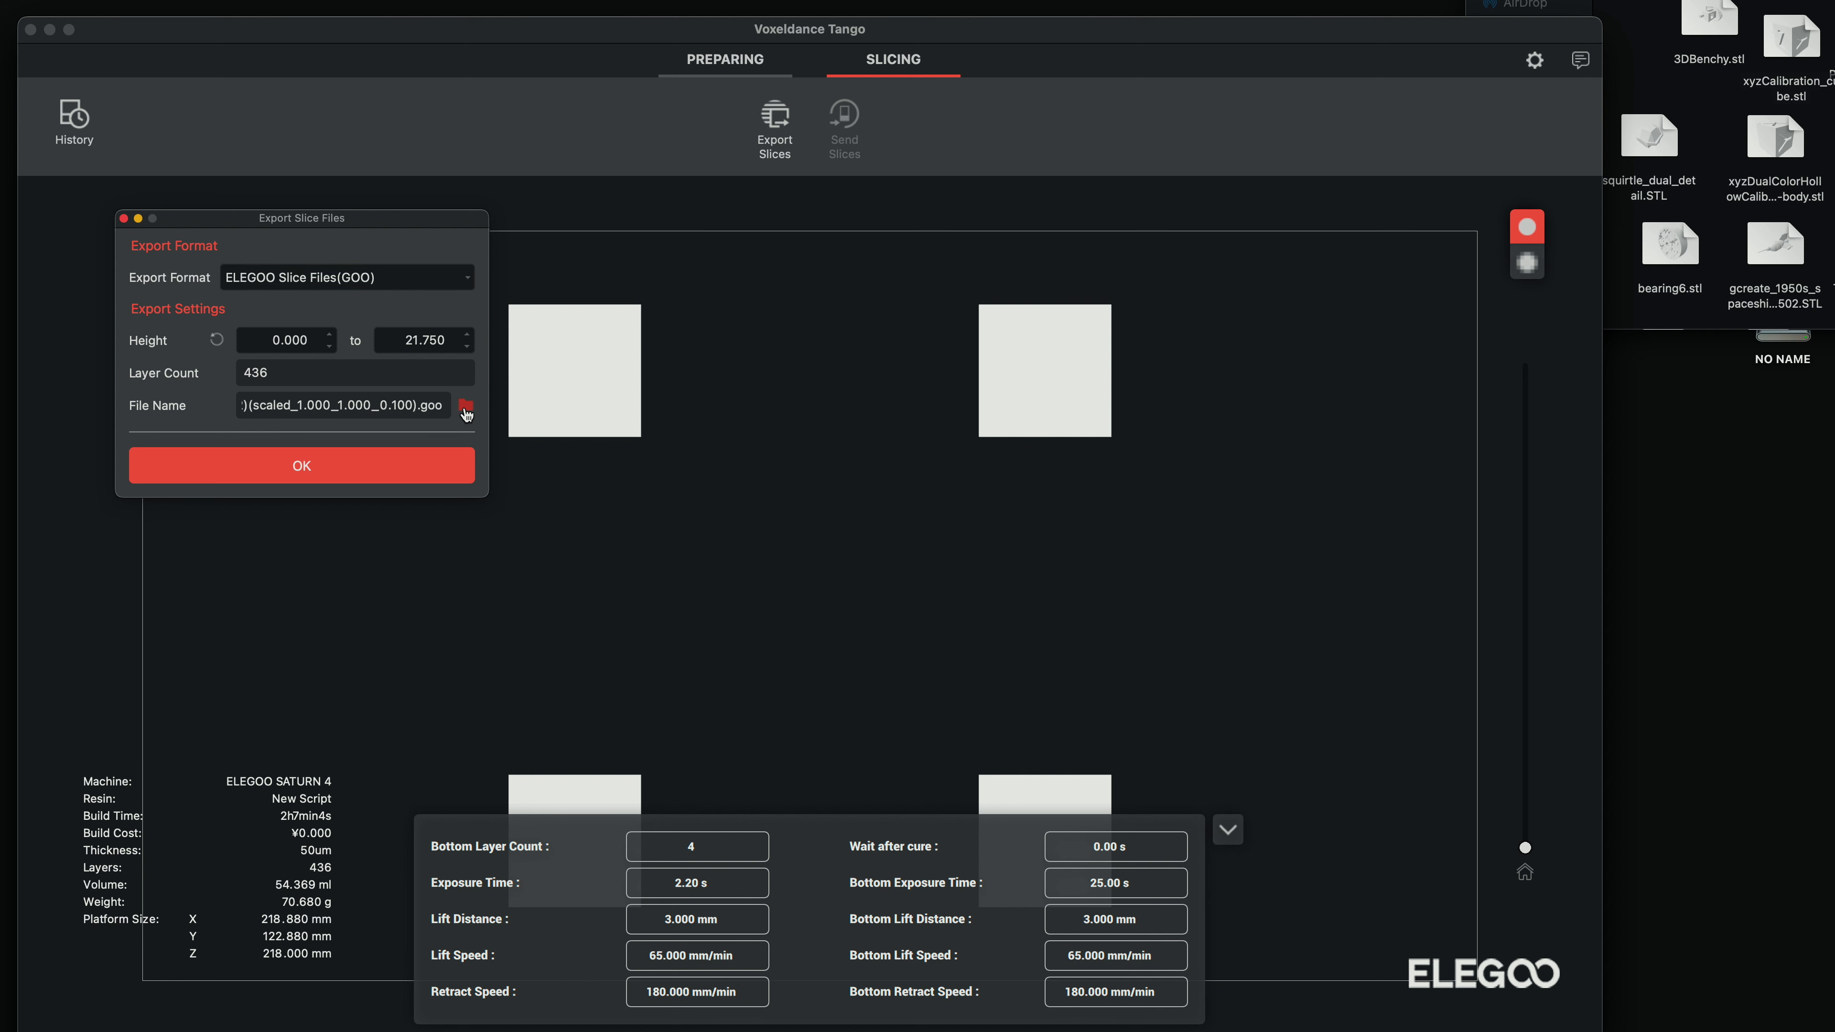
{"action": "left_click", "coordinate": [466, 409]}
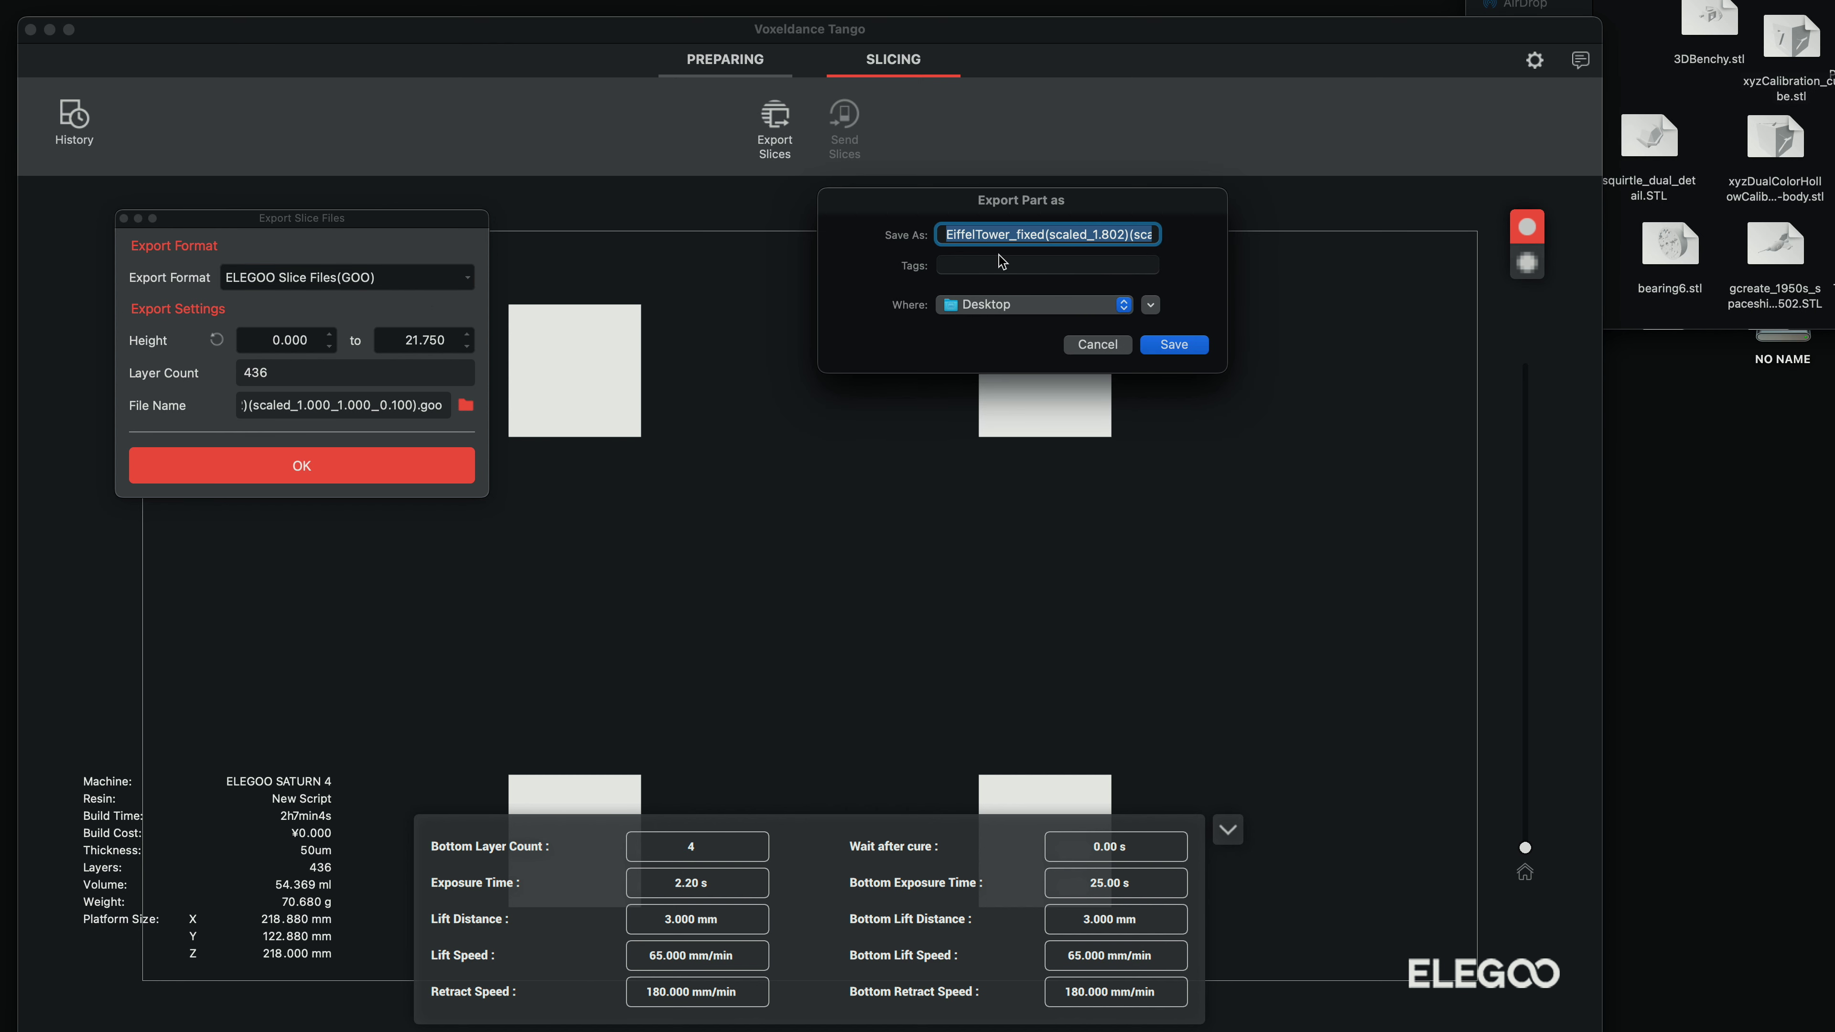
{"action": "key", "text": "Return"}
{"action": "left_click", "coordinate": [312, 482]}
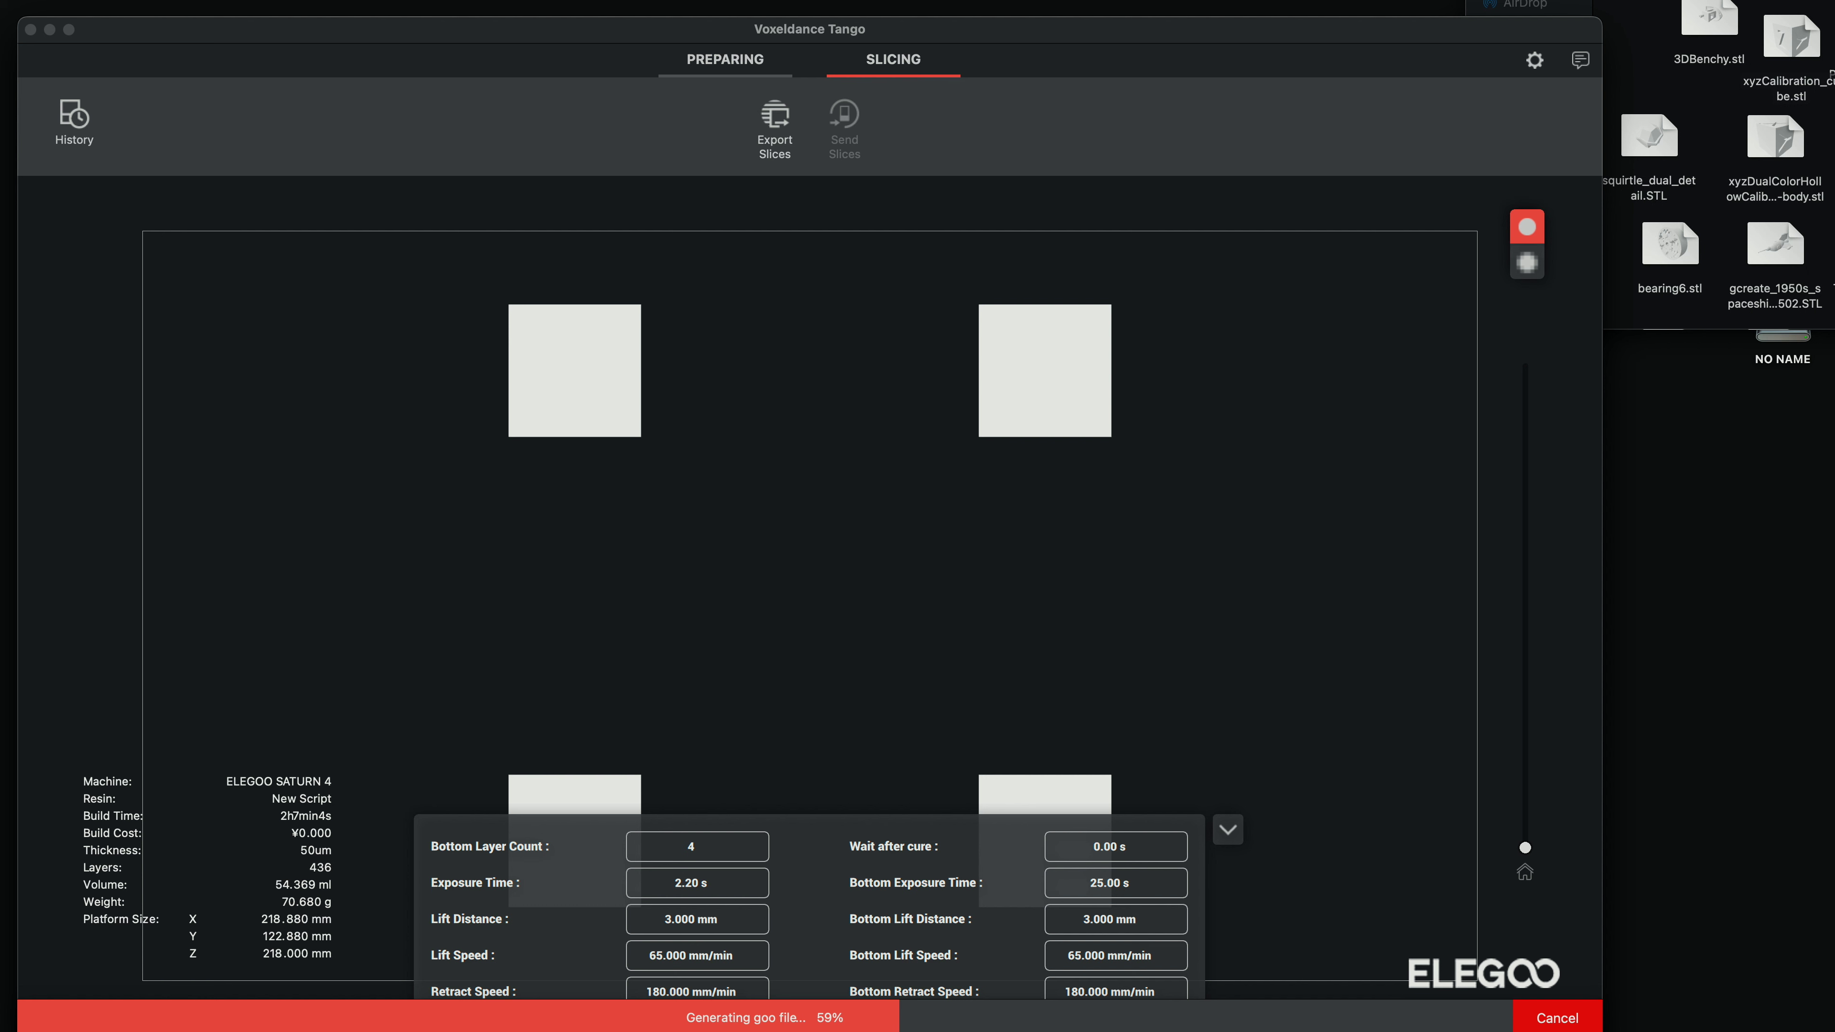
{"action": "left_click", "coordinate": [1763, 487]}
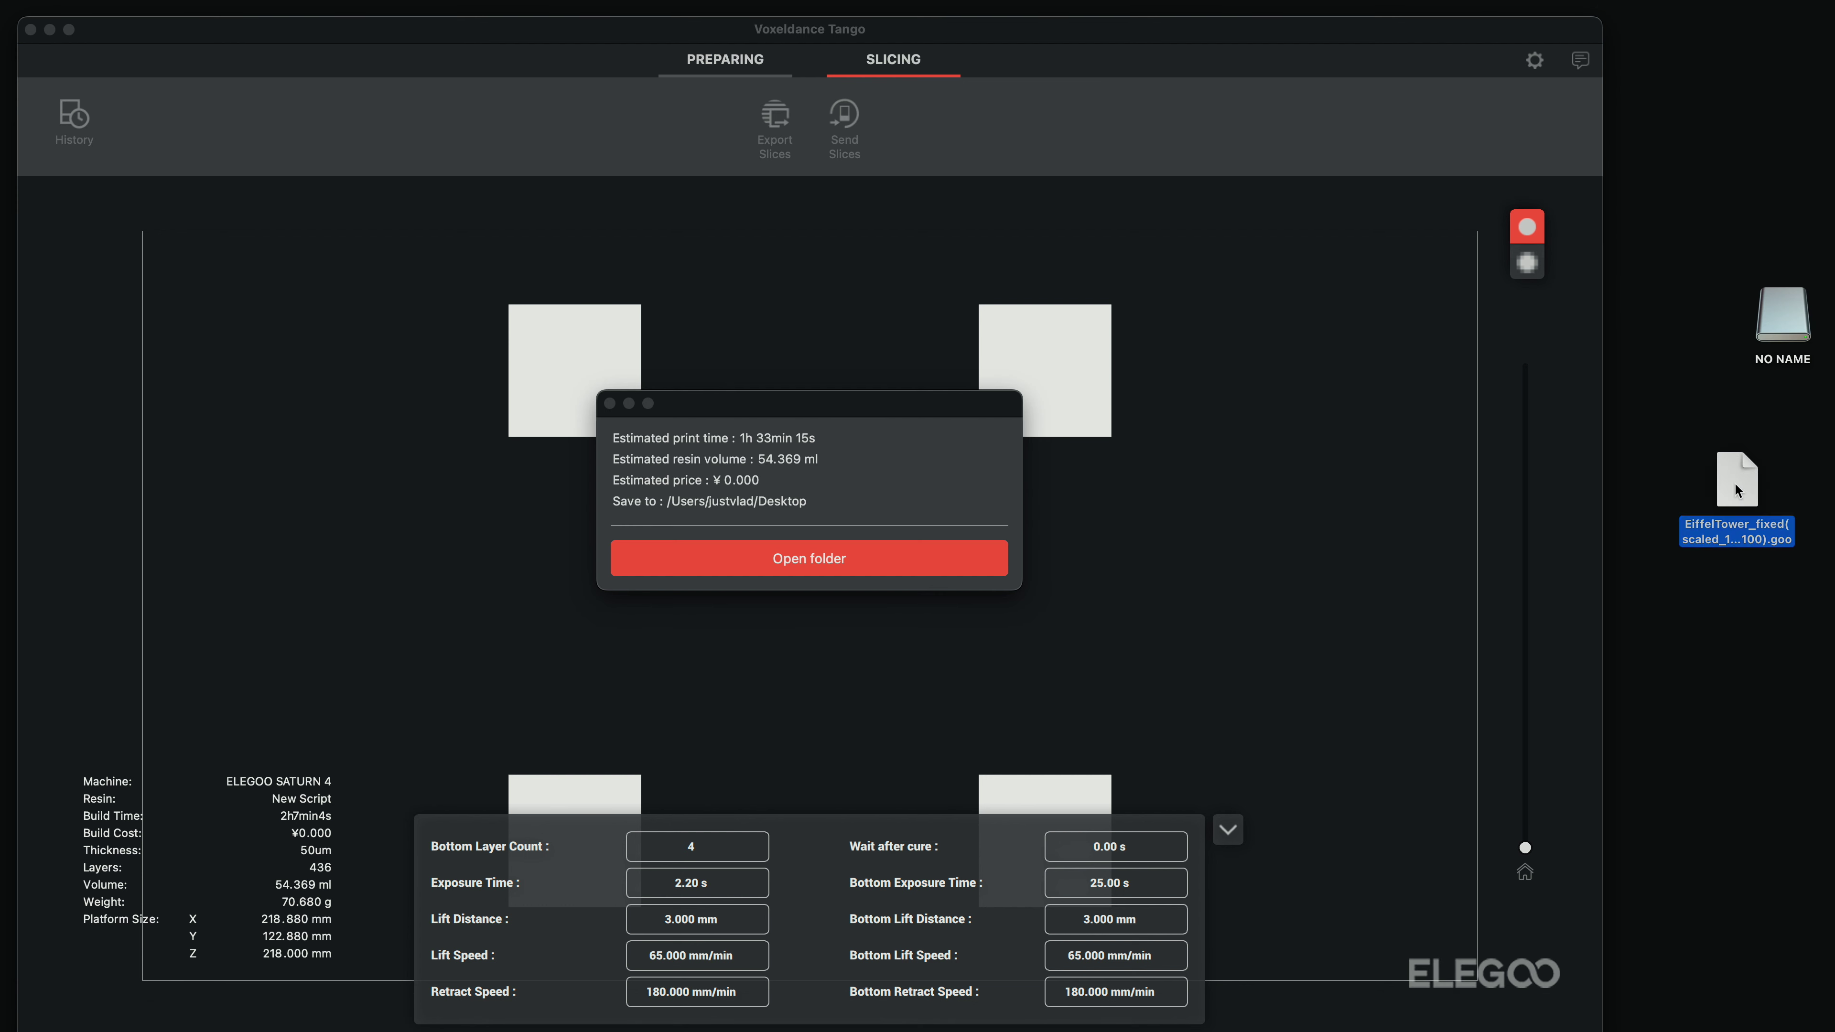
{"action": "left_click", "coordinate": [609, 408]}
Copy the Eiffel Tower .goo file from the Desktop into the NO NAME drive's window
{"action": "left_click_drag", "start_coordinate": [1785, 333], "coordinate": [1742, 331]}
{"action": "double_click", "coordinate": [1740, 328]}
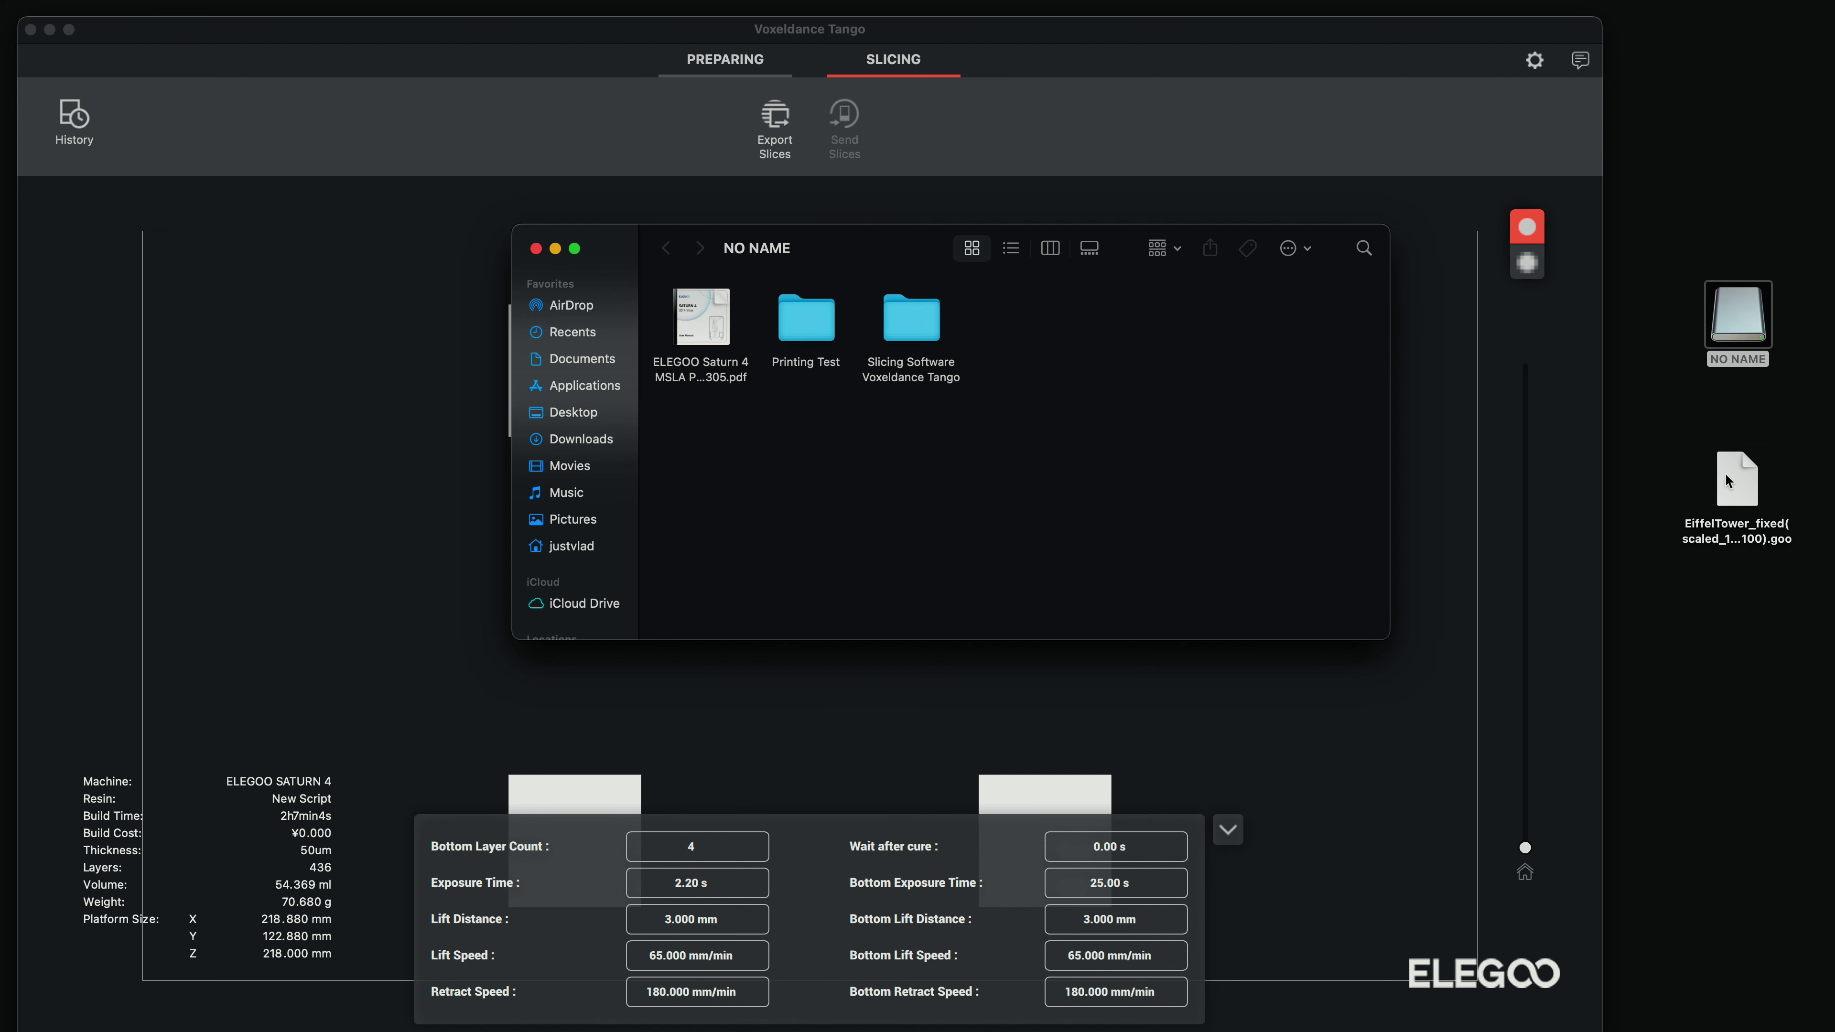
{"action": "left_click_drag", "start_coordinate": [1741, 495], "coordinate": [1743, 334]}
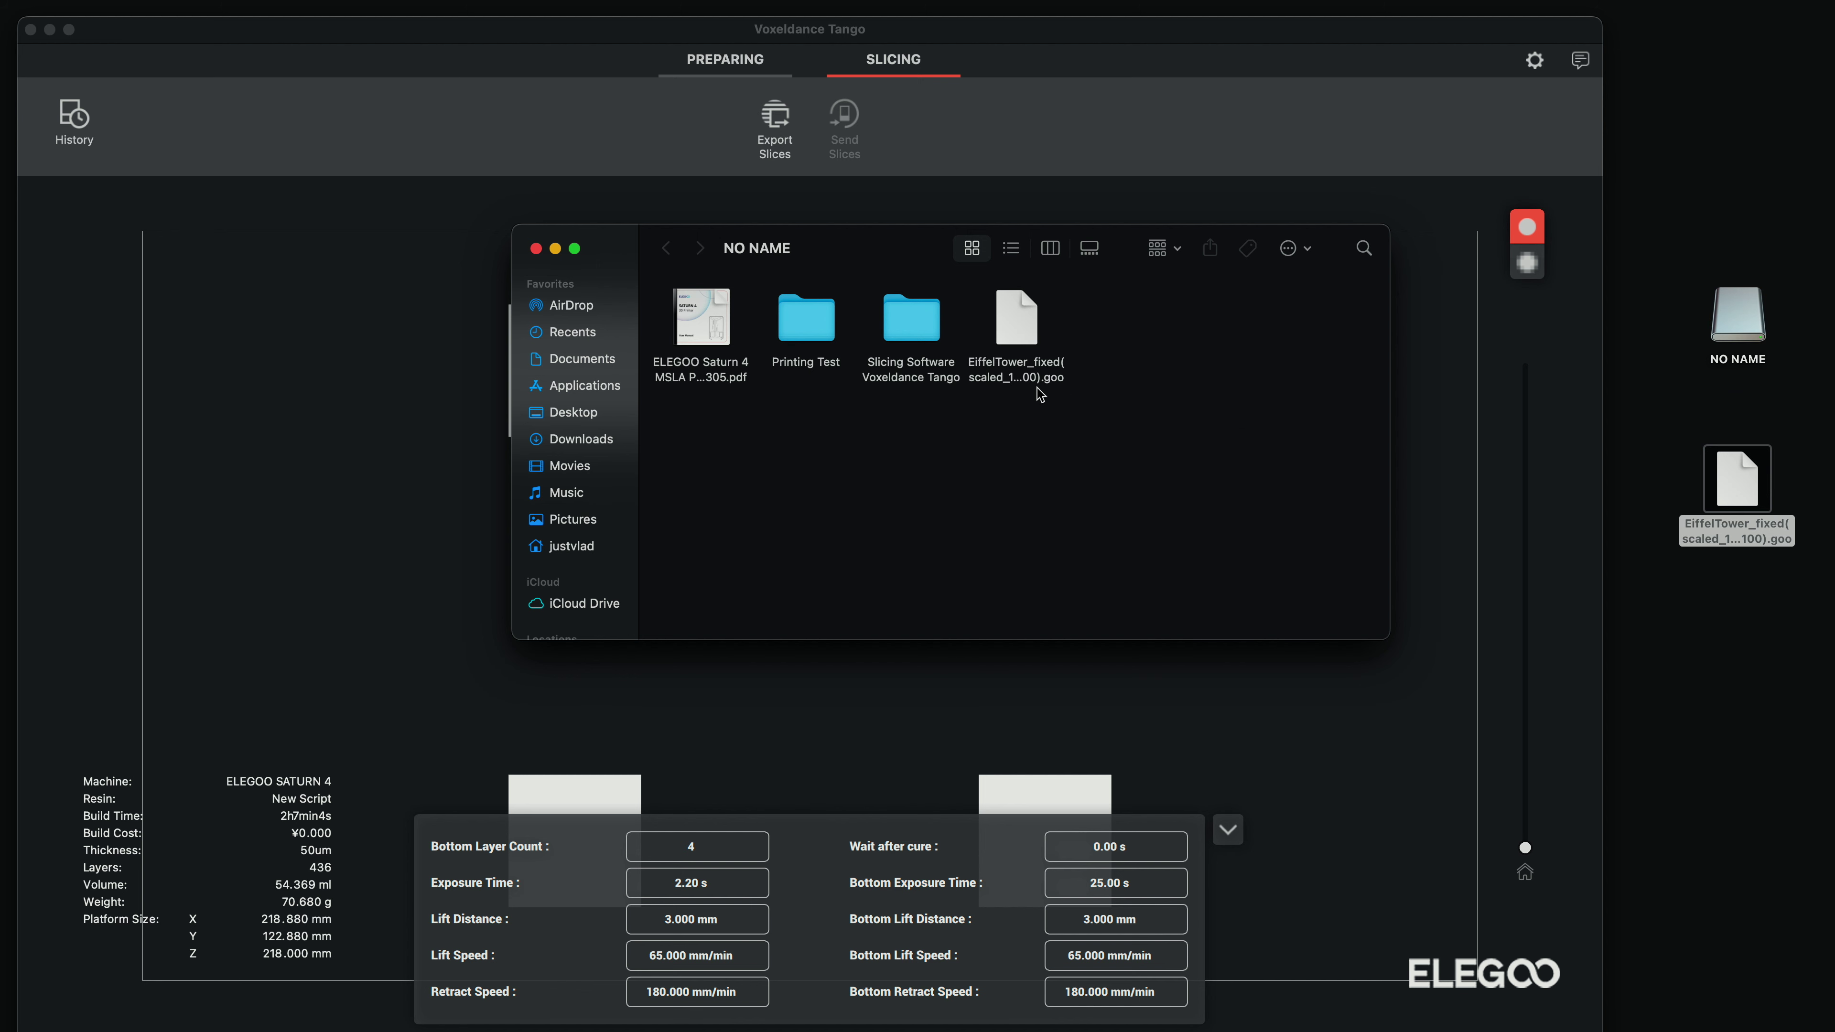
Eject the NO NAME drive from the desktop
{"action": "left_click", "coordinate": [1733, 326]}
{"action": "right_click", "coordinate": [1734, 325]}
{"action": "key", "text": "Escape"}
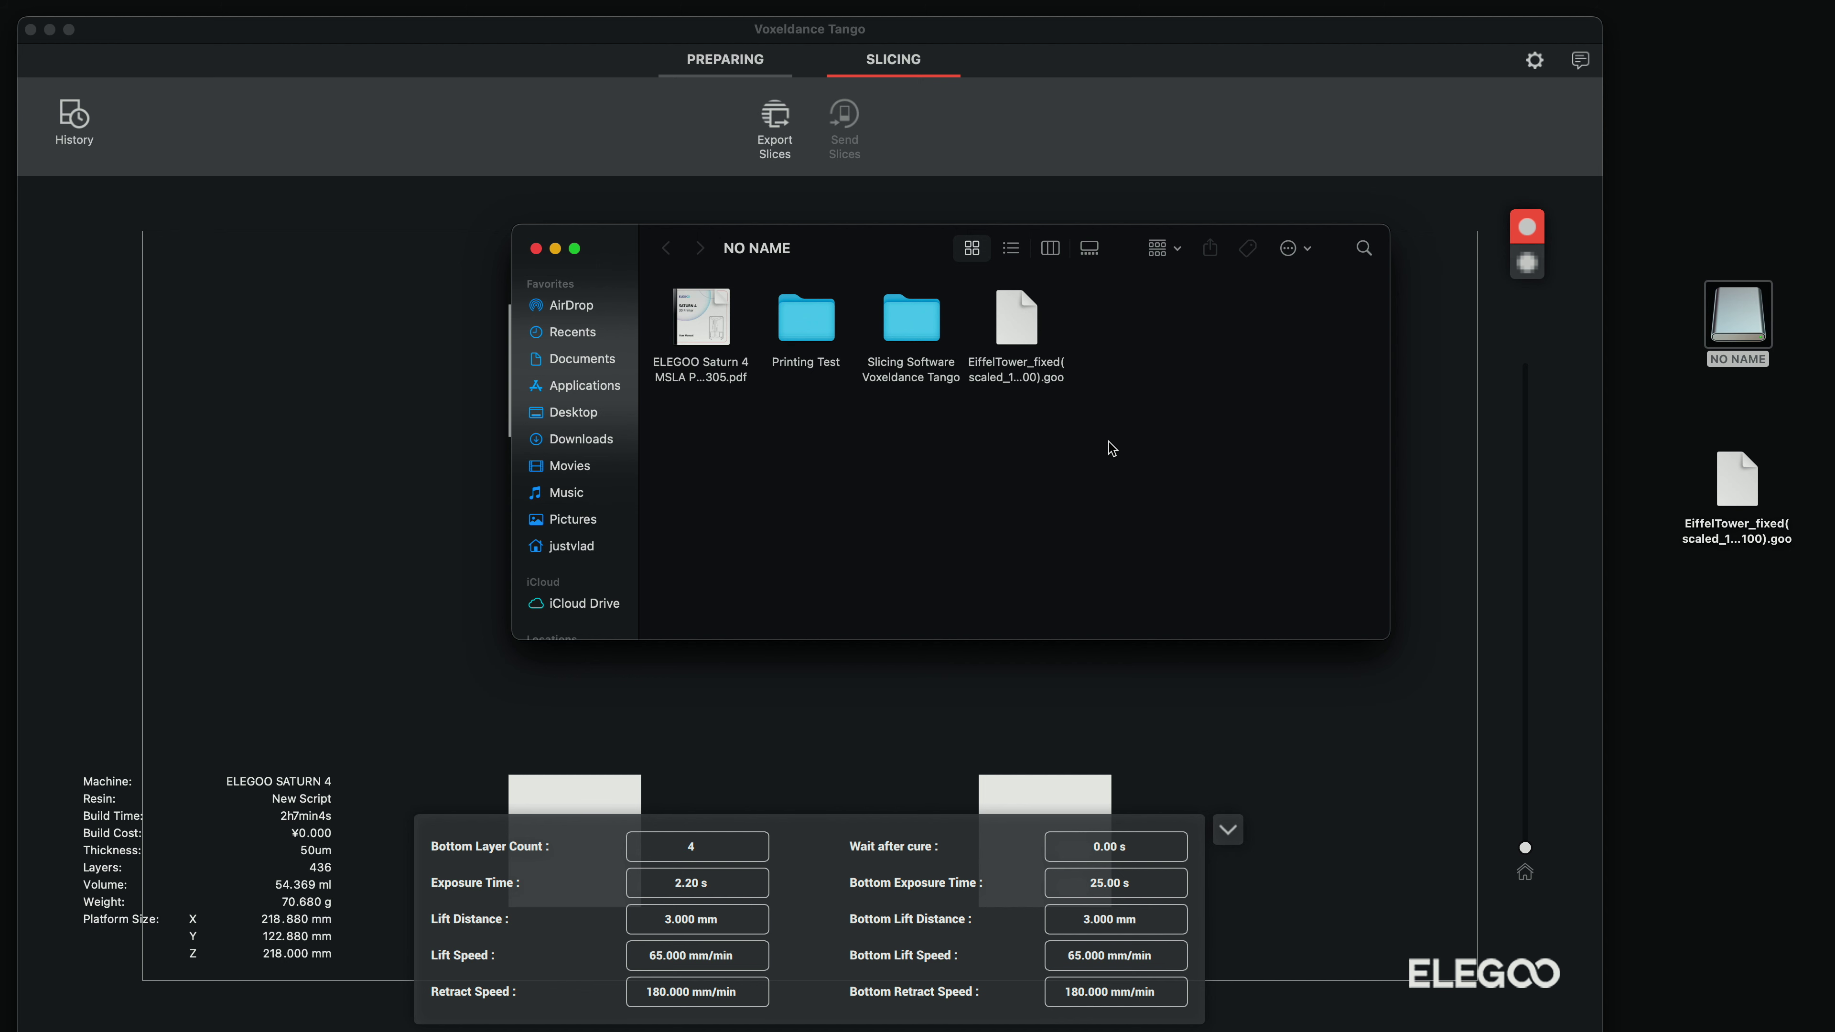
Switch to the PREPARING tab to view the scaled tower on the Saturn 4 build plate
{"action": "left_click", "coordinate": [714, 65]}
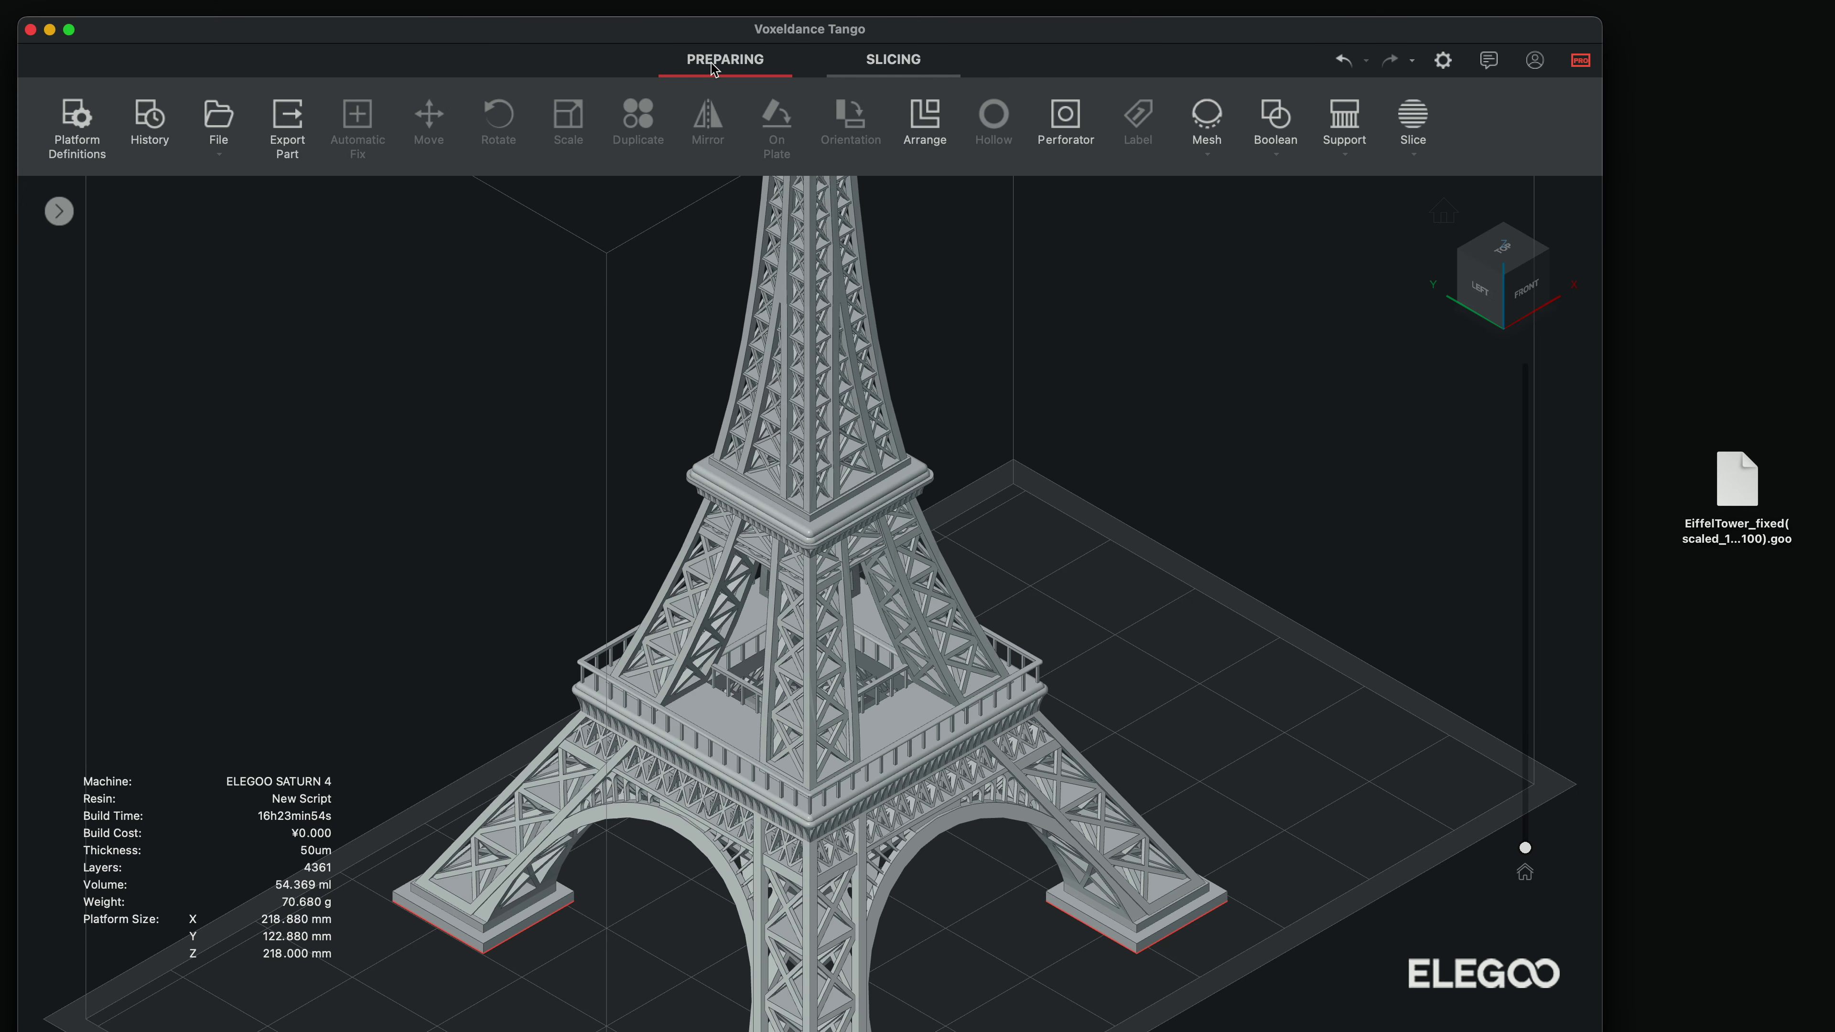
{"action": "scroll", "coordinate": [866, 430], "scroll_direction": "up", "scroll_amount": 3}
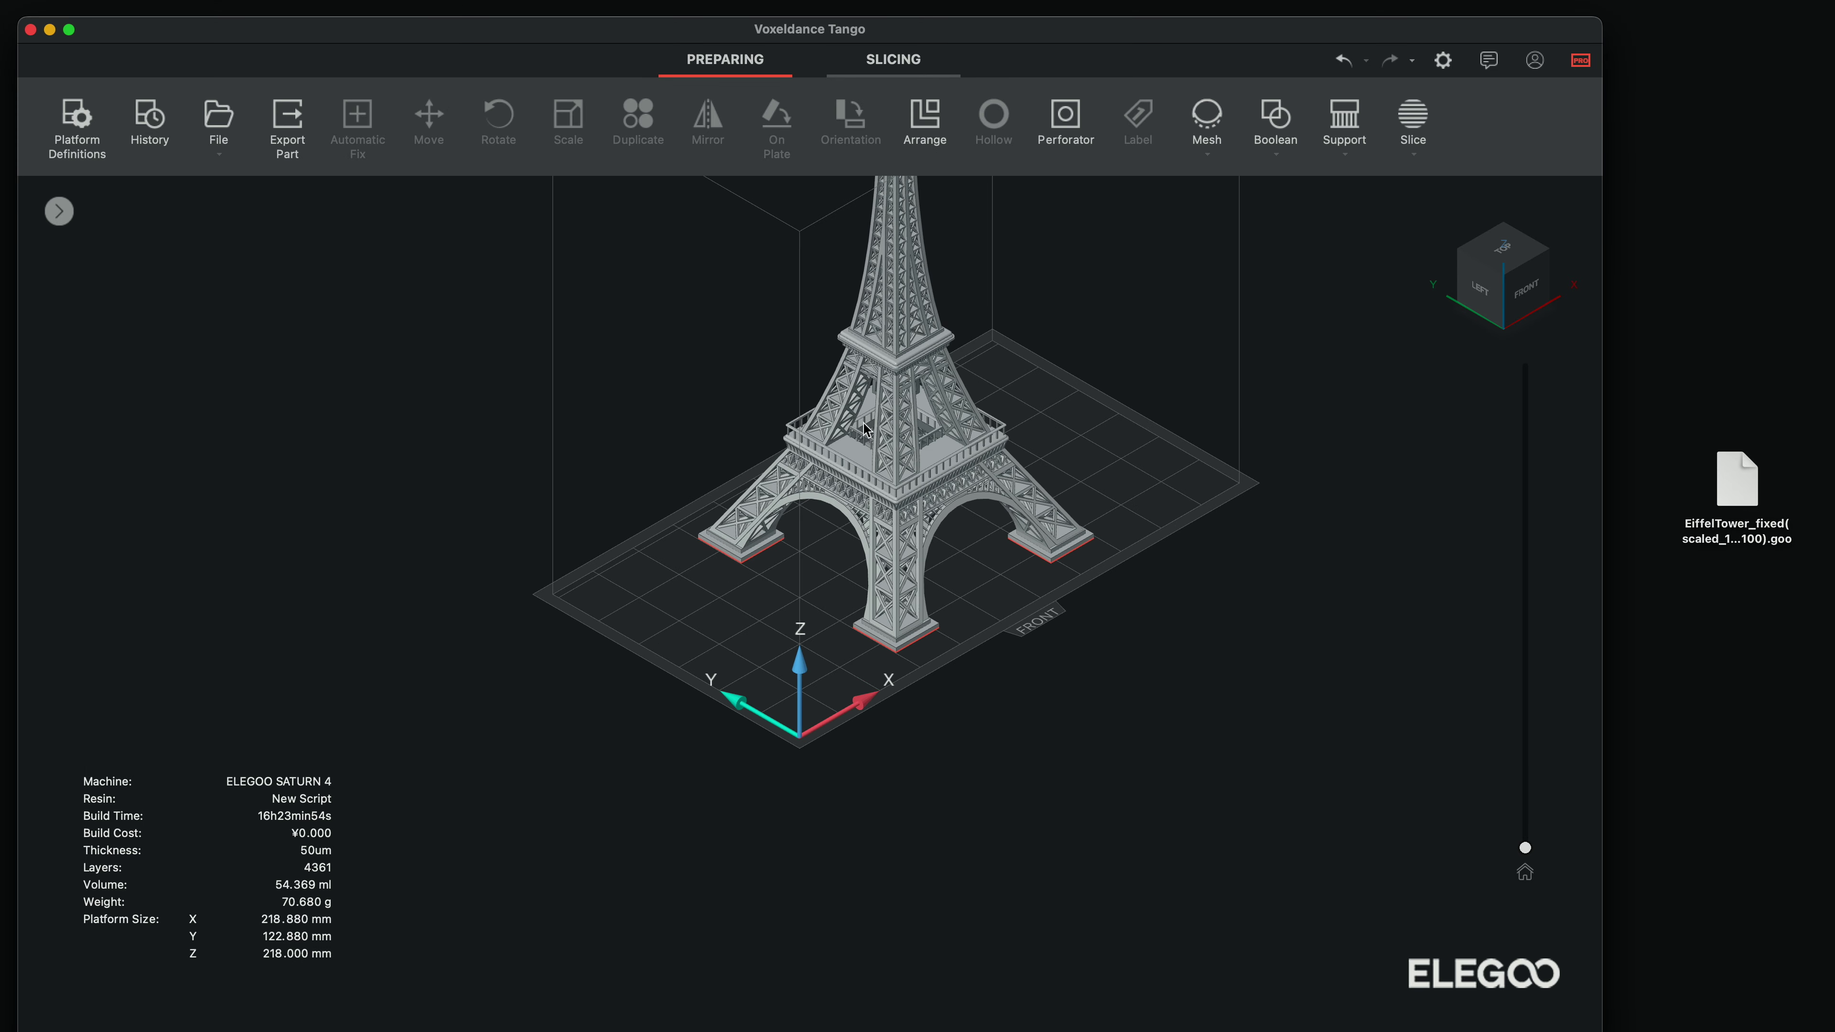
{"action": "scroll", "coordinate": [1179, 633], "scroll_direction": "down", "scroll_amount": 2}
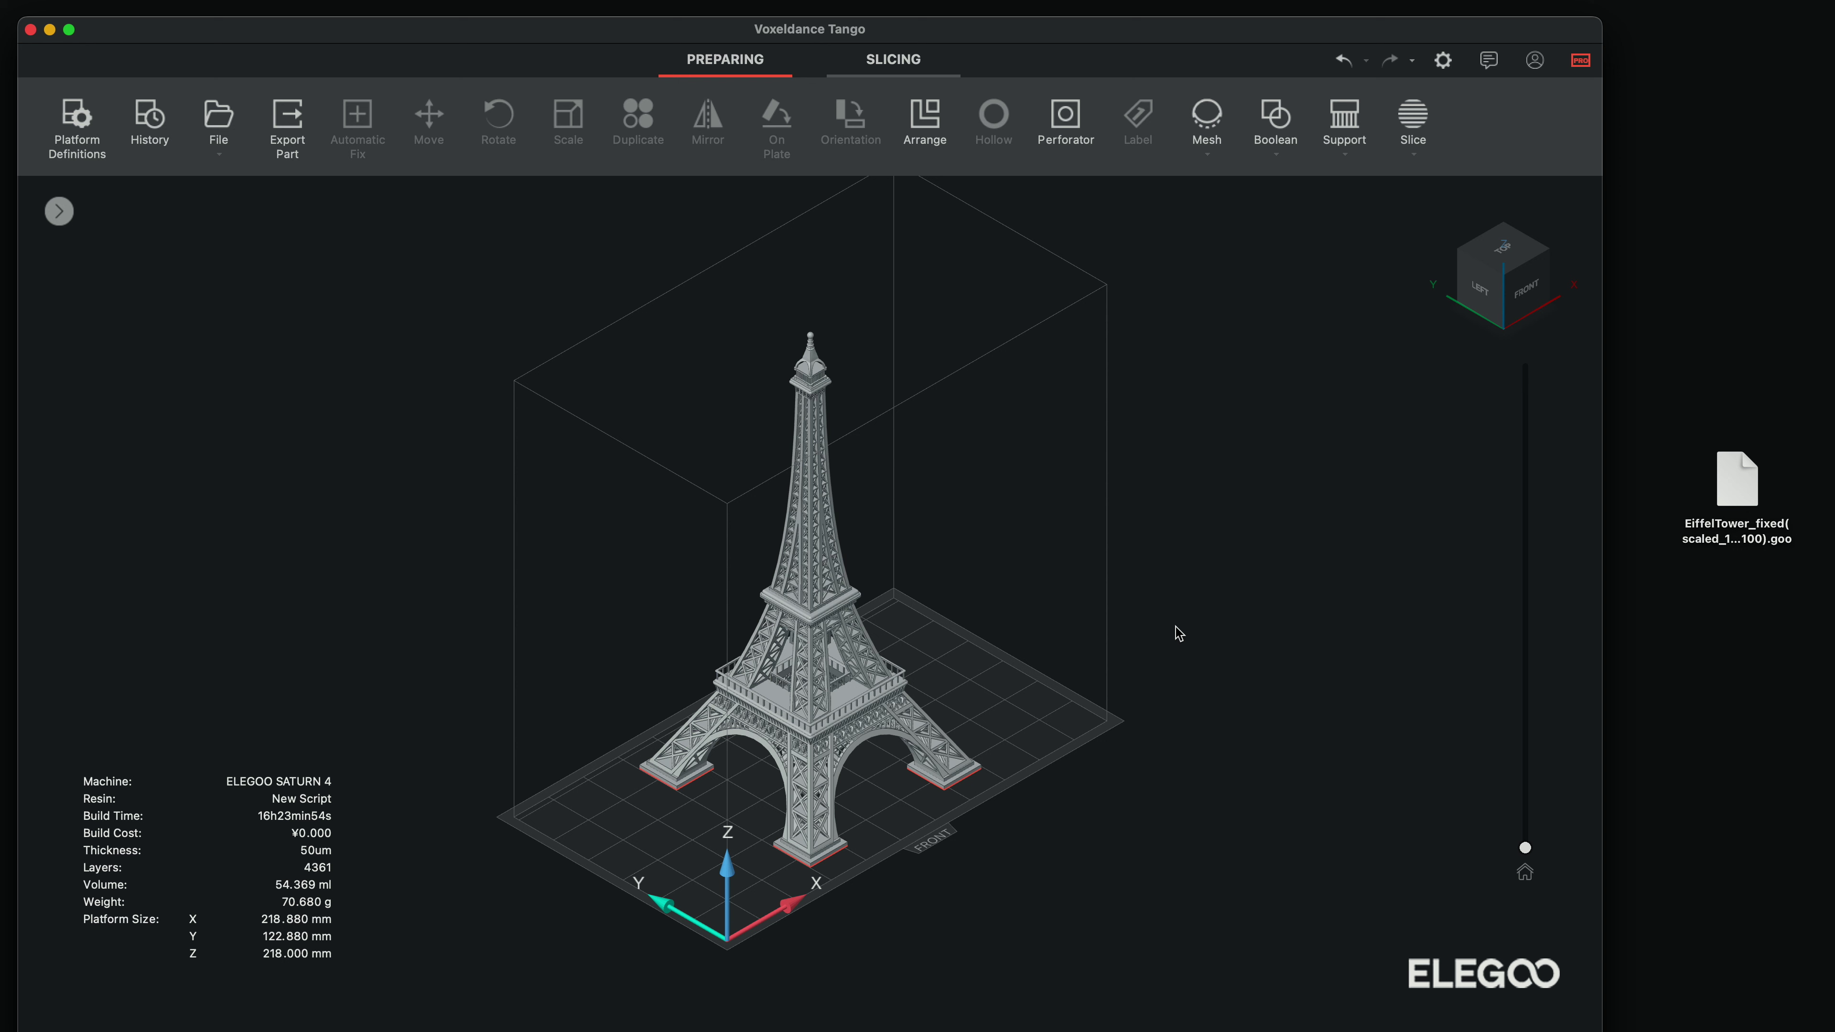